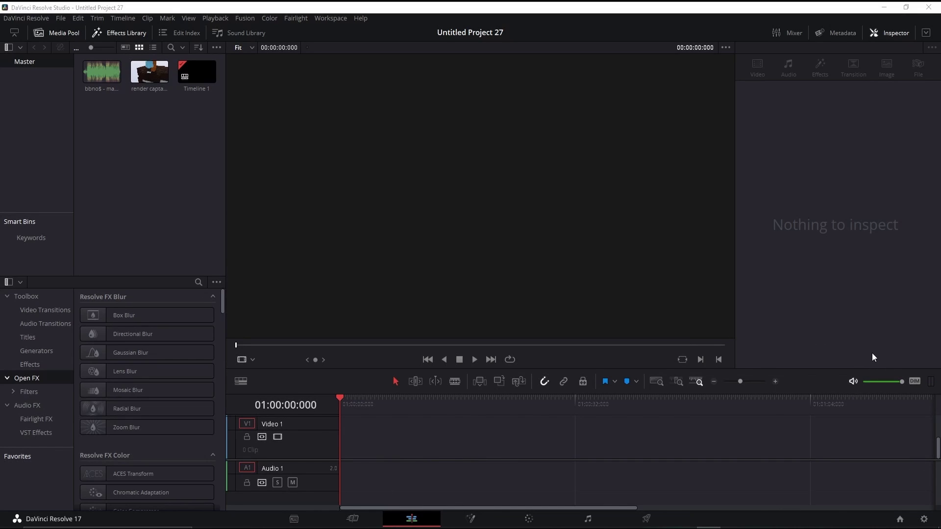
Examine the timeline and playback frame rate options in the master project settings, then leave them without saving
left_click(925, 519)
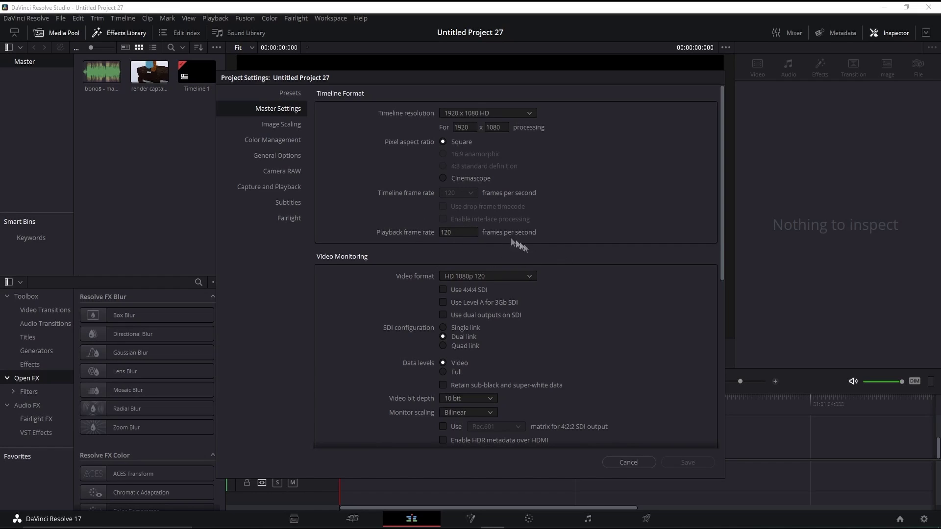
left_click(441, 232)
left_click(490, 253)
scroll(505, 220, "down", 1)
scroll(520, 247, "up", 1)
left_click(627, 466)
Place the bbno$ - man in the mirror song at the start of Audio 1 and play its opening
left_click_drag(101, 72, 352, 471)
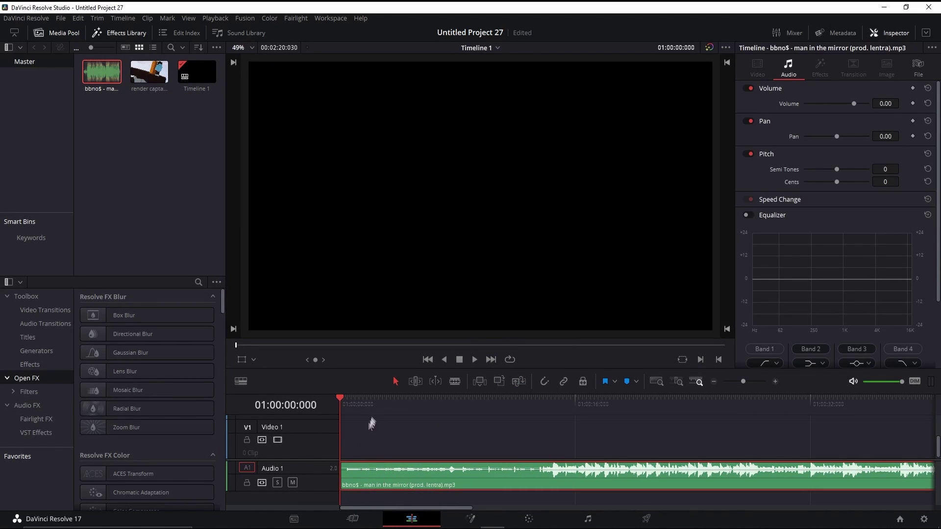
key("space")
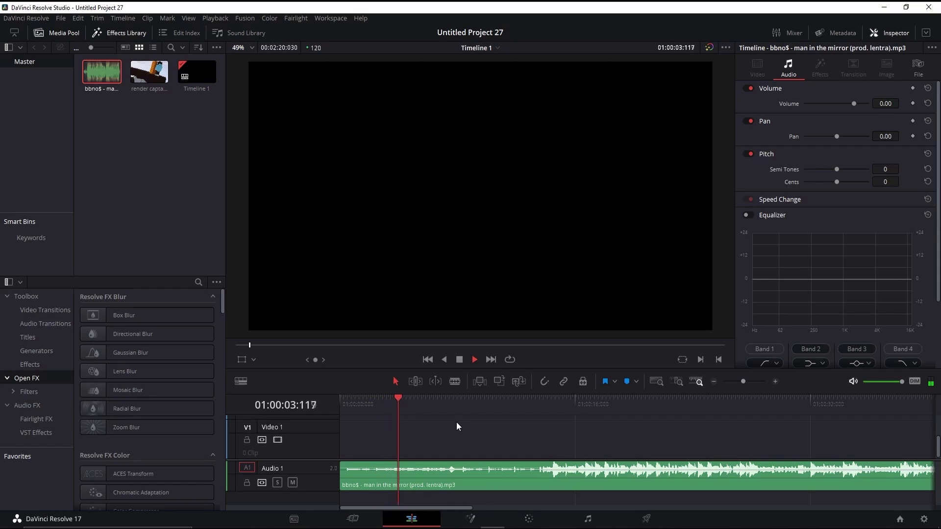
key("space")
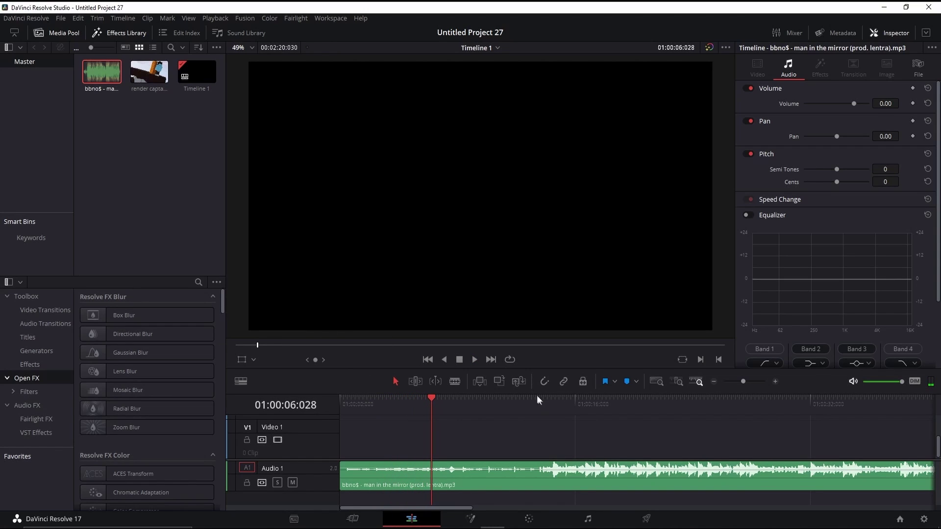
Place render captainbossatron.mp4 on Video 1 and shift its start to the beat drop at about 01:00:14:061
left_click_drag(149, 72, 591, 443)
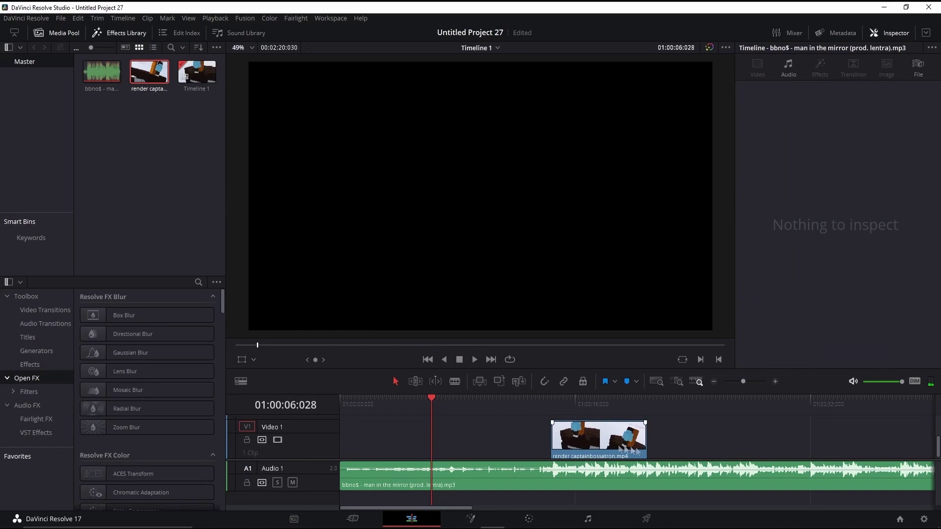
left_click(549, 400)
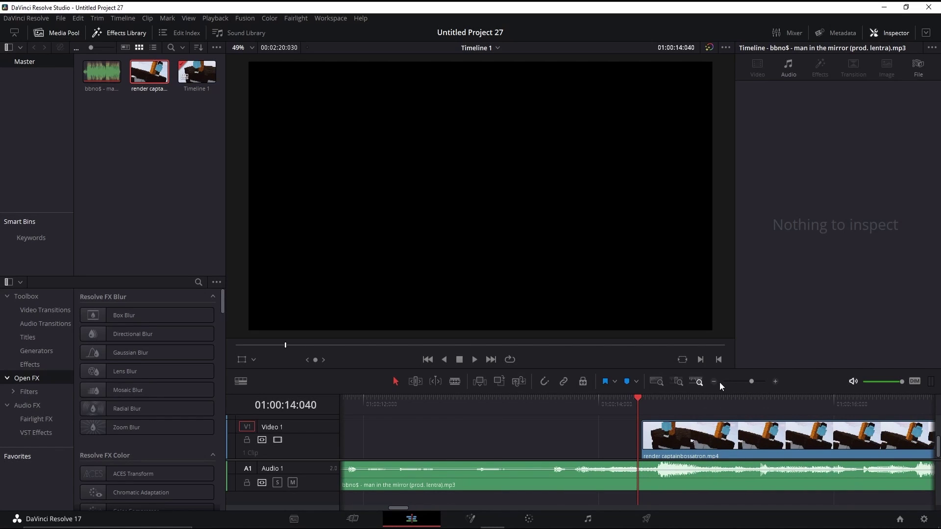
left_click(666, 438)
left_click_drag(666, 438, 674, 441)
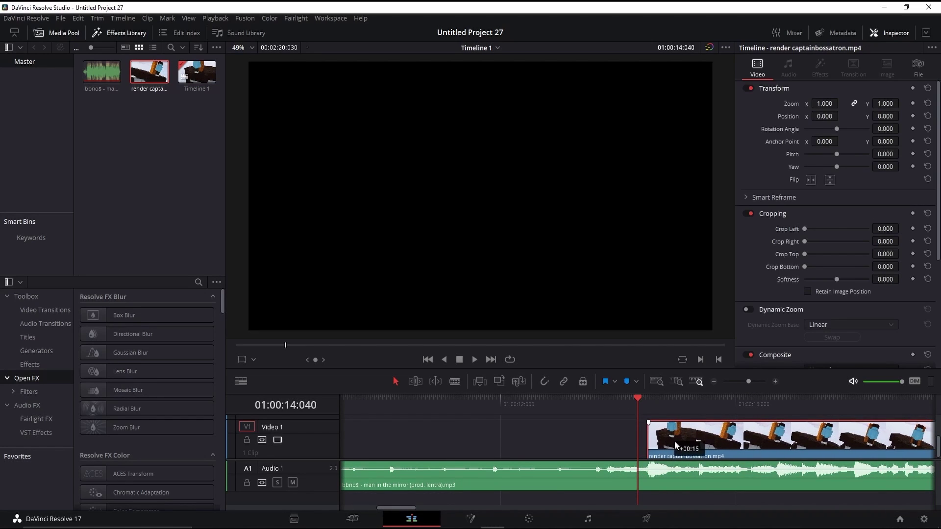
left_click(648, 401)
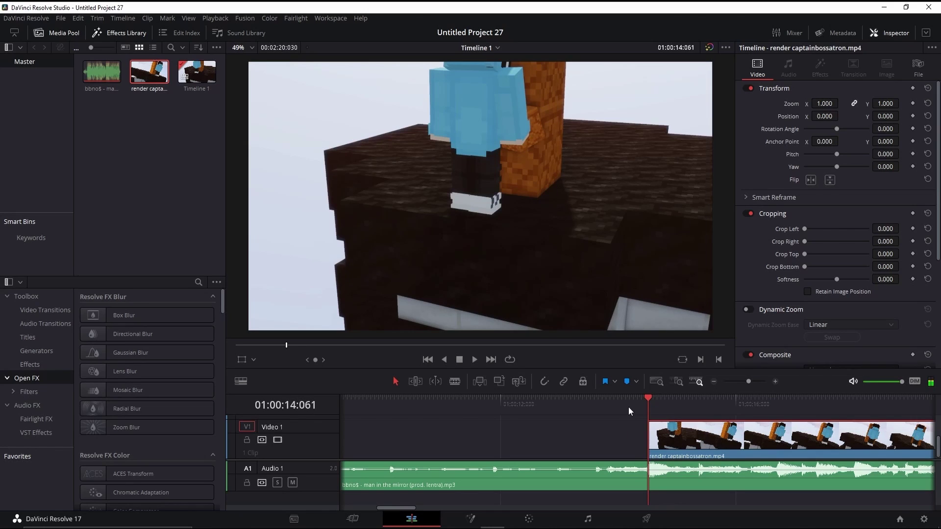
Try the video clip at a later position past the beat drop and scrub the playhead across the waveform
left_click_drag(629, 410, 662, 401)
left_click_drag(648, 438, 696, 437)
left_click_drag(663, 402, 591, 403)
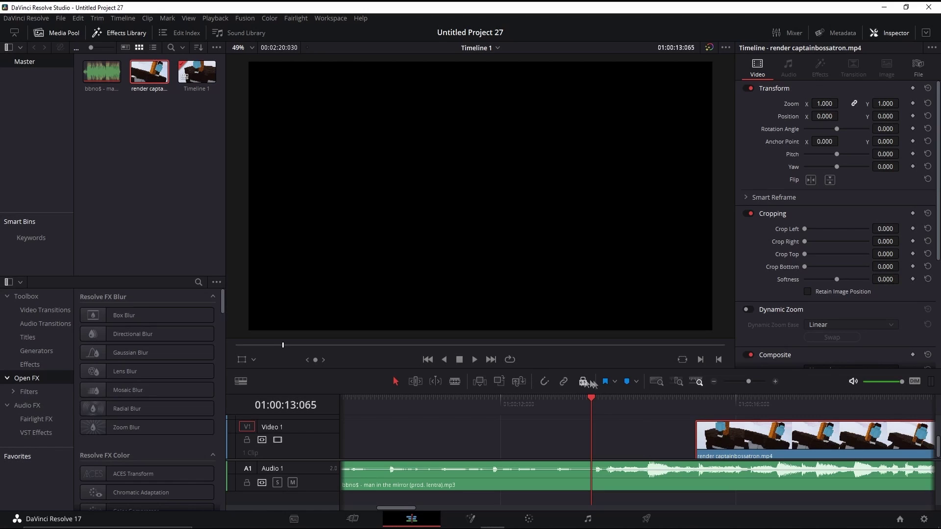
mouse_move(635, 399)
left_mouse_down()
mouse_move(695, 396)
mouse_move(629, 402)
left_mouse_up()
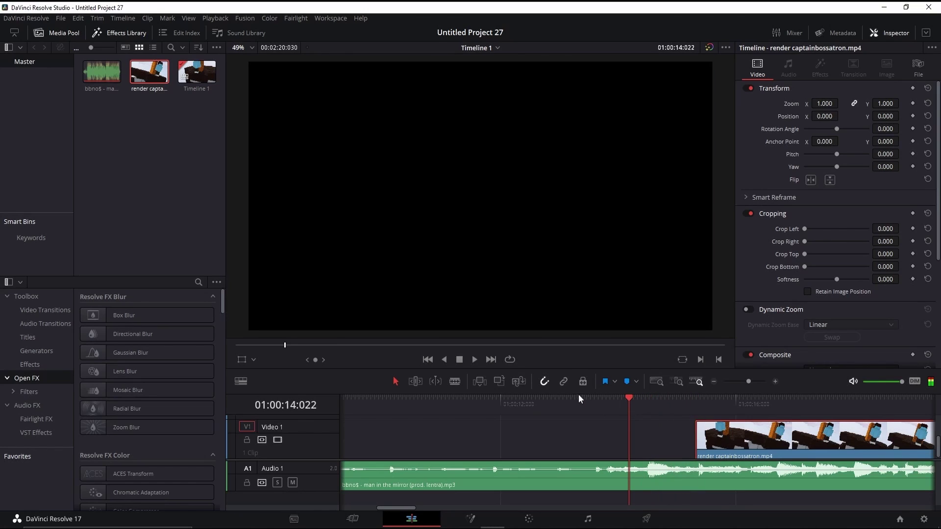
left_click_drag(695, 406, 687, 400)
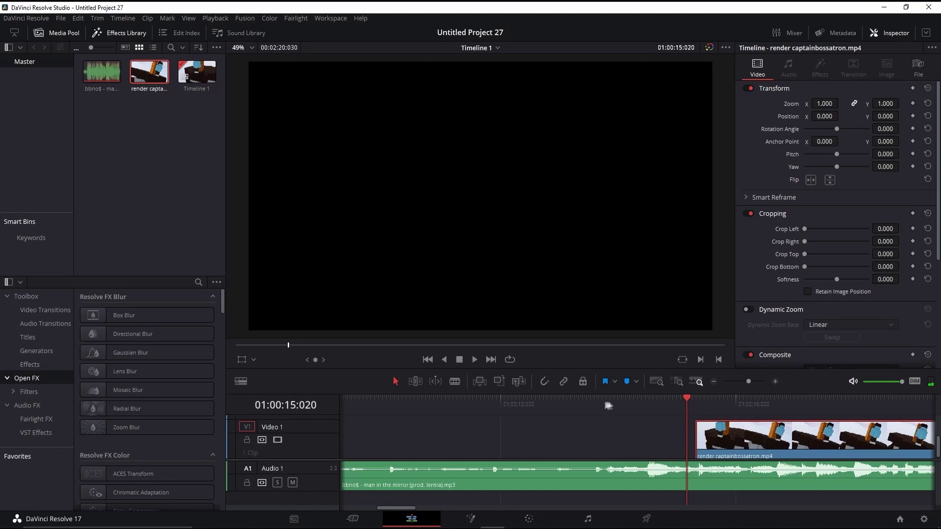
Snap the video clip's start to the beat drop at 01:00:14:060 and play the section to check the sync
left_click_drag(557, 401, 648, 393)
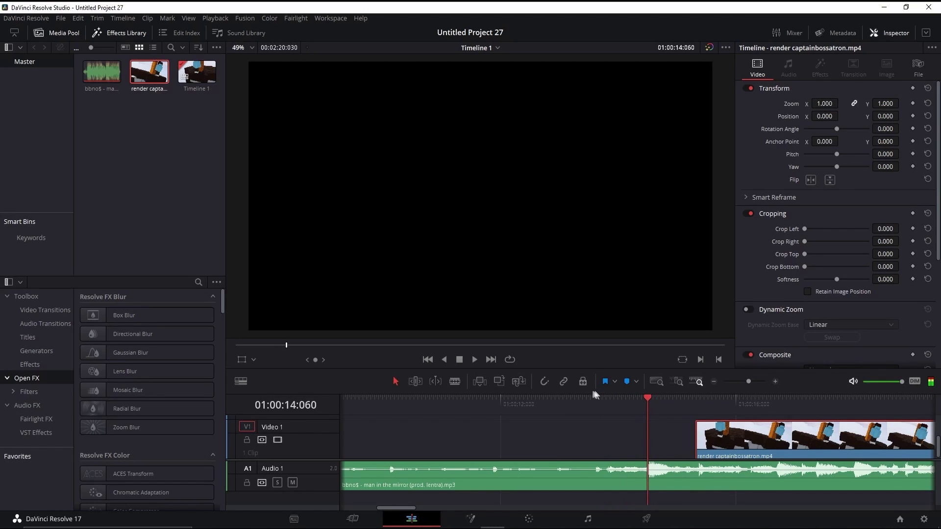
left_click_drag(748, 443, 706, 447)
left_click(637, 398)
key("space")
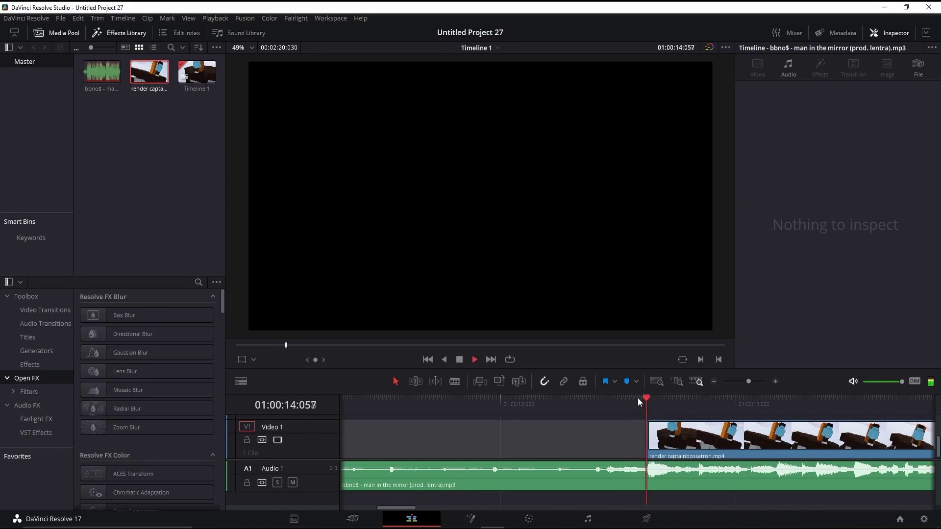
left_click(587, 398)
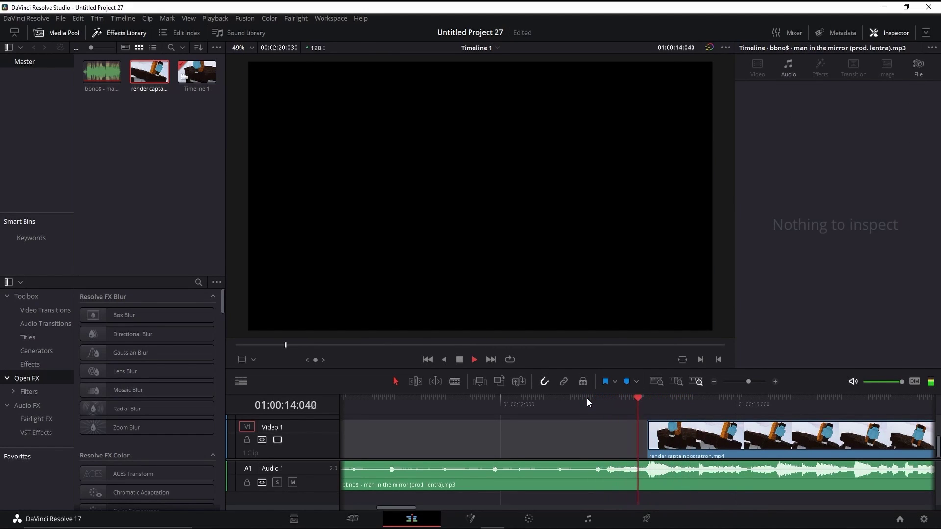
key("space")
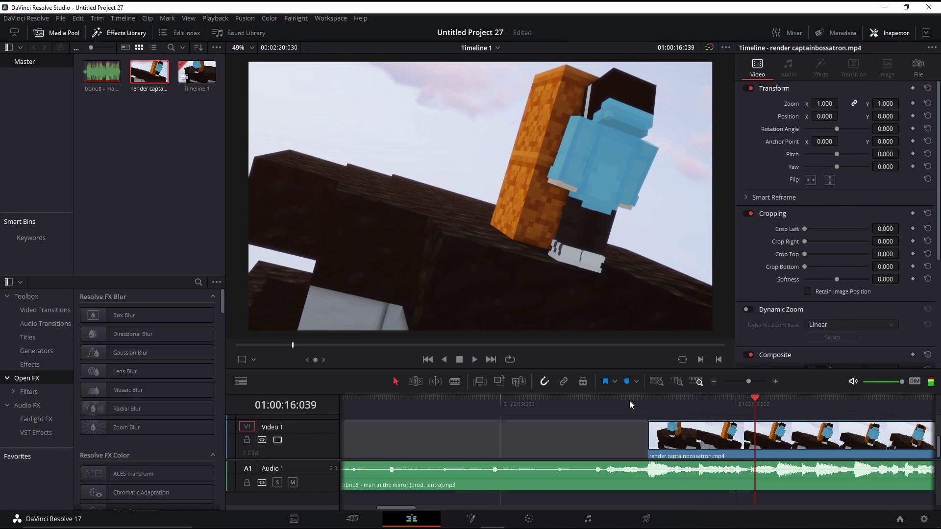
Split the video clip on the beat at 01:00:16:094 and delete the part after the cut
left_click(714, 382)
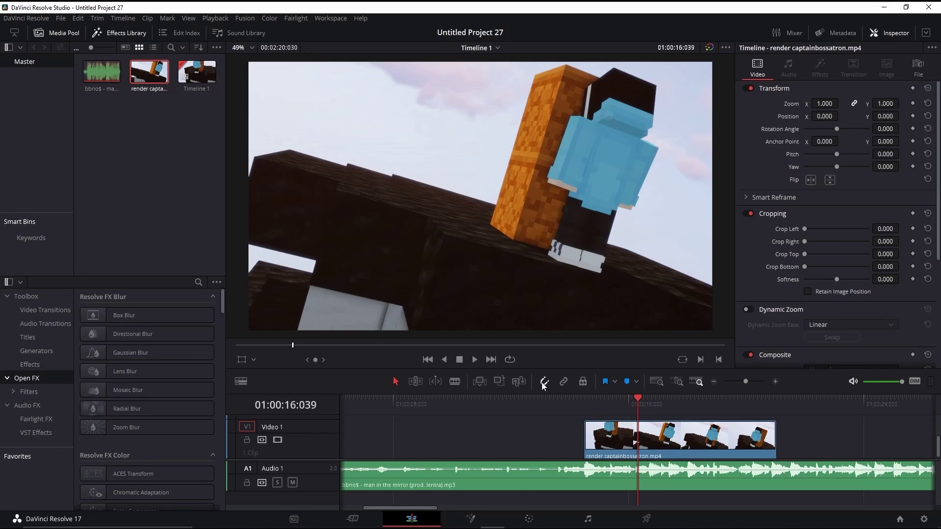
left_click_drag(586, 408, 651, 383)
left_click(775, 382)
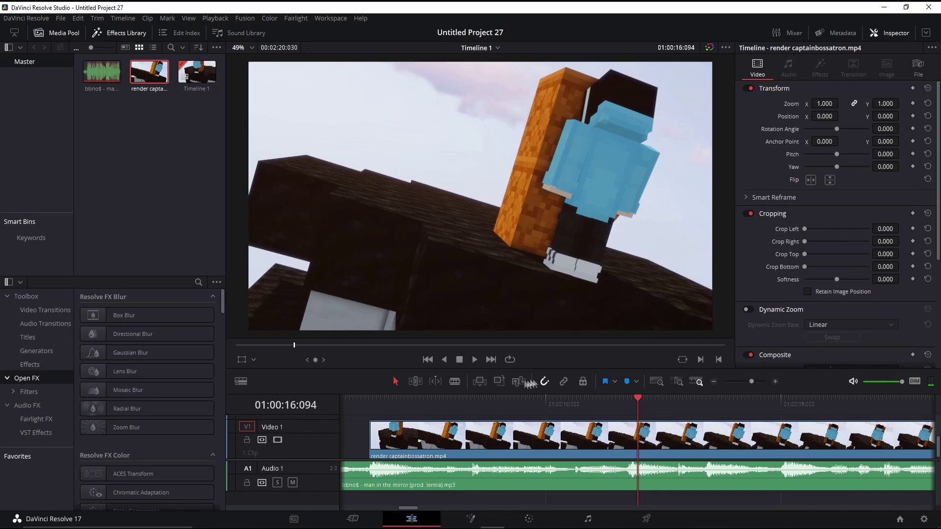
left_click(456, 382)
left_click(634, 441)
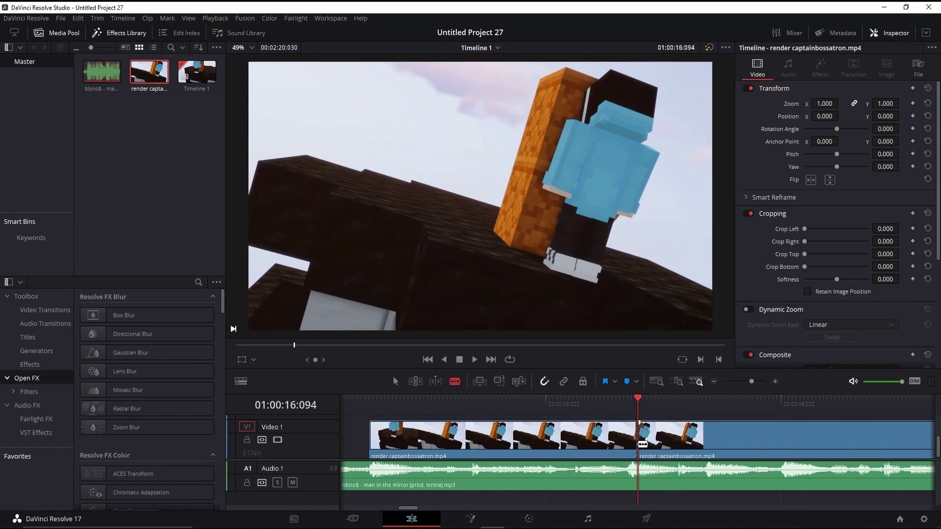
key("a")
key("Delete")
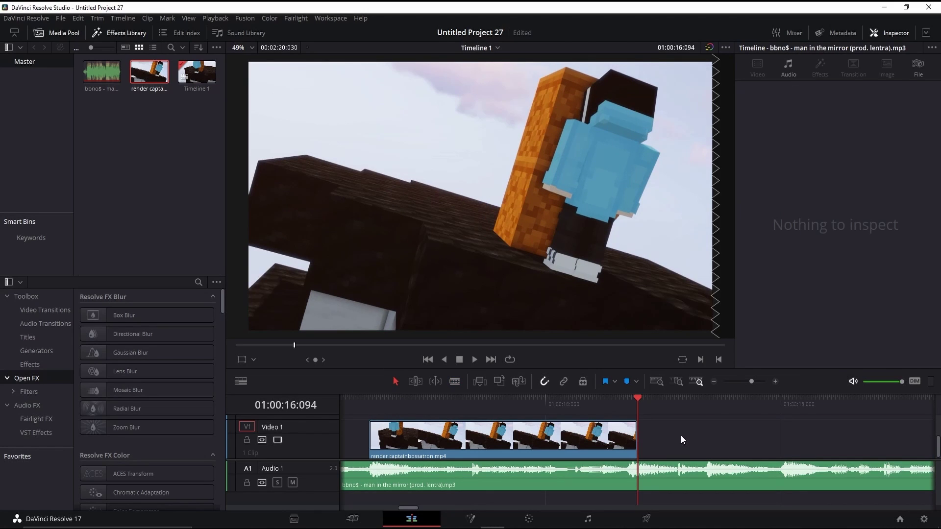
Play through the trimmed clip and return the playhead to its start at 01:00:14:060
left_click(354, 404)
key("space")
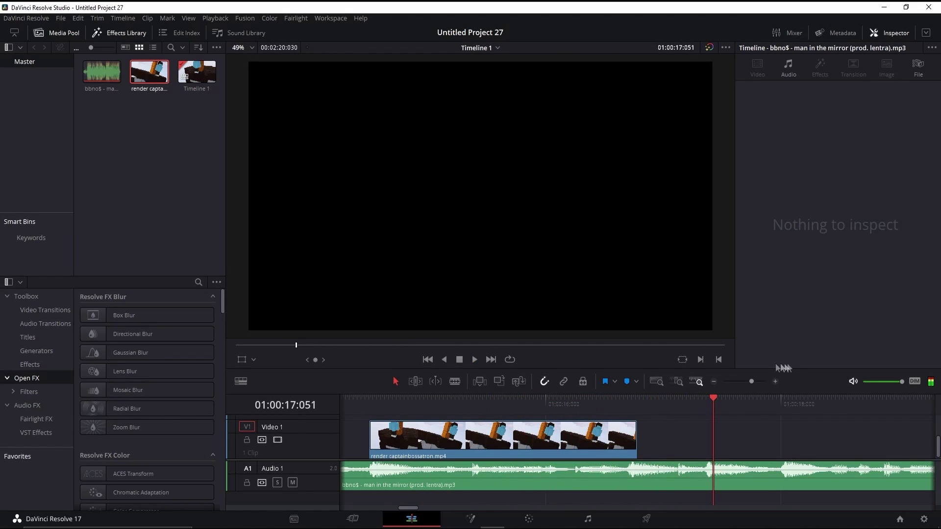
left_click(714, 381)
left_click(502, 402)
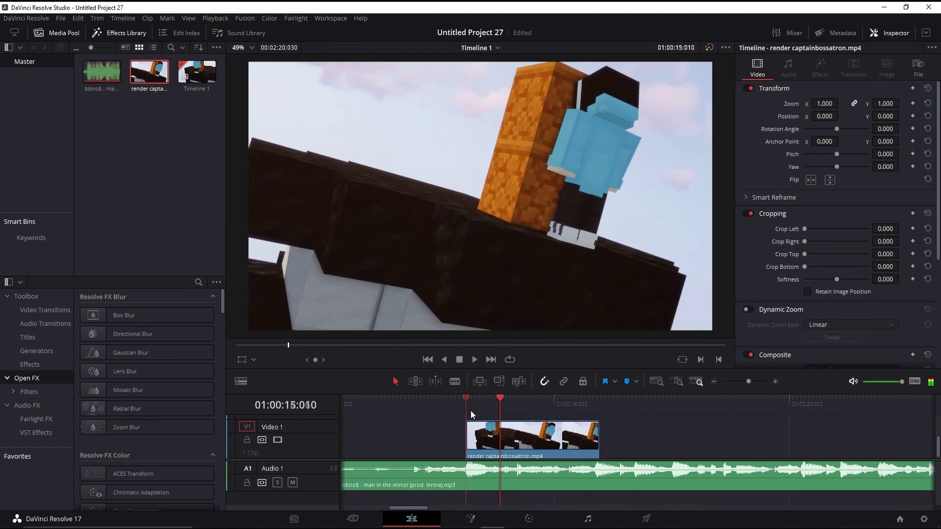
left_click(466, 409)
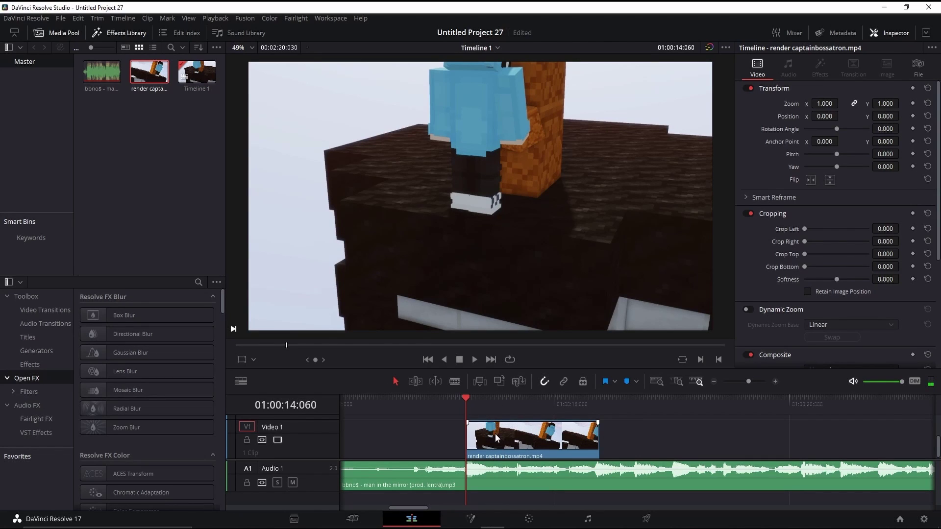
left_click(776, 382)
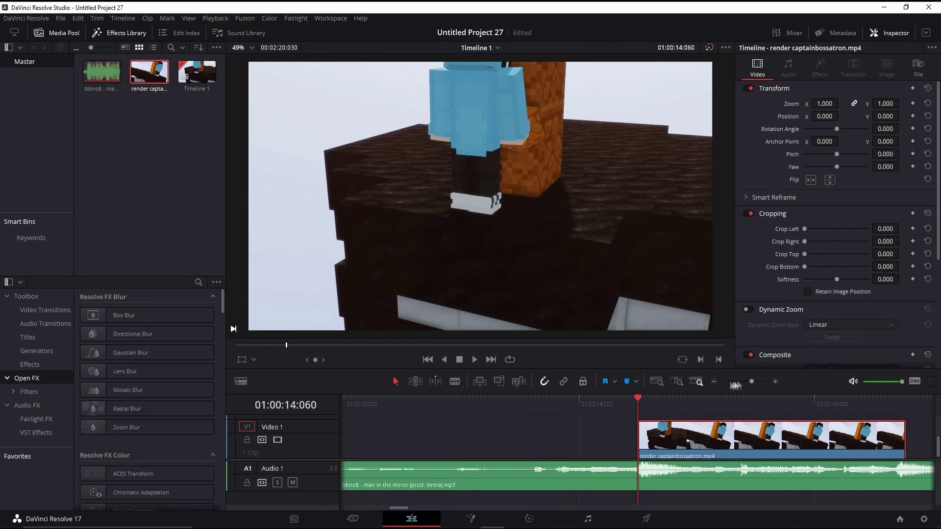
left_click(713, 381)
left_click(714, 381)
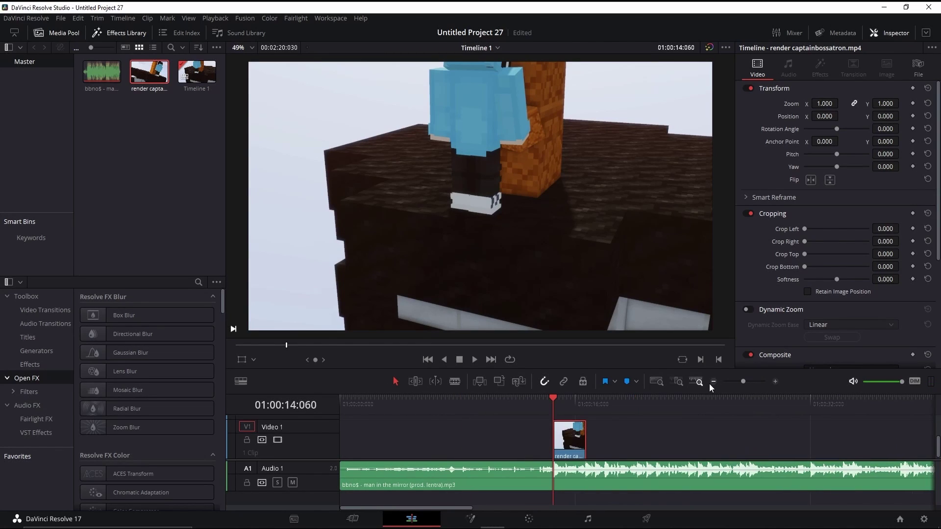
Open the clip in Fusion and add a Time Stretcher node between MediaIn1 and MediaOut1
left_click(471, 518)
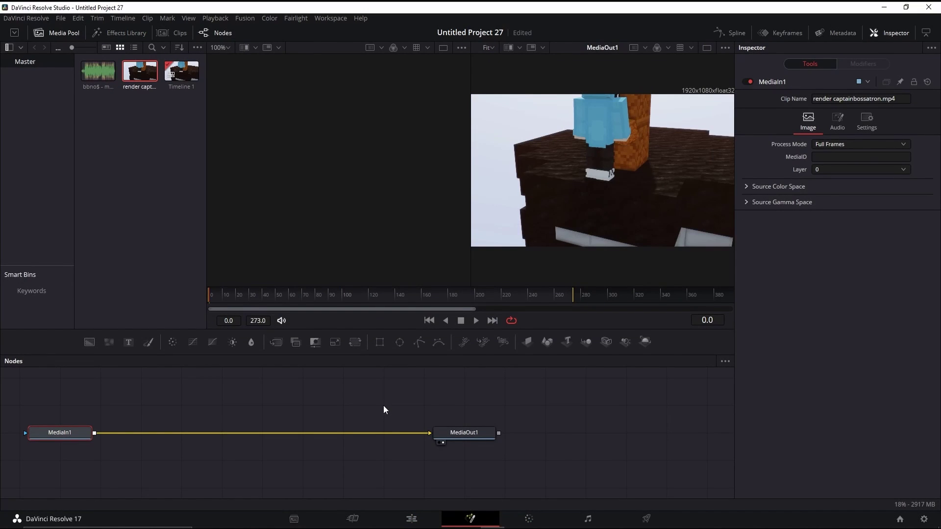
key("shift+space")
left_click_drag(446, 106, 423, 104)
type("time stretcher")
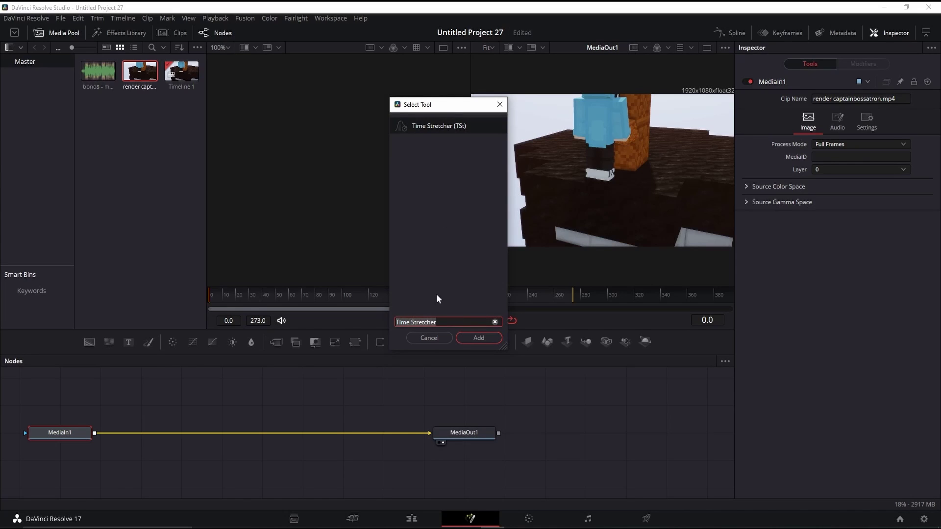
key("Return")
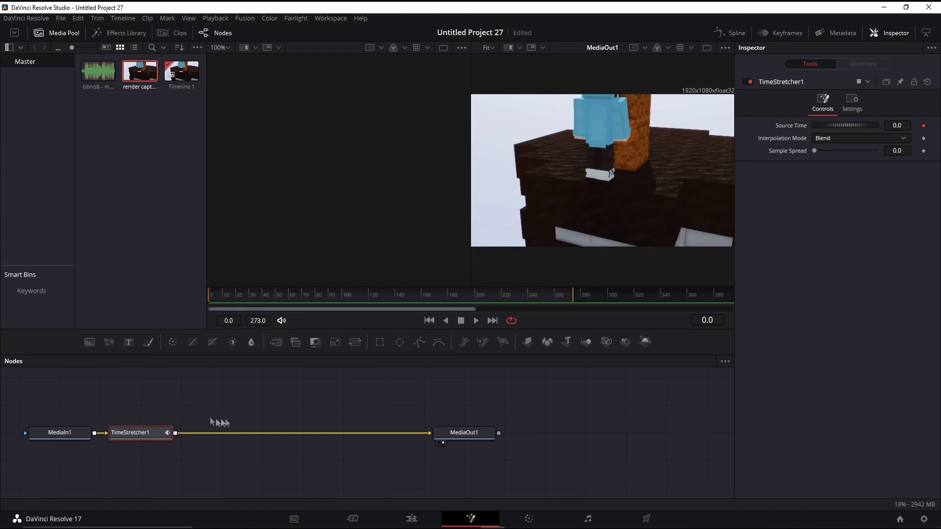
left_click_drag(138, 433, 169, 432)
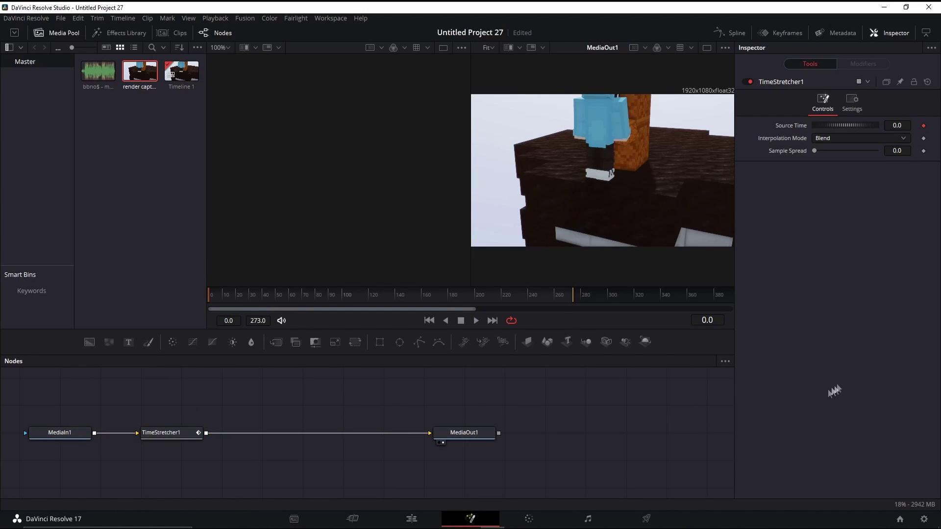
Inspect the video clip on the Edit page timeline and reopen it in Fusion
left_click(412, 519)
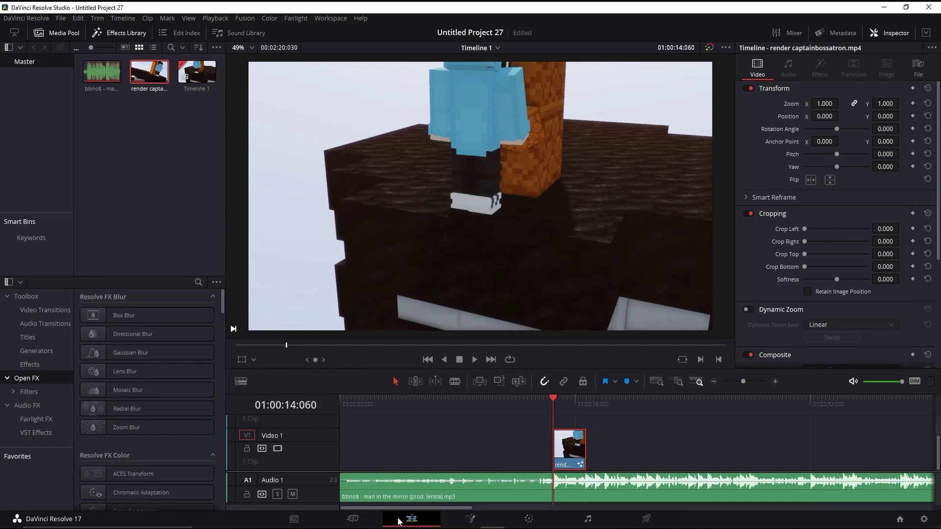
left_click(776, 381)
left_click(776, 381)
left_click(616, 401)
left_click(636, 404)
left_click(659, 457)
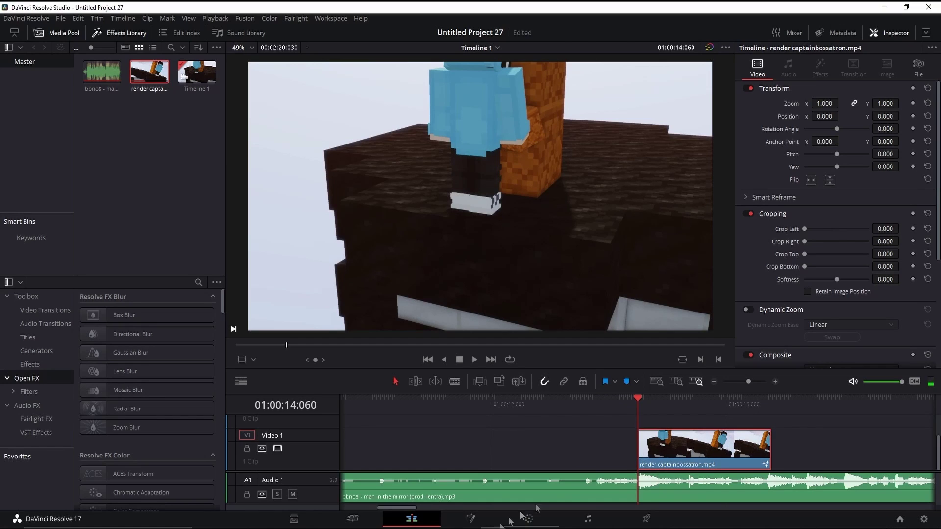
left_click(471, 519)
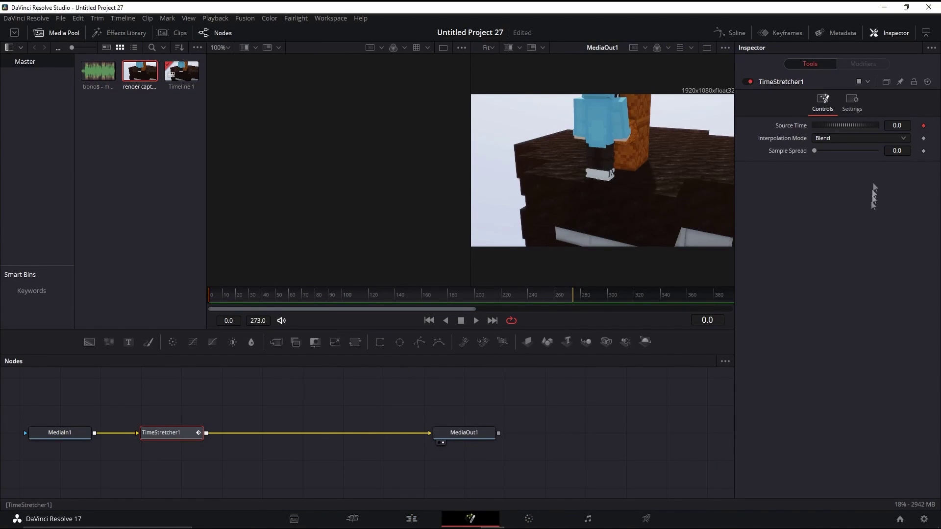
Try different Source Time values on the Time Stretcher node, ending with 1.0
mouse_move(843, 125)
left_mouse_down()
mouse_move(855, 125)
mouse_move(845, 126)
left_mouse_up()
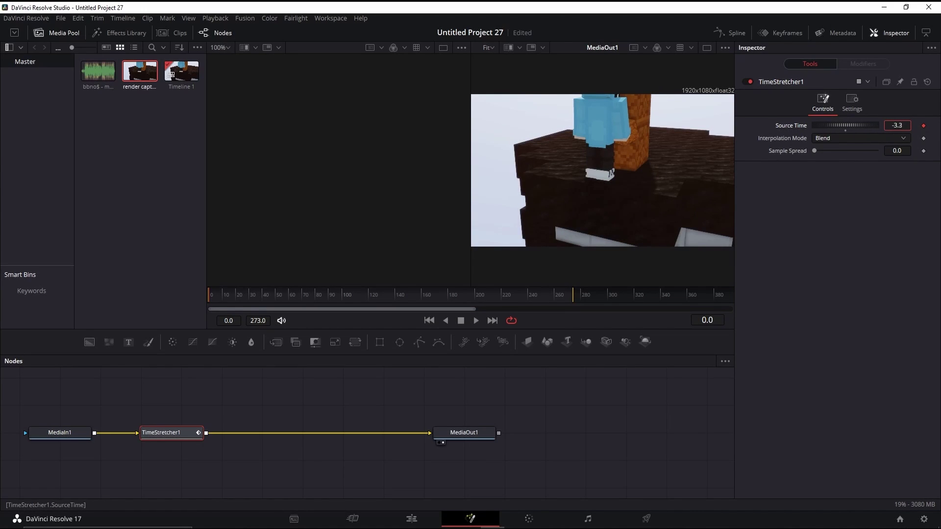
left_click_drag(846, 126, 845, 125)
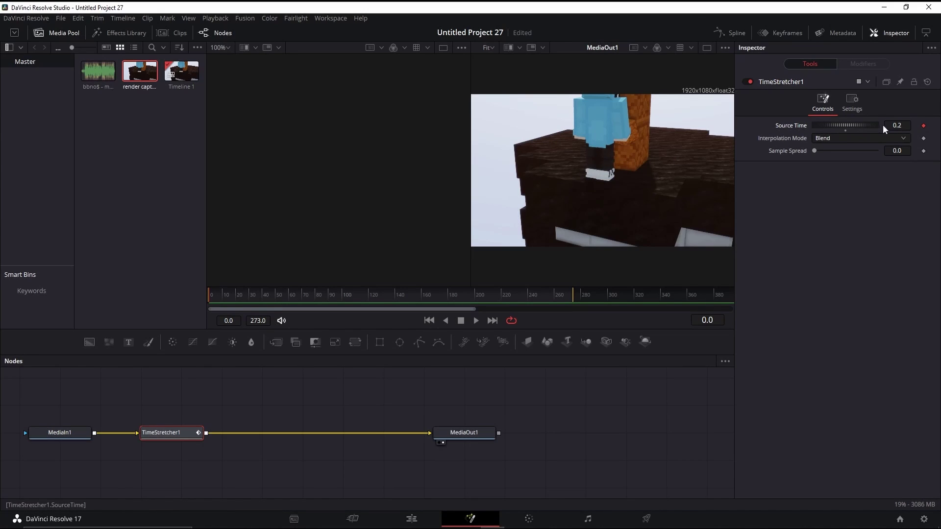
double_click(897, 125)
type("1")
key("Return")
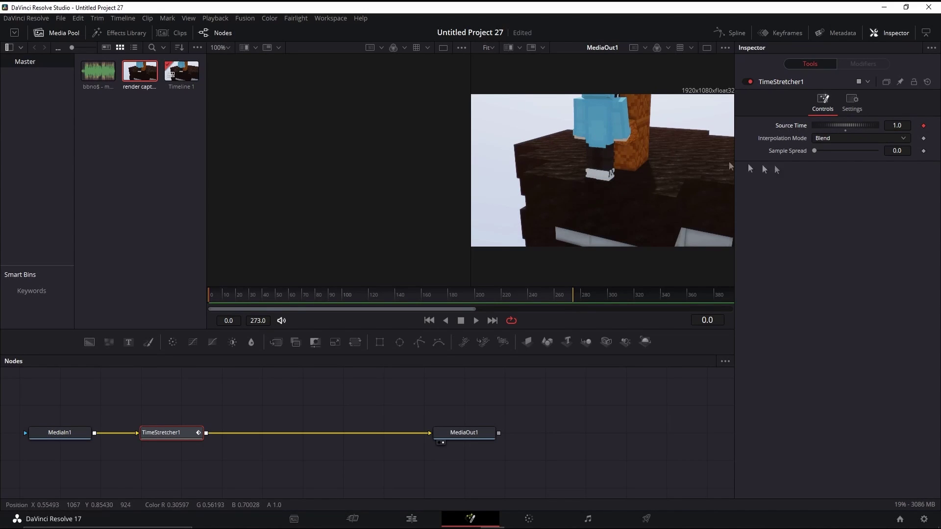
Set the Time Stretcher node's Source Time to 2.9
double_click(897, 126)
type("2.9")
key("Return")
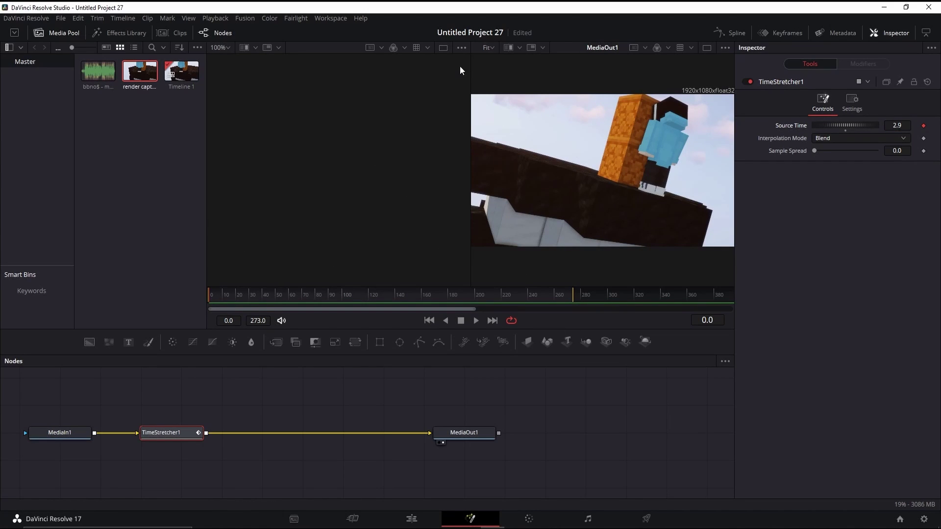
Switch the Fusion page to a single viewer showing MediaOut1
left_click(443, 49)
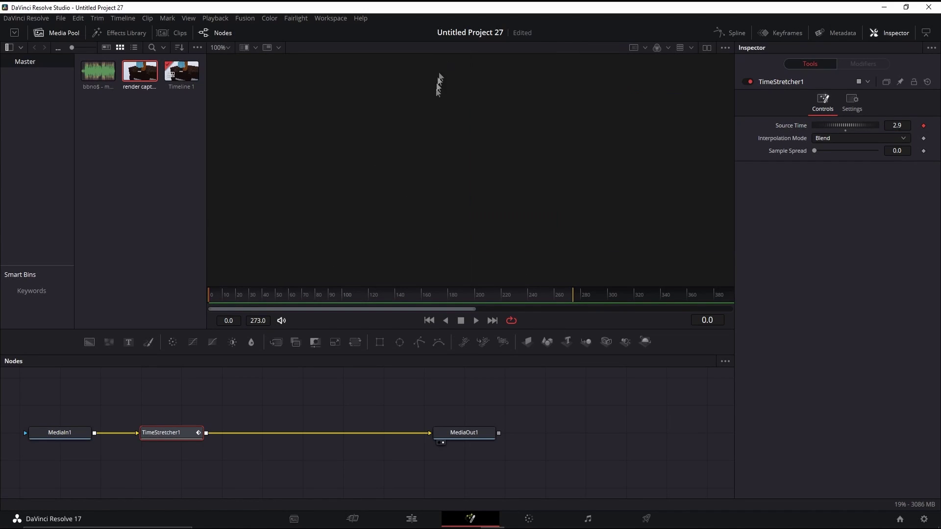
left_click(707, 48)
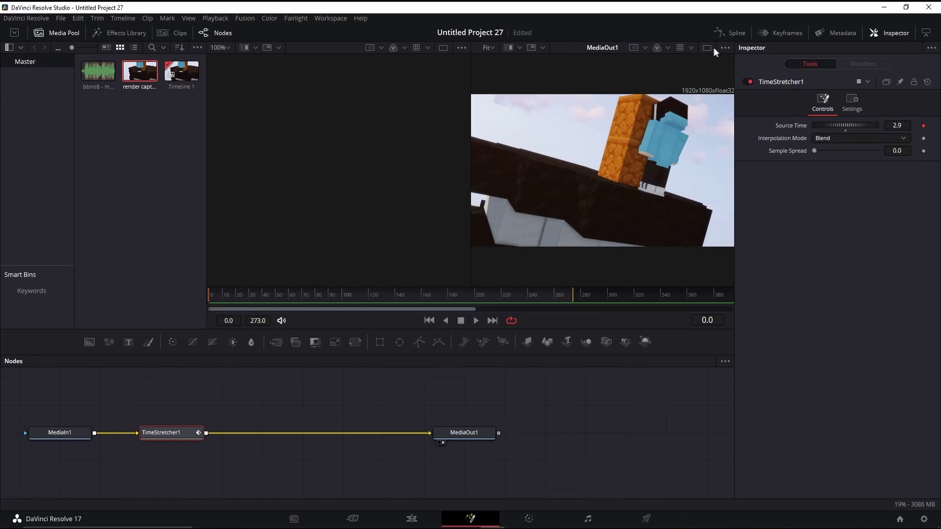
left_click(707, 48)
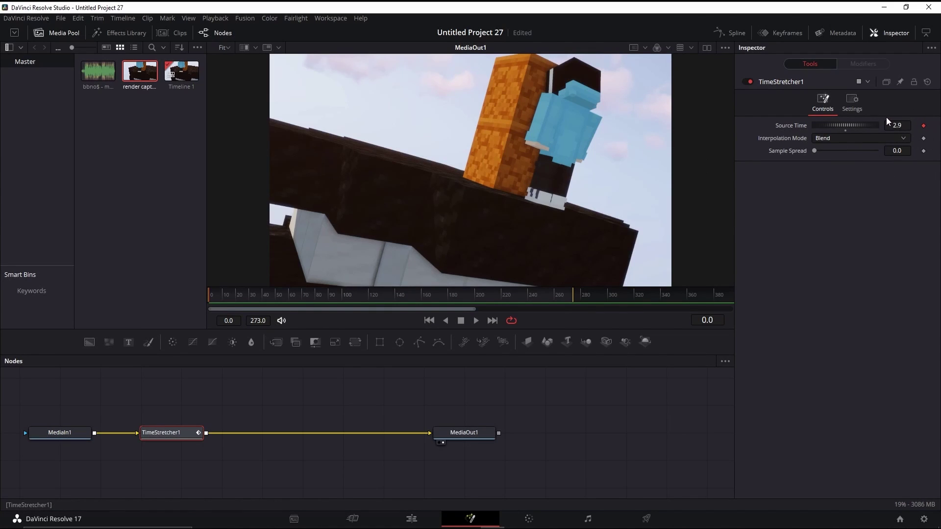
Keyframe the Time Stretcher node's Source Time at 760.9 on frame 274, the end of the clip
left_click_drag(215, 299, 192, 316)
left_click(412, 519)
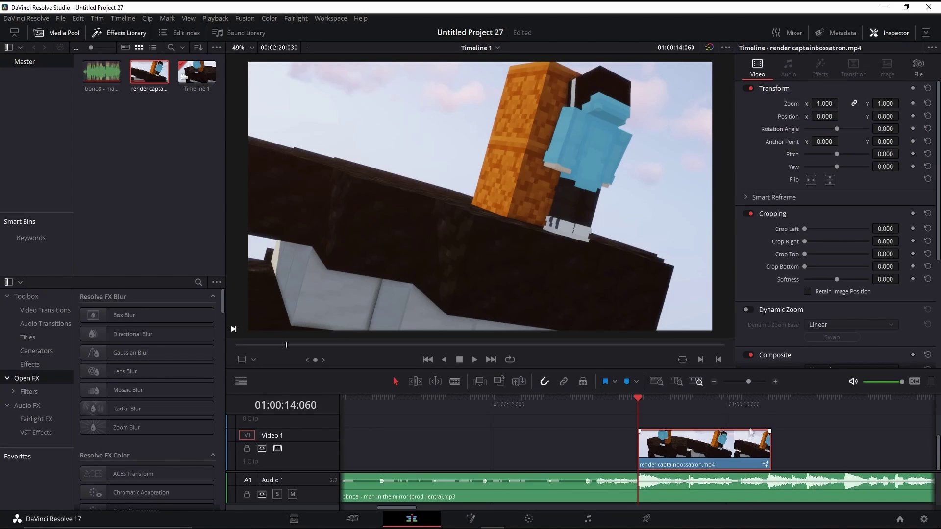
left_click(771, 402)
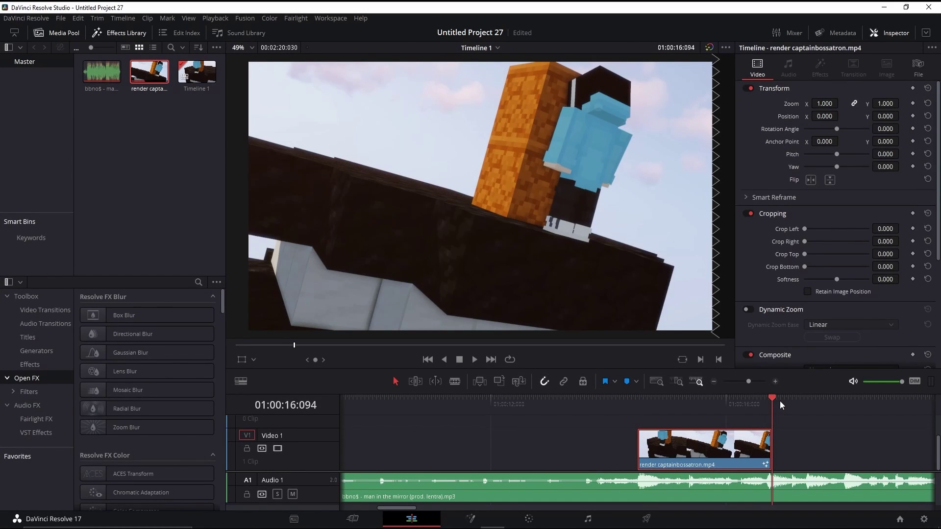
left_click(471, 519)
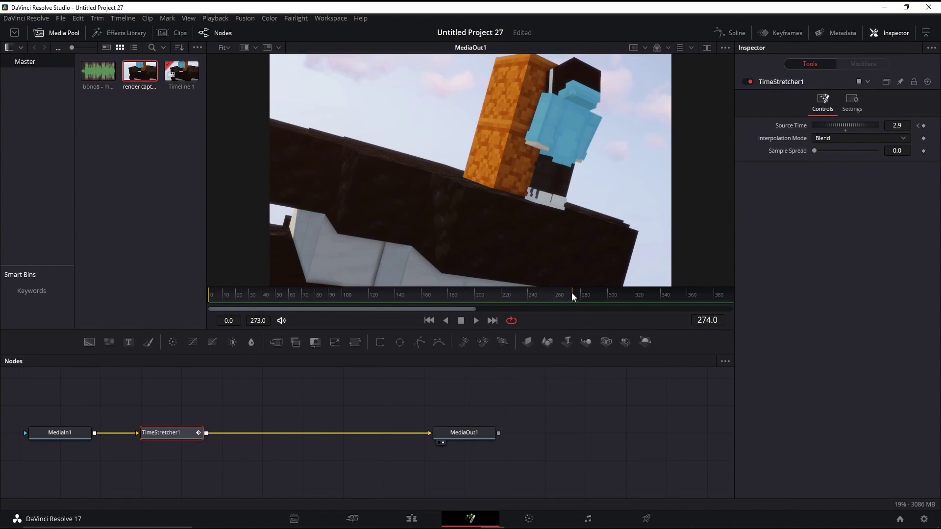
left_click(924, 126)
left_click_drag(833, 126, 863, 125)
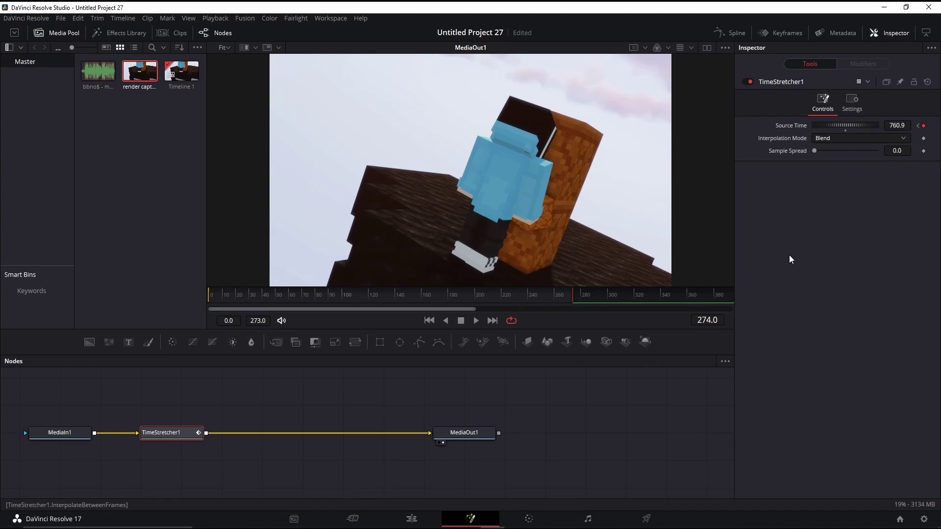
Scrub the Fusion clip and move between the two Source Time keyframes to check the retiming
left_click_drag(575, 294, 215, 297)
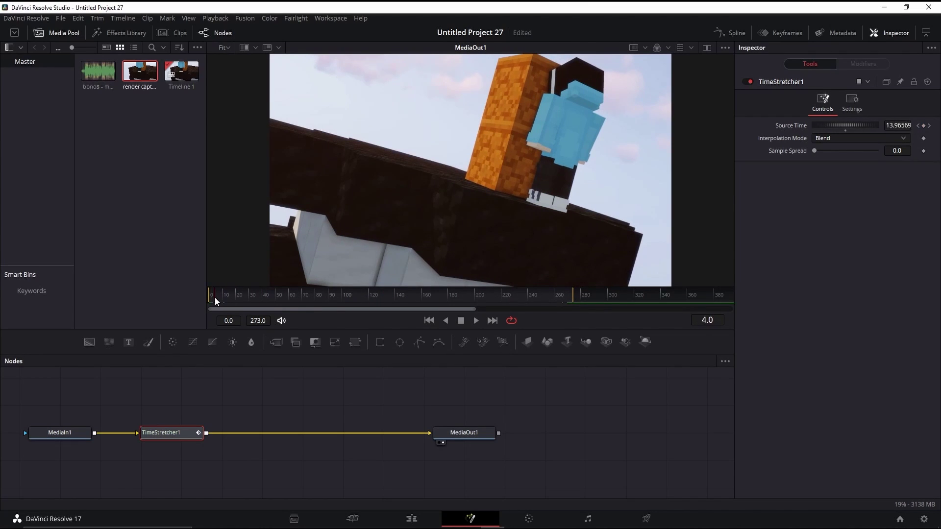
left_click(566, 297)
key("Home")
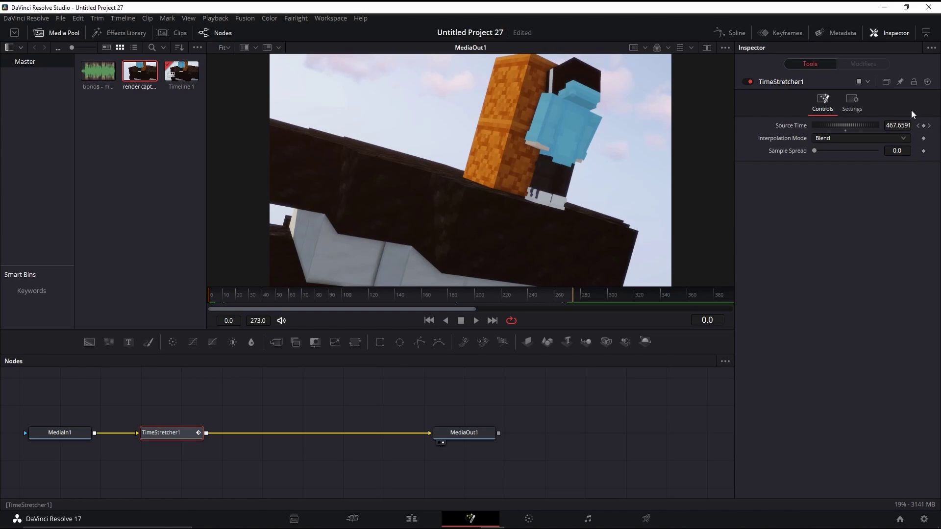
left_click(922, 126)
left_click(929, 126)
left_click(919, 126)
left_click(929, 126)
left_click(876, 257)
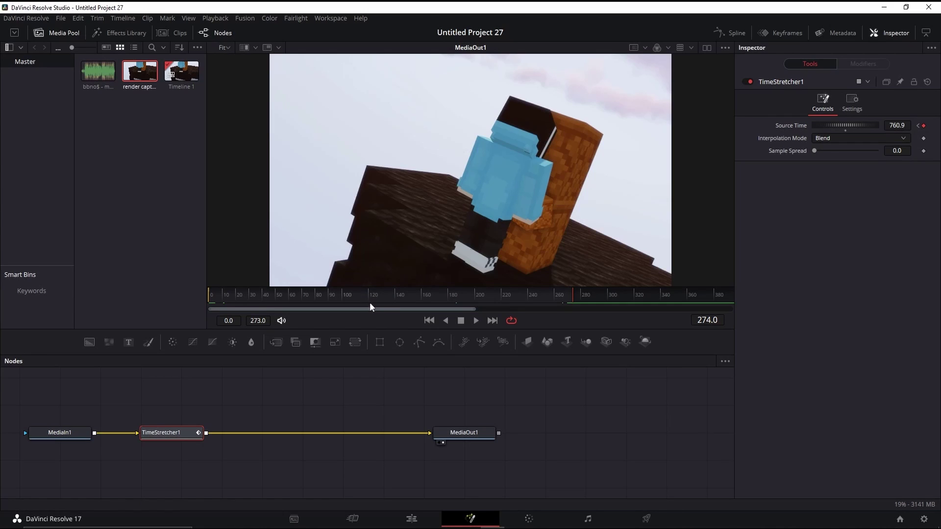
left_click_drag(378, 305, 547, 313)
Compare the clip's start on the Edit page and in Fusion, and play the linear retime against the music
left_click(412, 518)
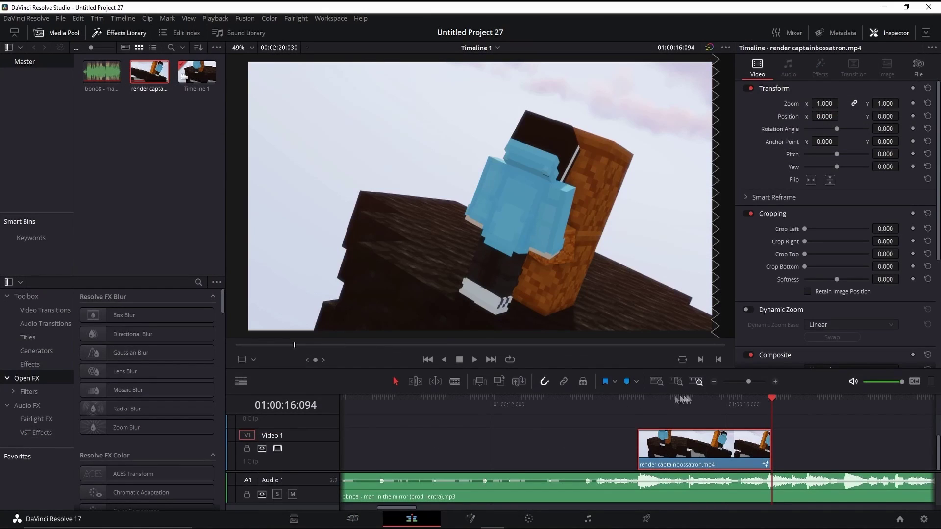
mouse_move(625, 399)
left_mouse_down()
mouse_move(767, 396)
mouse_move(622, 402)
mouse_move(642, 402)
left_mouse_up()
left_click(471, 518)
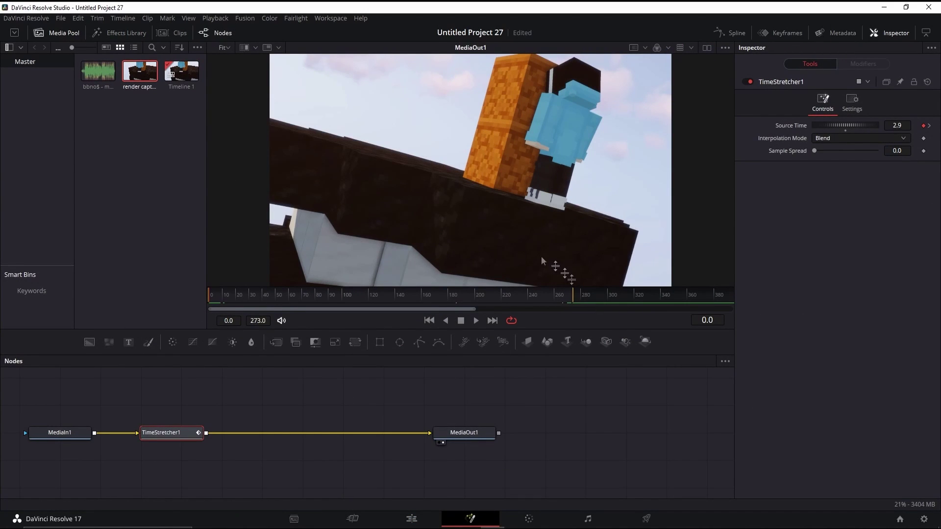
mouse_move(214, 298)
left_mouse_down()
mouse_move(572, 300)
mouse_move(201, 306)
left_mouse_up()
left_click(429, 517)
left_click(617, 403)
key("space")
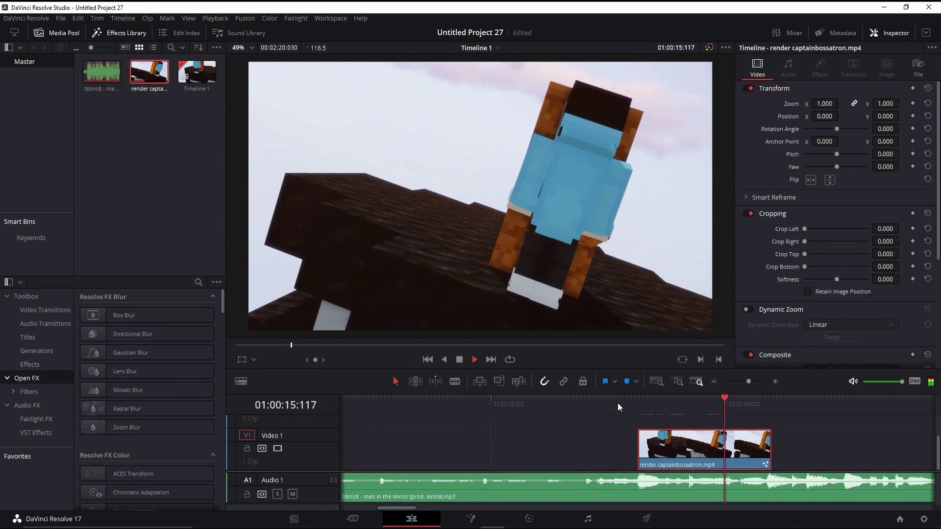
key("space")
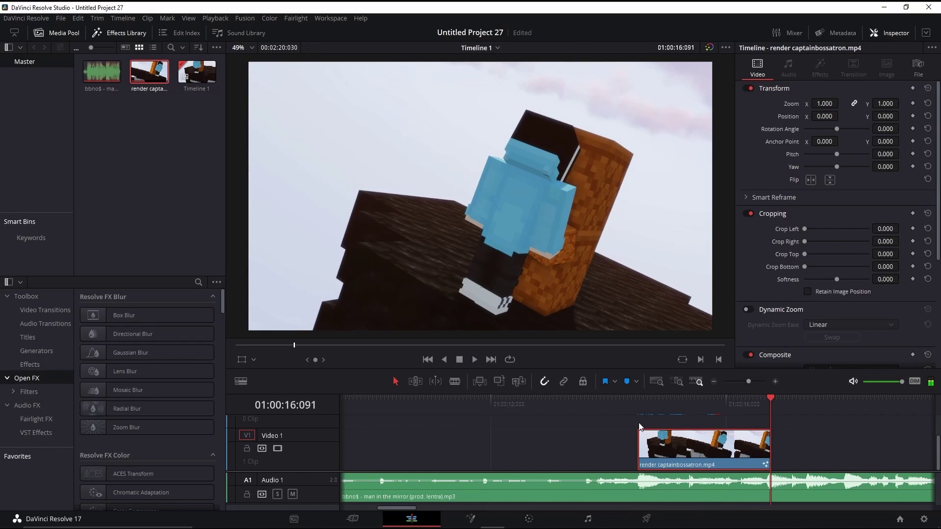
Examine the beat around the clip's start on the Edit timeline, finishing on the clip's first frame at 01:00:14:060
left_click(640, 415)
left_click(638, 403)
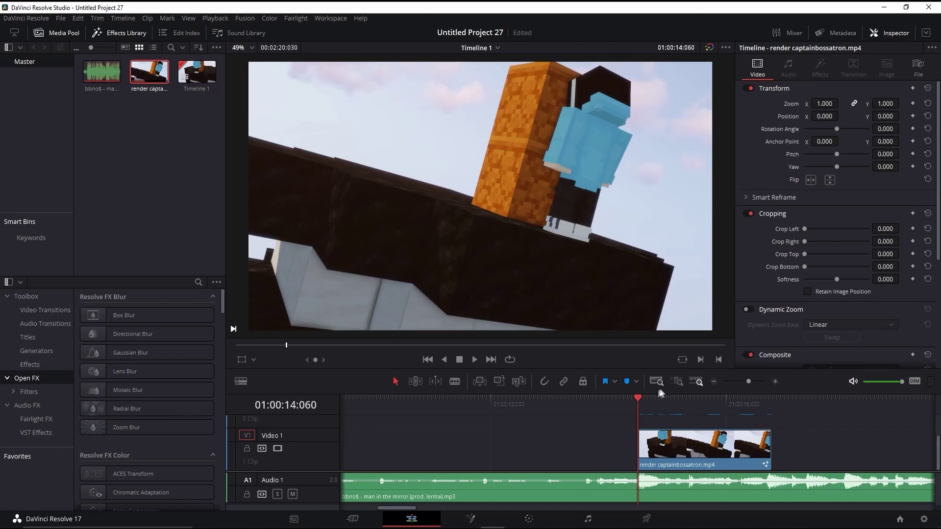
mouse_move(633, 399)
left_mouse_down()
mouse_move(651, 401)
mouse_move(634, 396)
left_mouse_up()
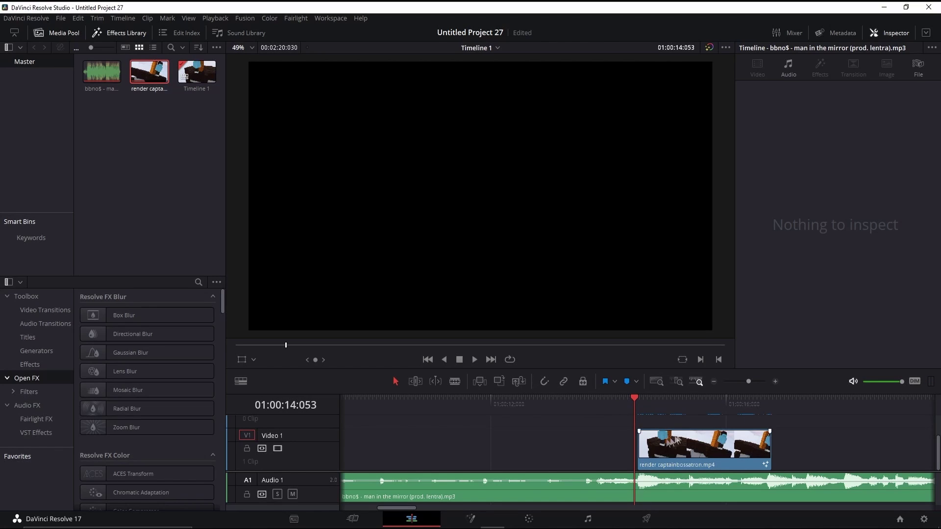
left_click_drag(631, 407, 626, 411)
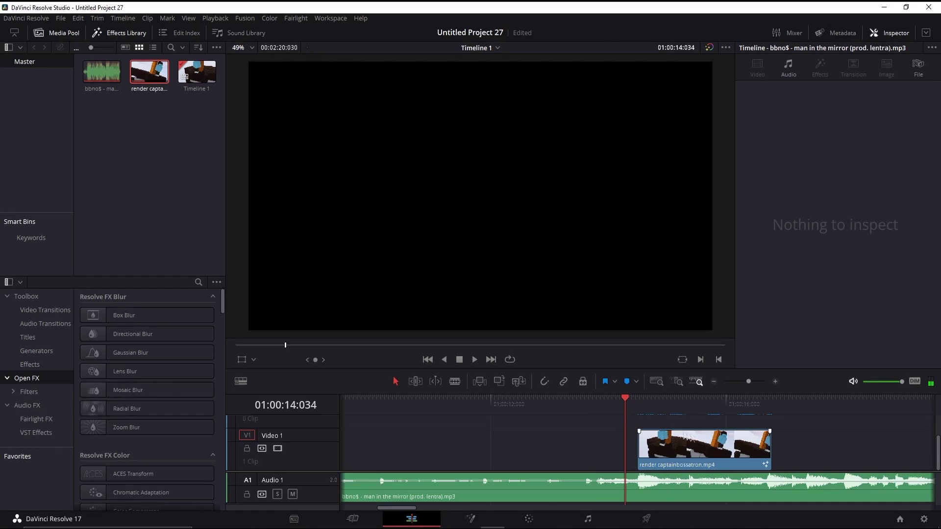
left_click(644, 404)
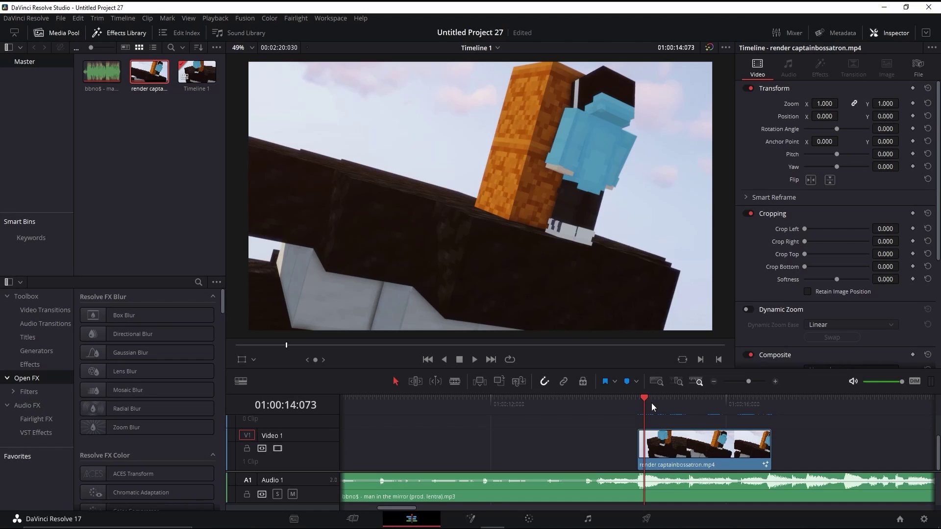
key("Left")
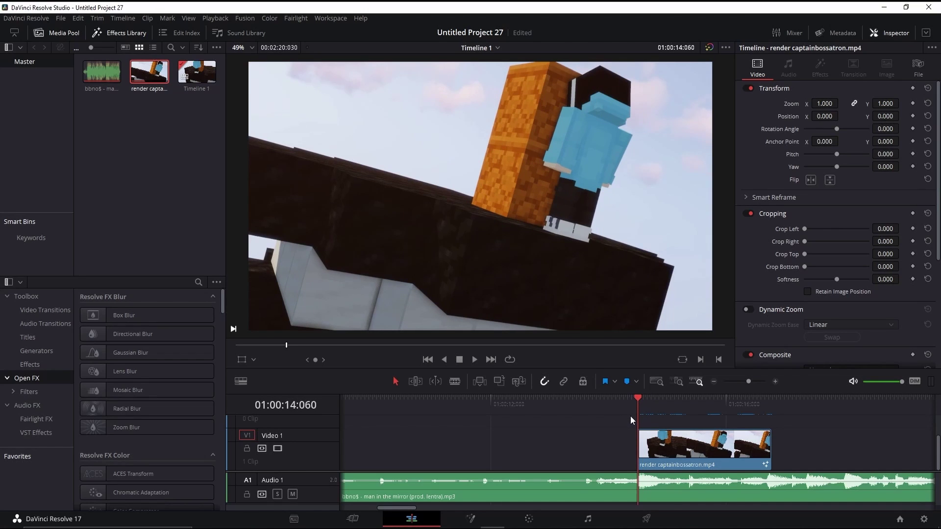
In Fusion's Spline editor, pull the first Source Time keyframe's handle straight up so the clip starts fast and slows down
left_click(471, 519)
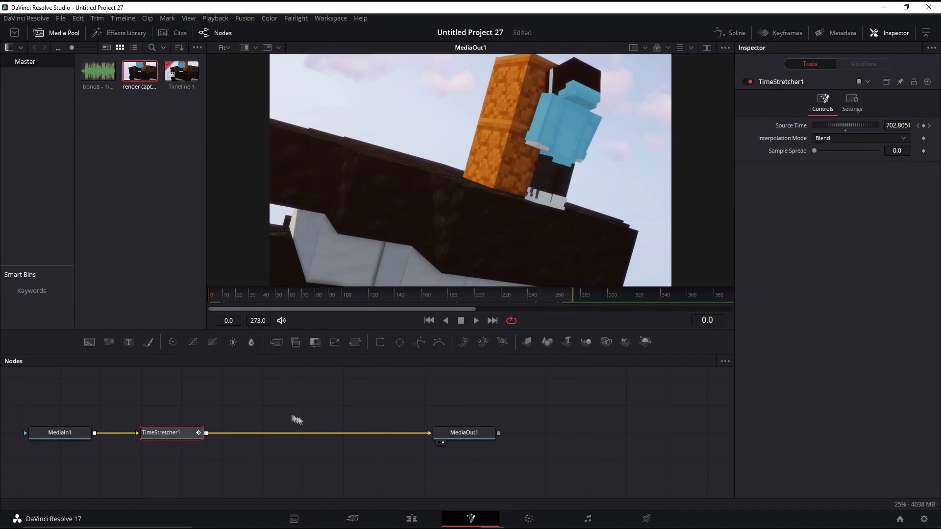
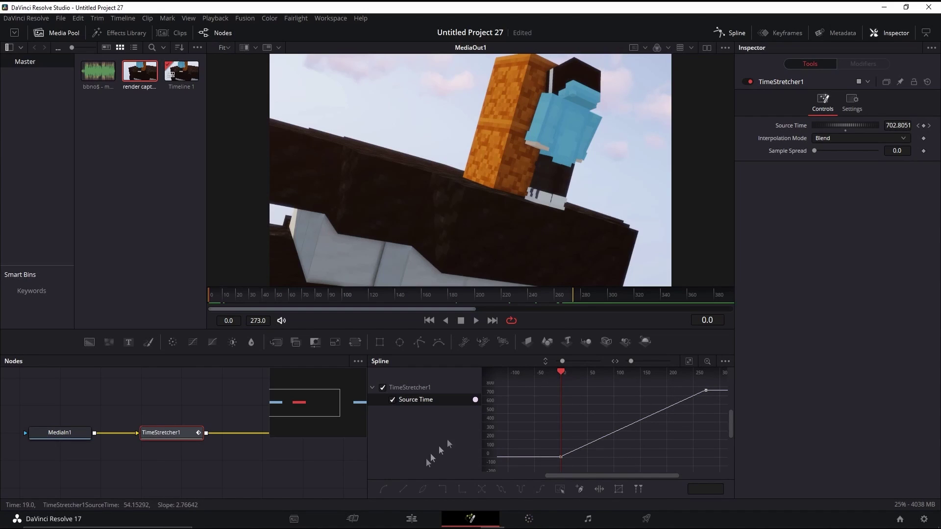
left_click(559, 458)
left_click_drag(634, 362, 631, 362)
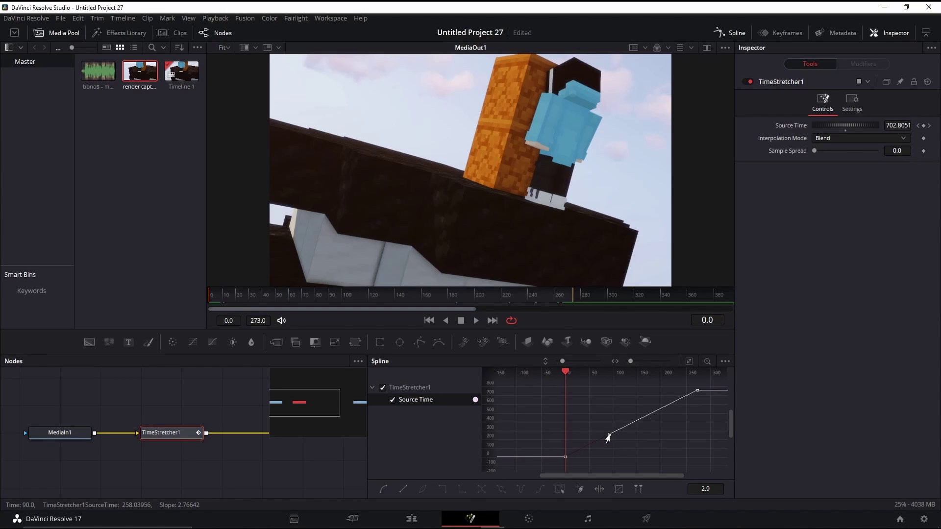
left_click_drag(608, 438, 561, 406)
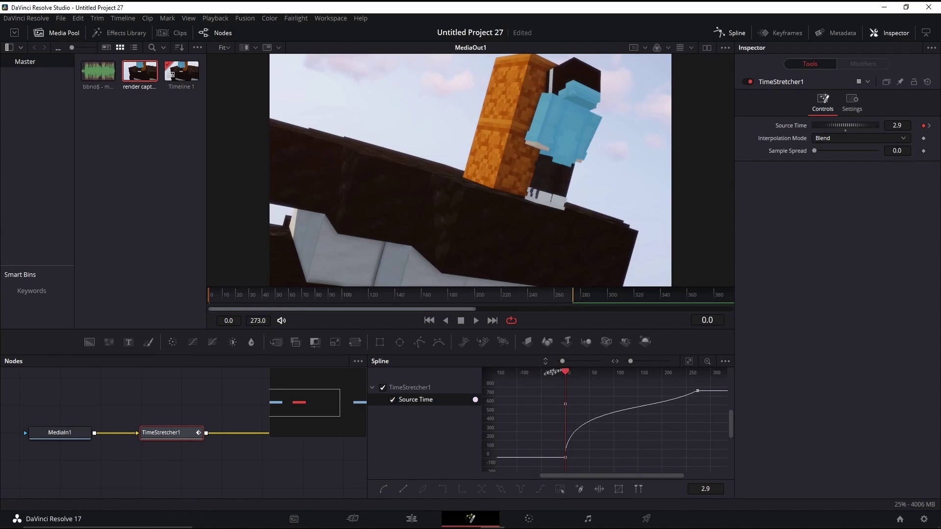
Play the clip on the Edit page from just before its start to check the fast opening
left_click(412, 520)
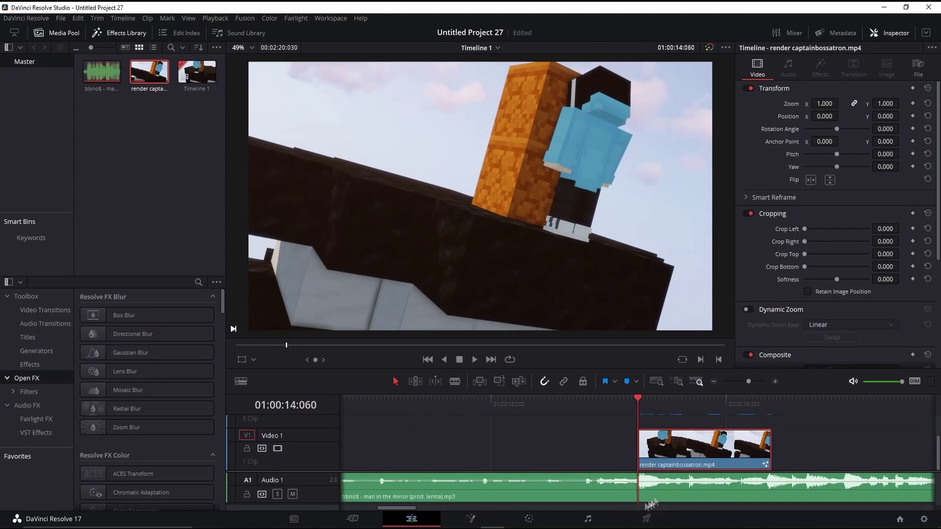
left_click(614, 401)
key("space")
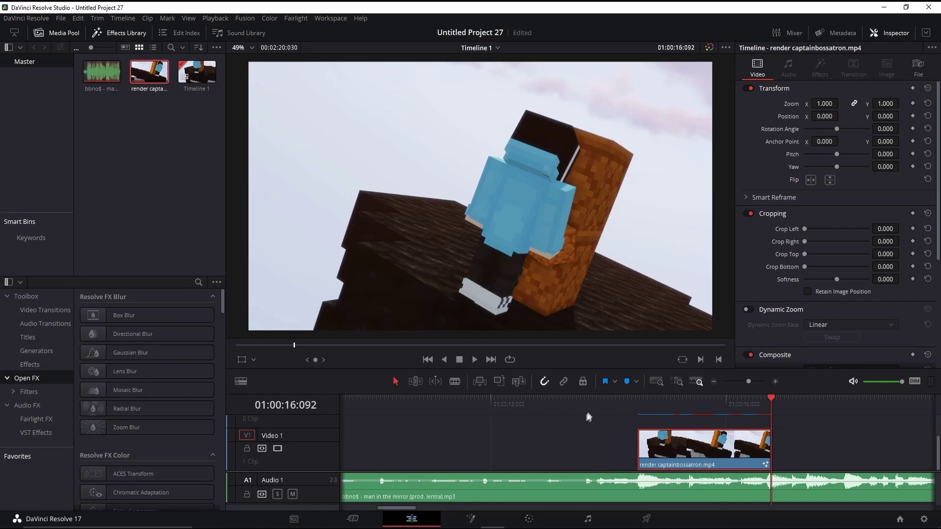
In Fusion's Spline editor, pull the last Source Time keyframe's handle straight down so the clip speeds up at its end
left_click(470, 519)
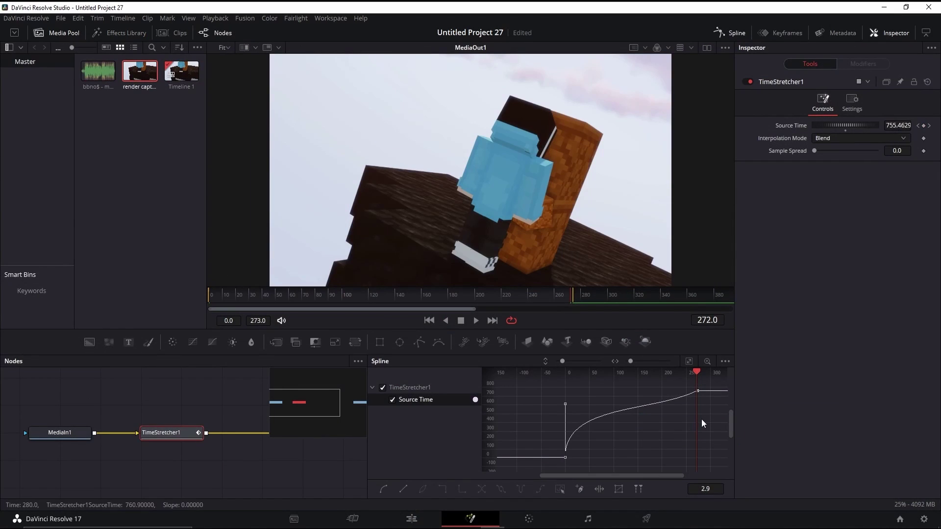
left_click(696, 393)
left_click_drag(651, 417, 698, 452)
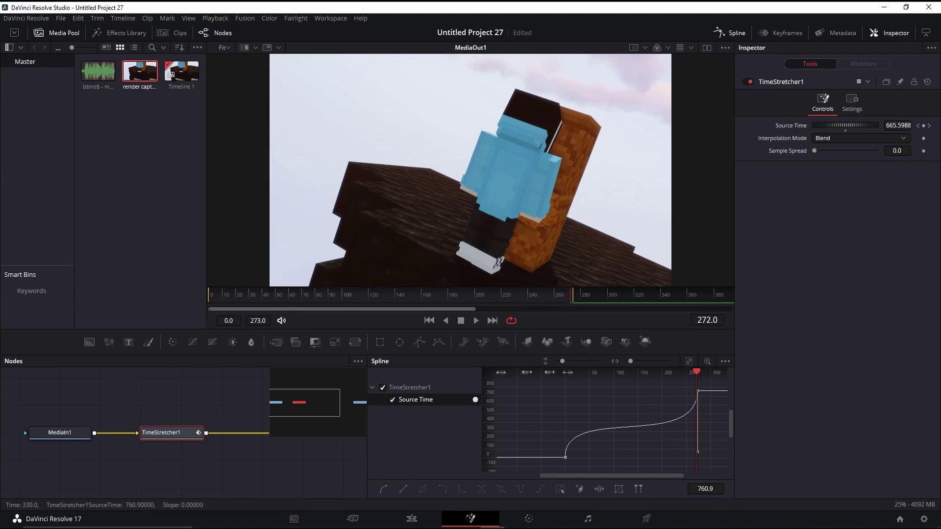
left_click(564, 459)
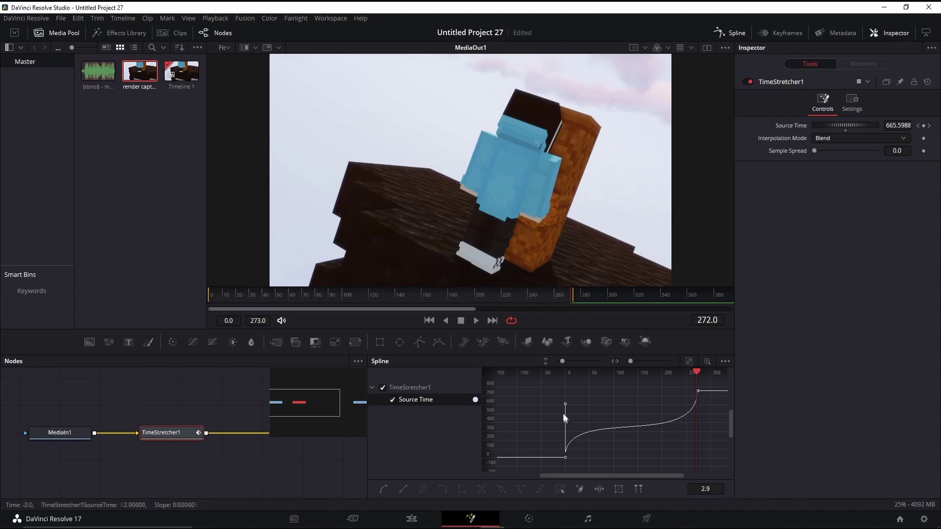
left_click(681, 393)
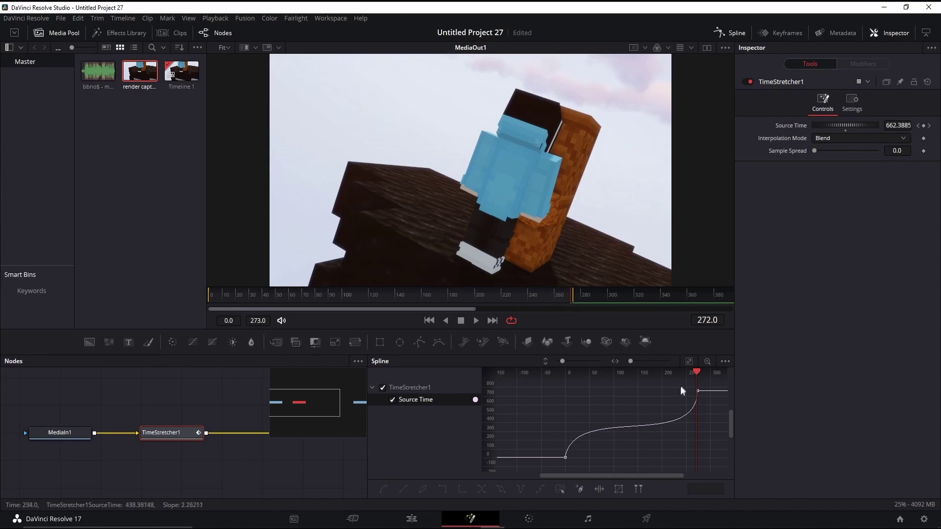
Play the eased clip with the music on the Edit page and inspect its start, middle and end
left_click(412, 519)
left_click(620, 395)
key("space")
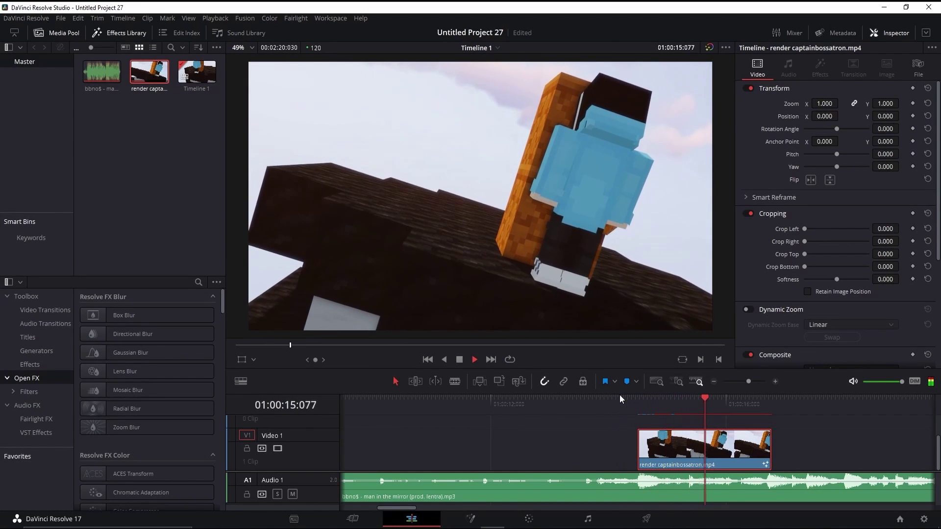
left_click(622, 396)
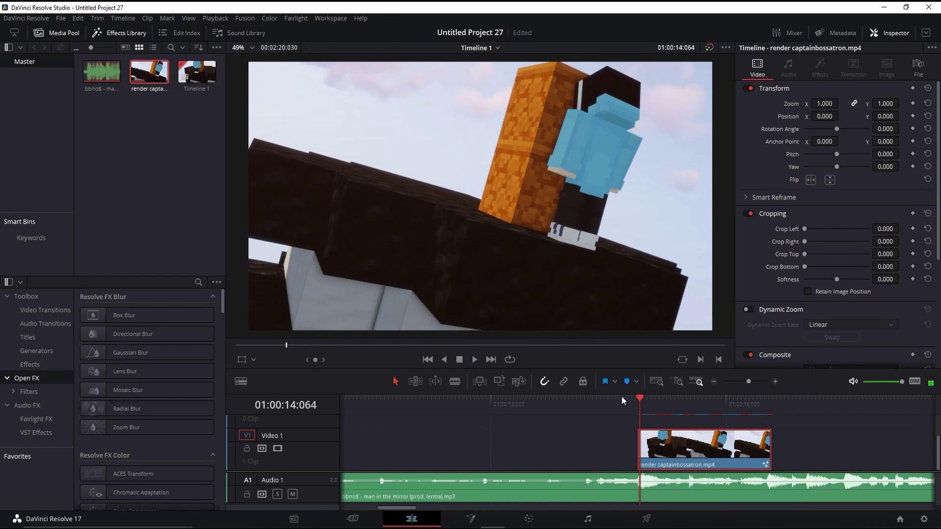
key("space")
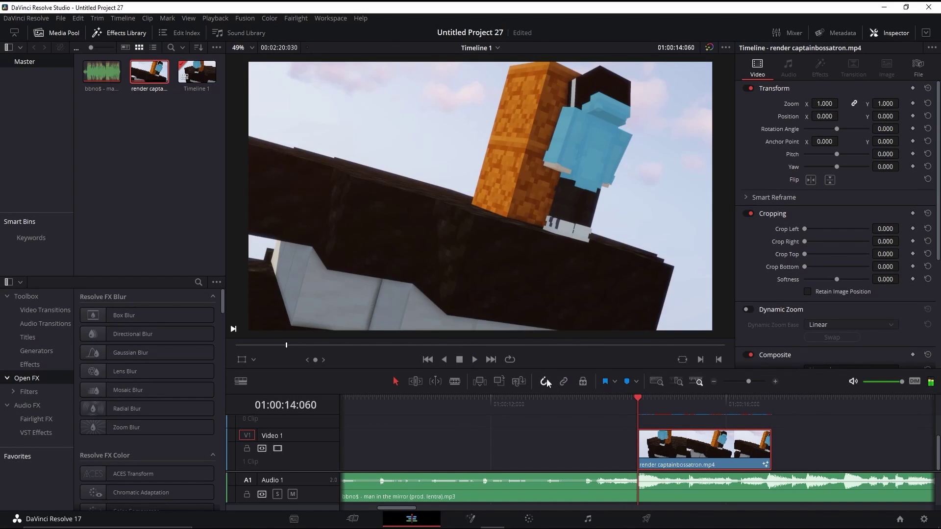
left_click_drag(637, 399, 782, 392)
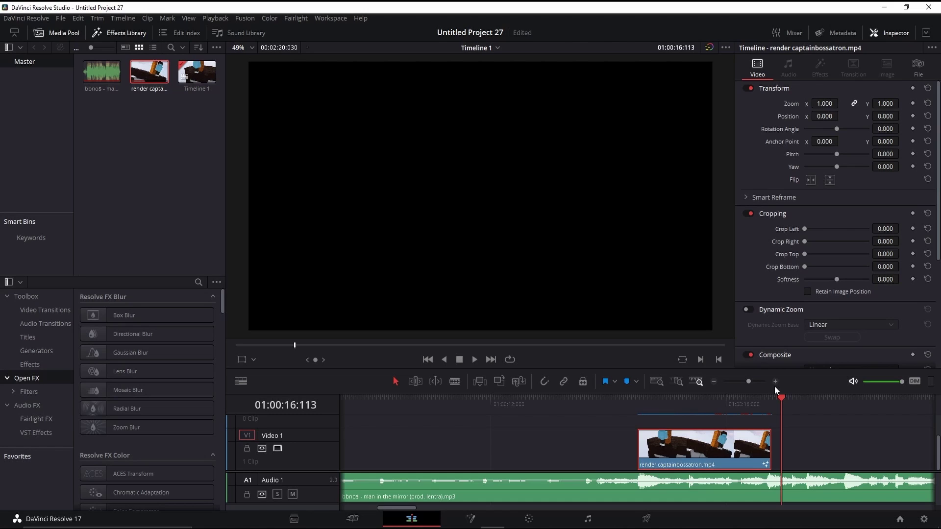
left_click_drag(638, 400, 773, 378)
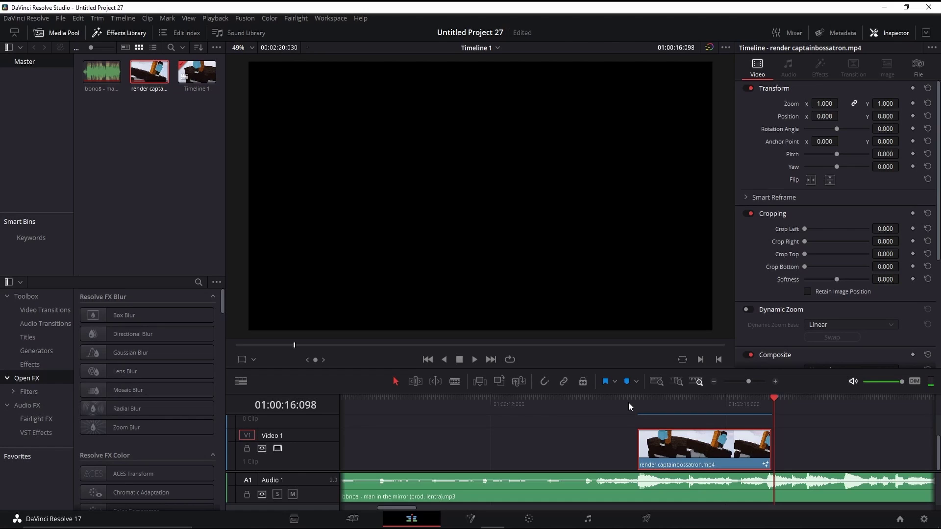
left_click(707, 409)
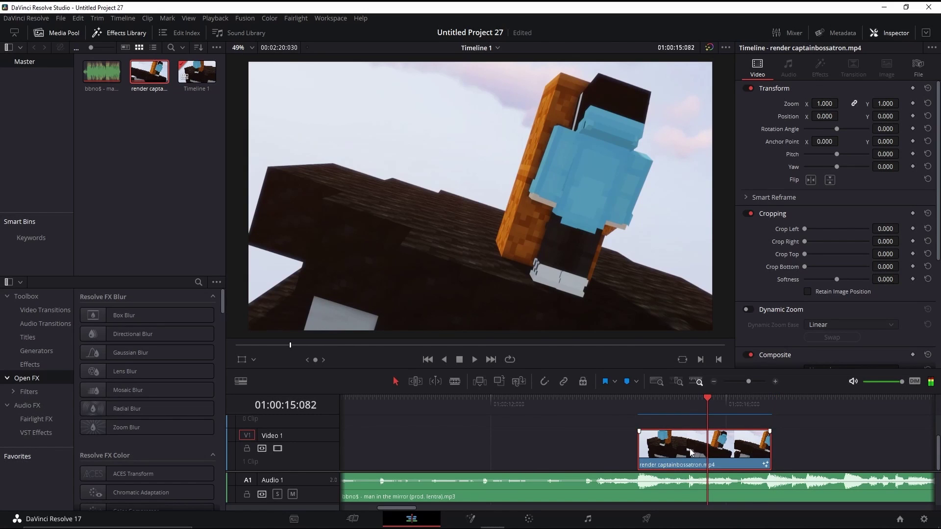
In Fusion's Spline editor, shorten the first Source Time keyframe's handle and set it vertical to soften the fast opening
left_click(474, 522)
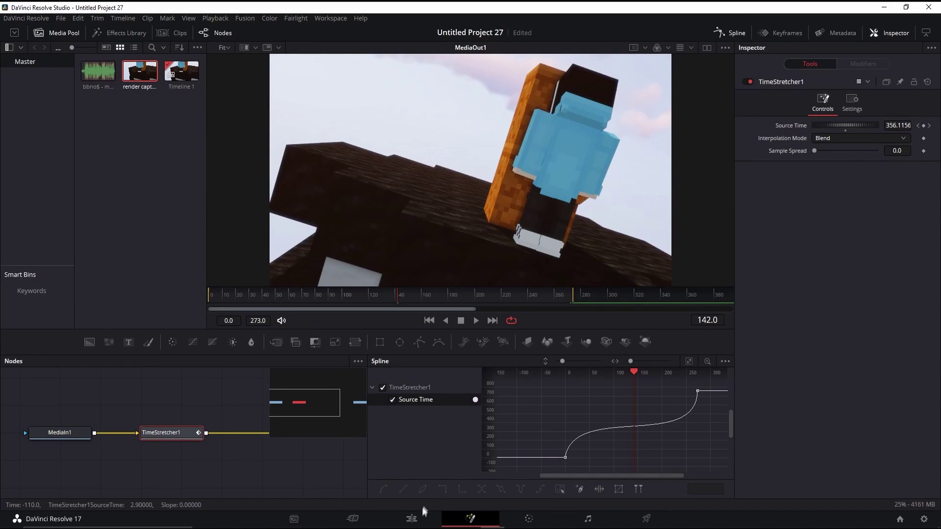
left_click(415, 518)
left_click(470, 518)
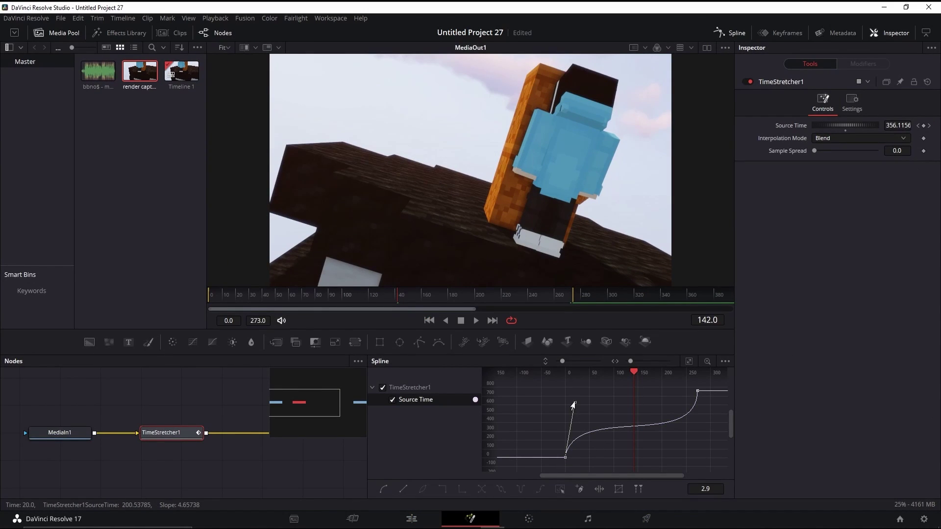
left_click_drag(573, 405, 565, 418)
left_click(548, 380)
left_click_drag(548, 380, 564, 372)
Play the clip with the music on the Edit page to check the softened opening
left_click(411, 518)
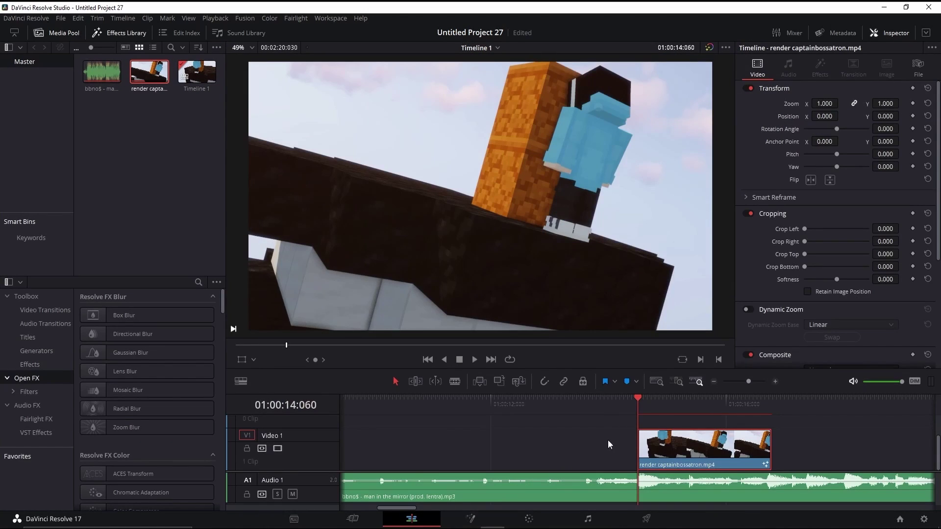
key("space")
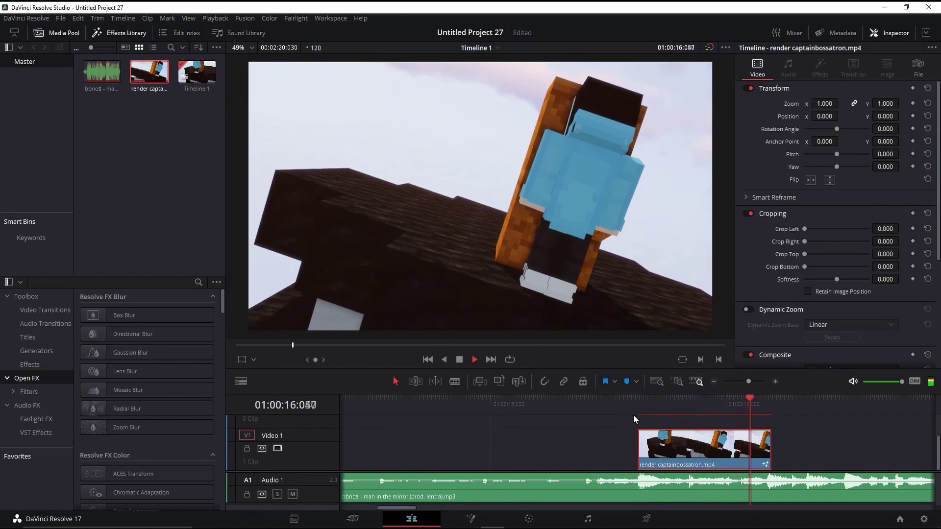
left_click(622, 399)
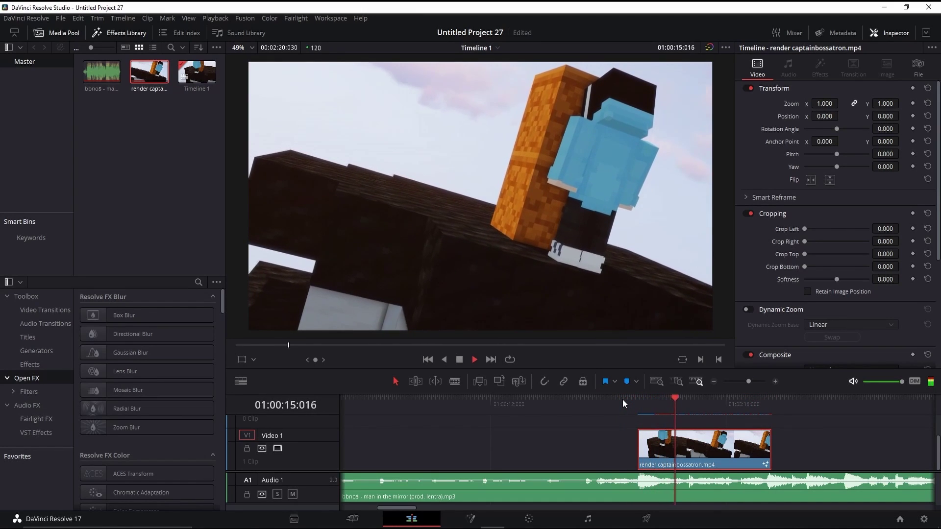
key("space")
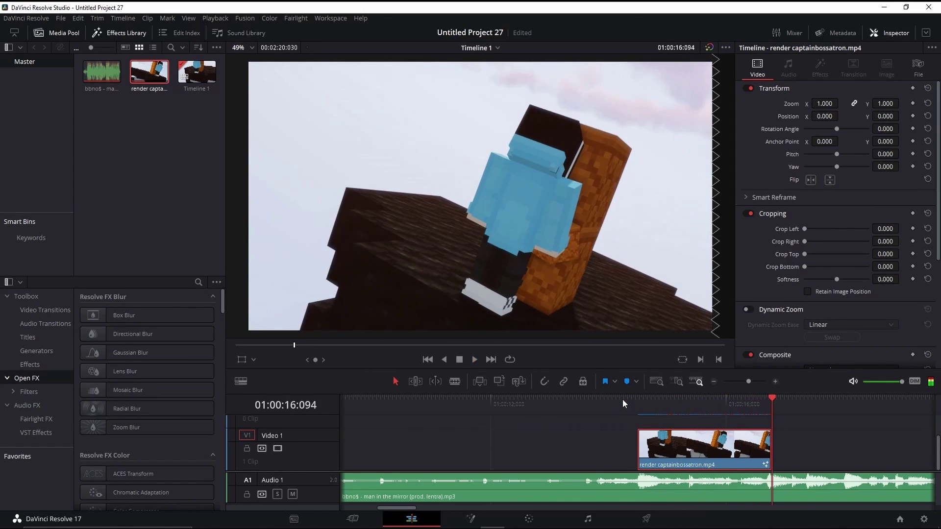
In Fusion's Spline editor, pull the first Source Time keyframe's handle further straight up for a faster start
left_click(471, 518)
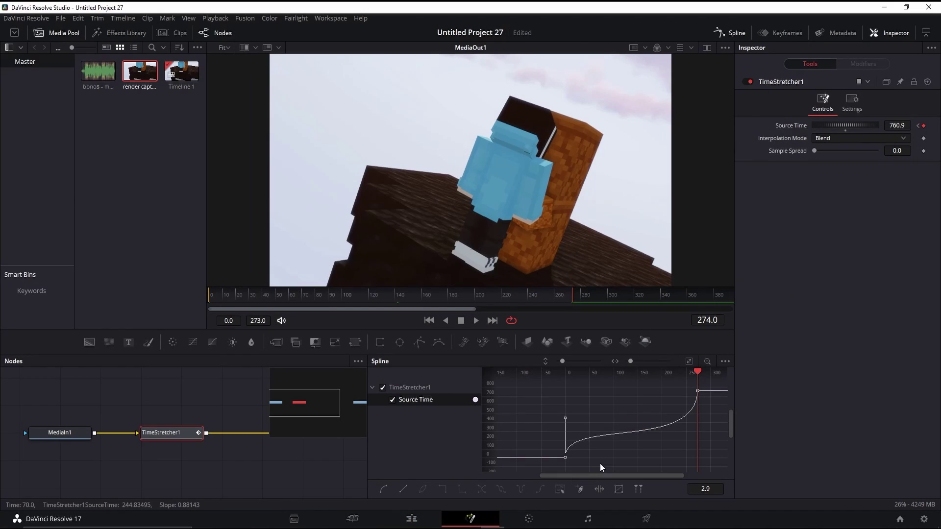
left_click_drag(563, 421, 563, 403)
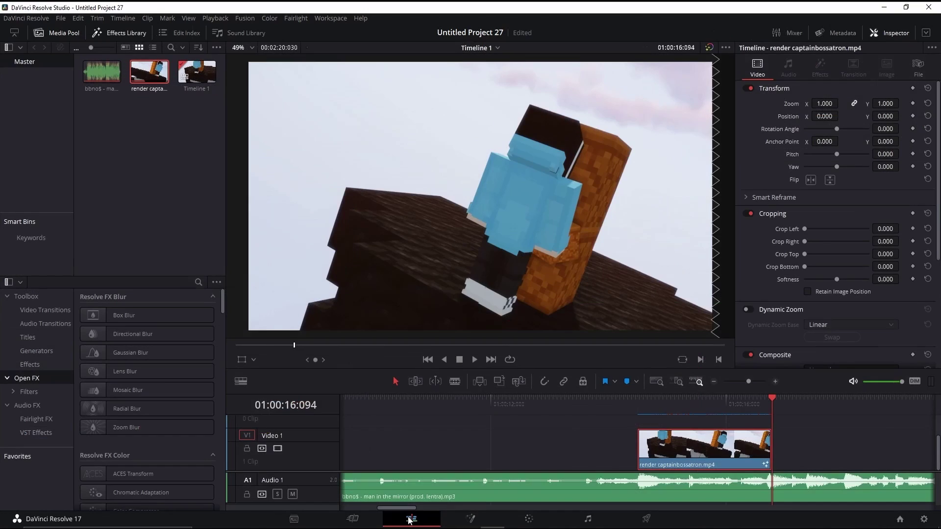
left_click(412, 518)
Play the retimed clip several times from just before its start and inspect its opening frames against the beat
key("space")
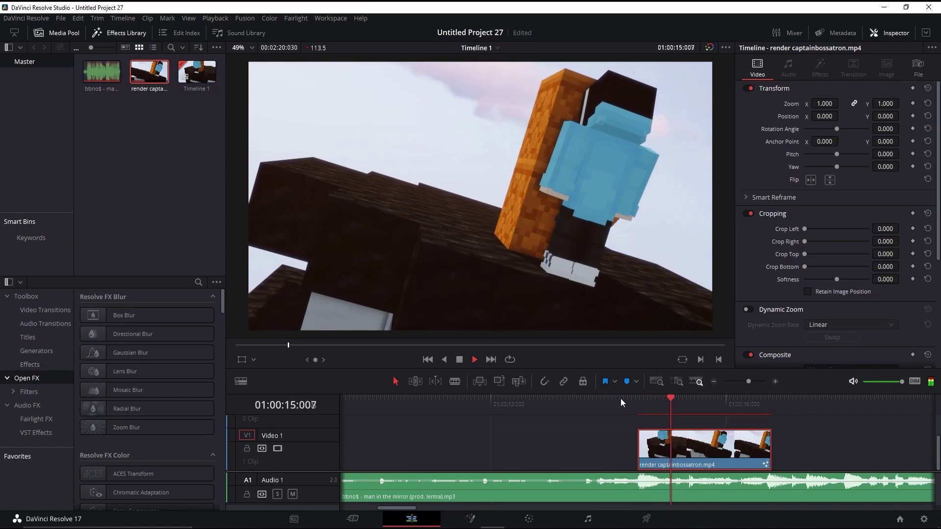
left_click(612, 399)
key("space")
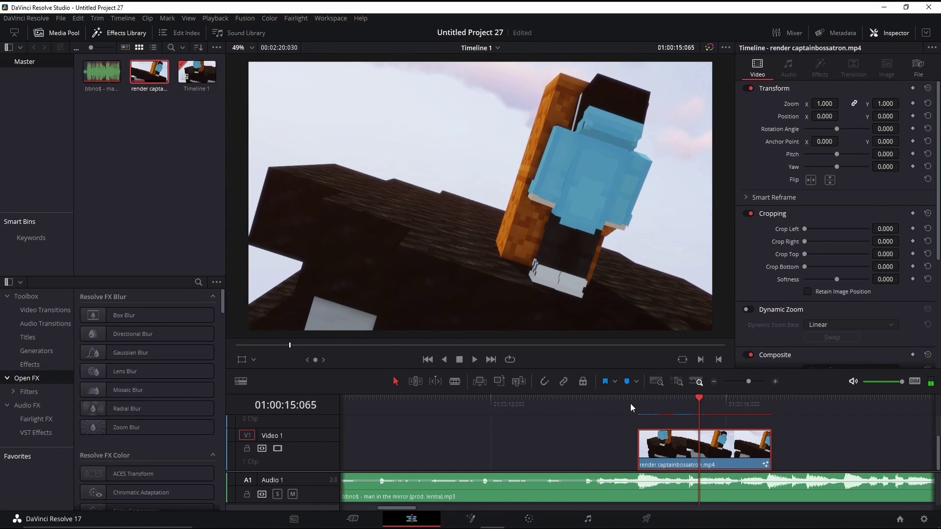
left_click_drag(632, 399, 642, 399)
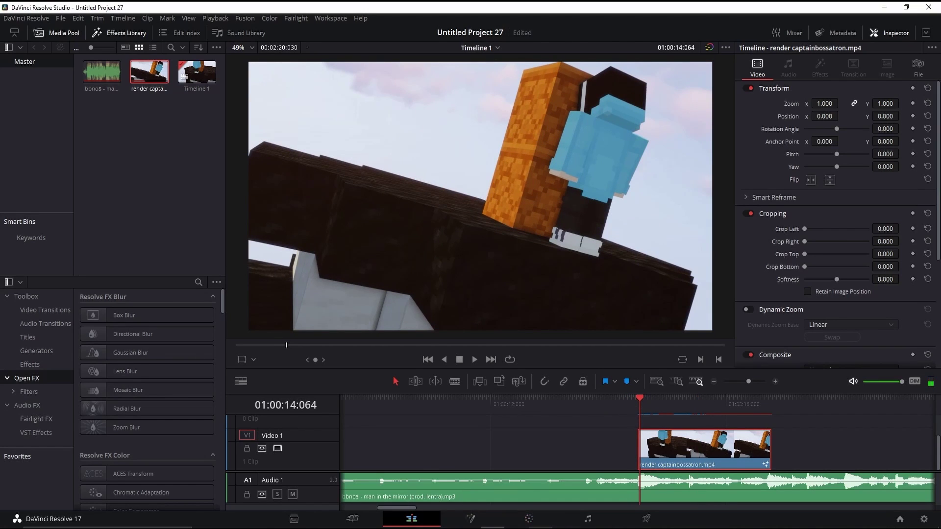
key("space")
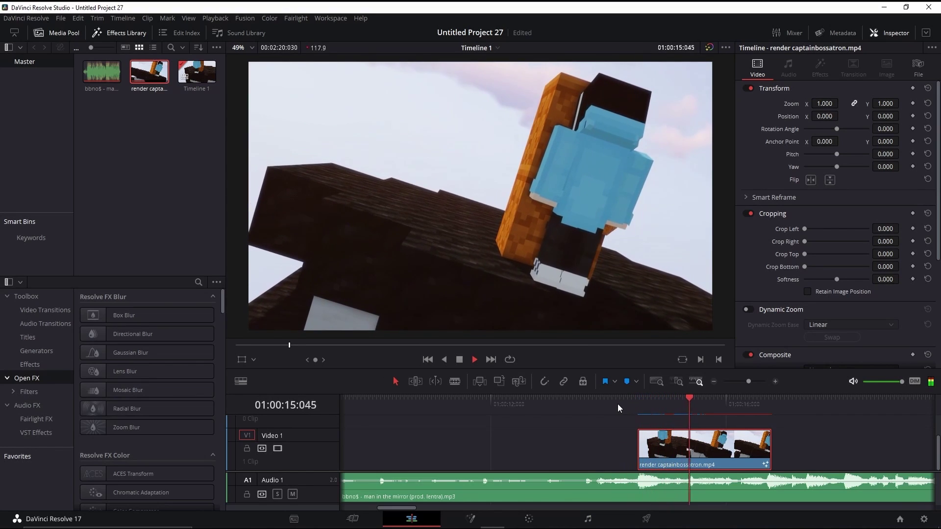
left_click(601, 400)
key("space")
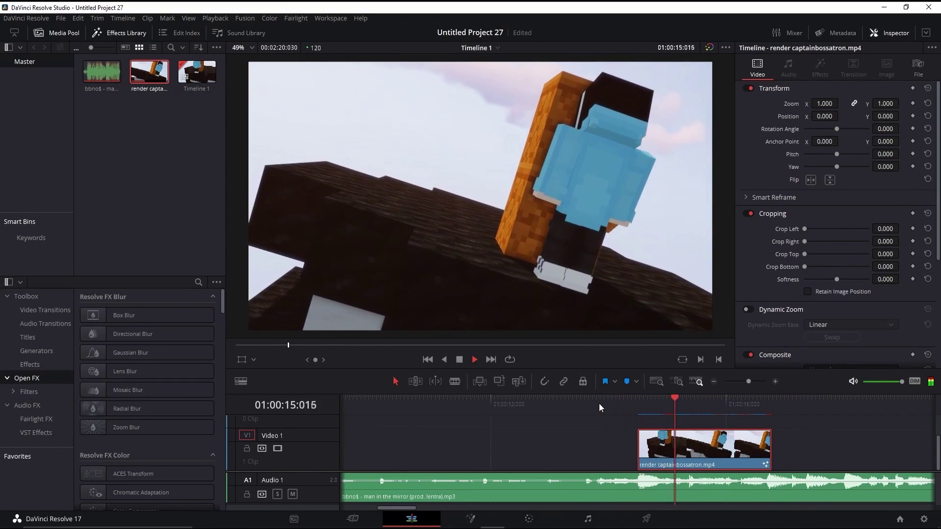
key("space")
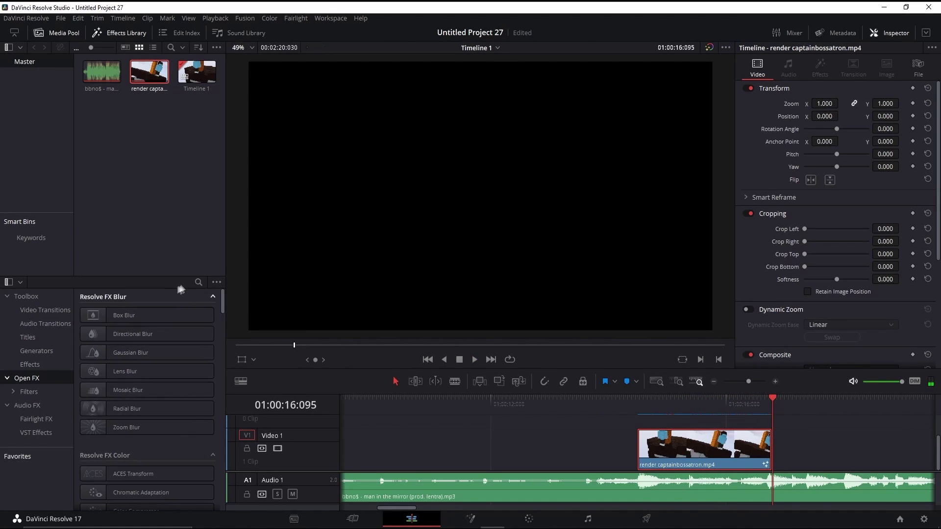
Find the RSMB motion blur effect, apply it to the render clip and check frames within the clip
left_click(198, 282)
type("rsmb")
left_click_drag(133, 346, 679, 443)
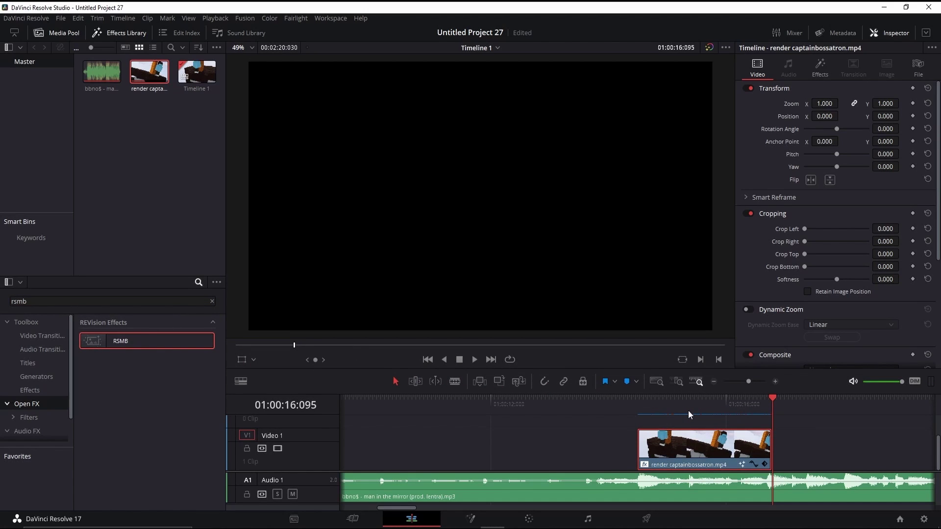
left_click(689, 410)
left_click(656, 407)
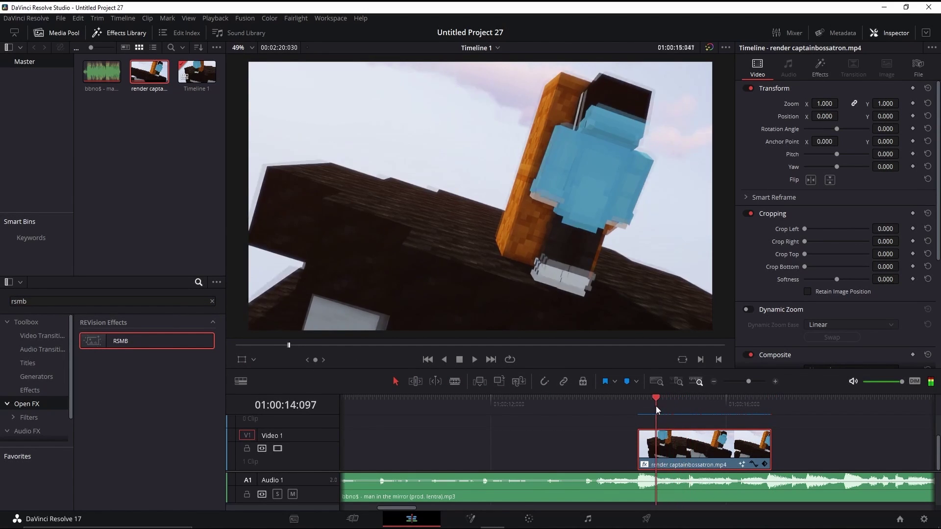
Remove the RSMB effect from the render clip and clear the effects search
left_click(820, 68)
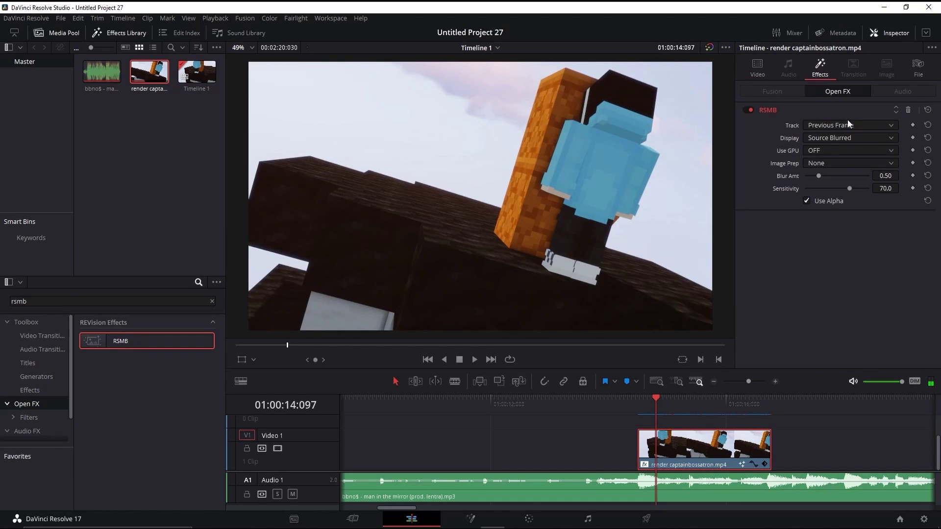
left_click(908, 110)
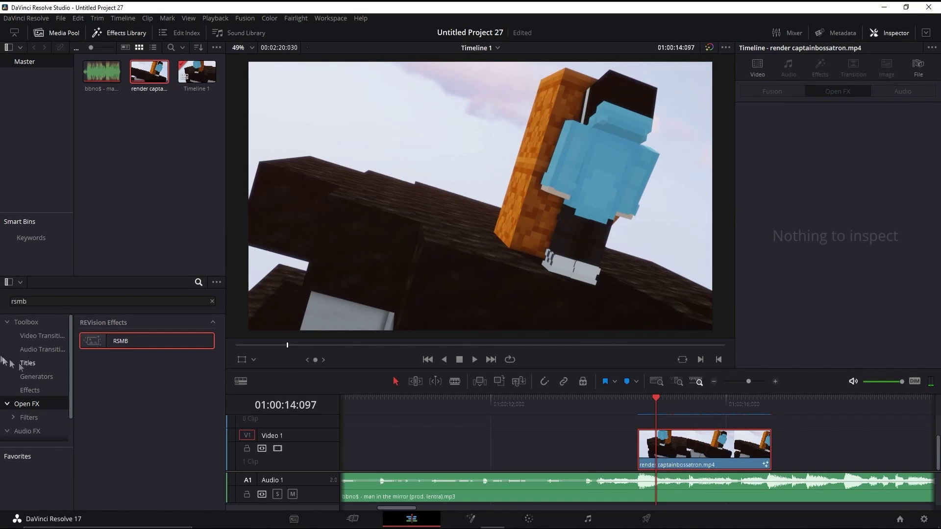
left_click(212, 301)
left_click(808, 447)
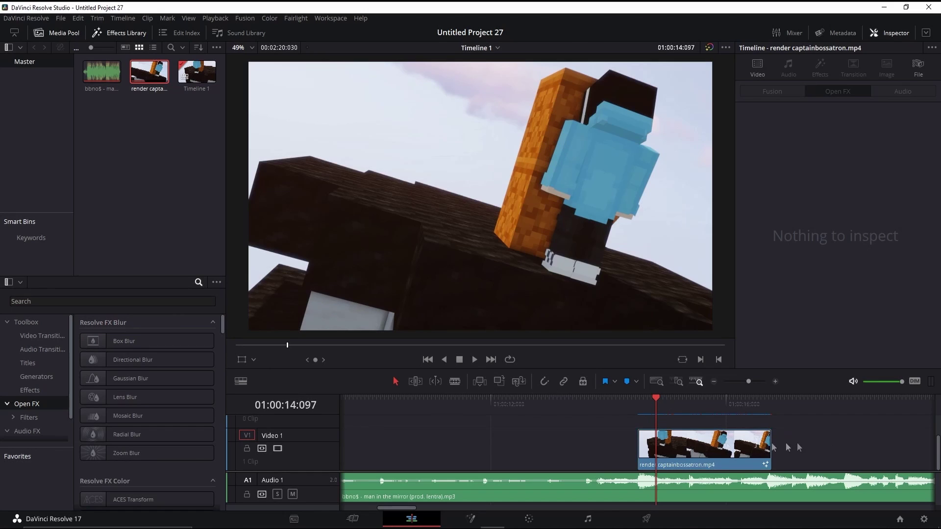
left_click(650, 402)
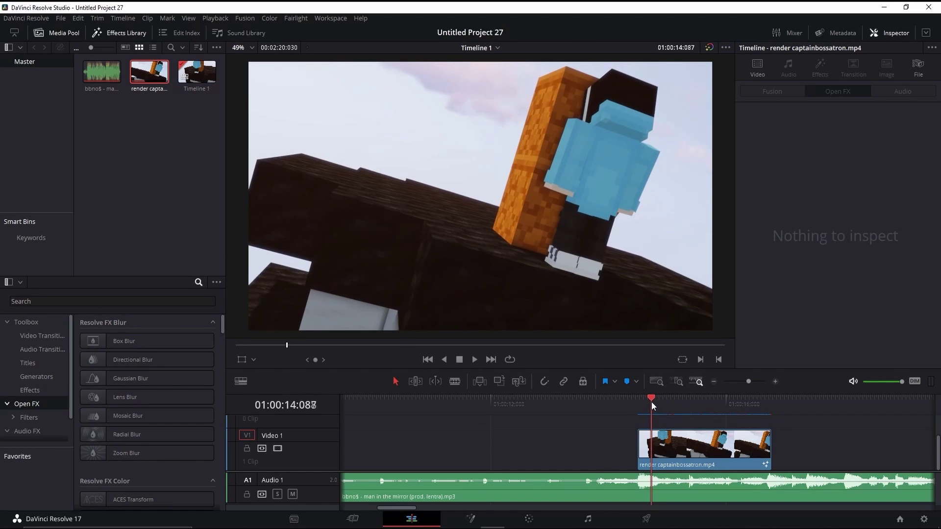
left_click(645, 397)
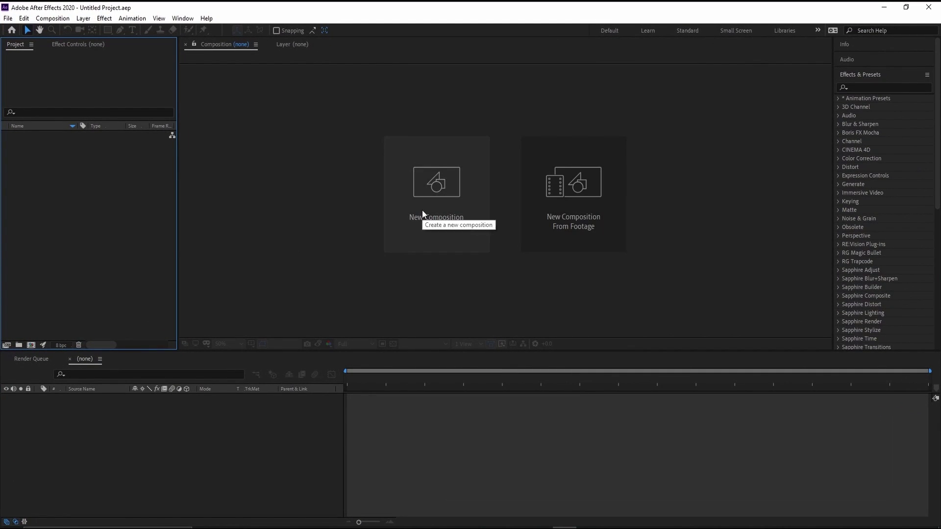
In After Effects, create a 1920 x 1080, 120 fps composition named Comp 1 with a duration of 0:02:36:098
left_click(422, 211)
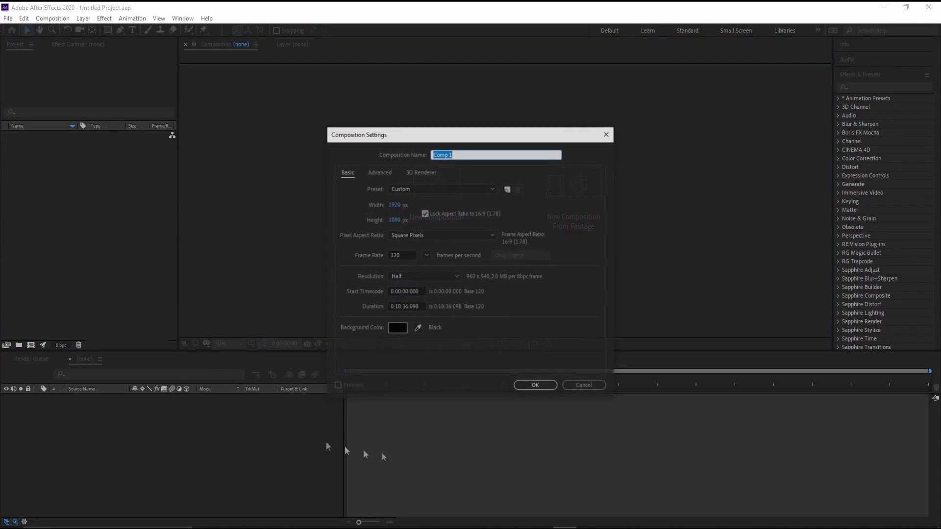
left_click(400, 307)
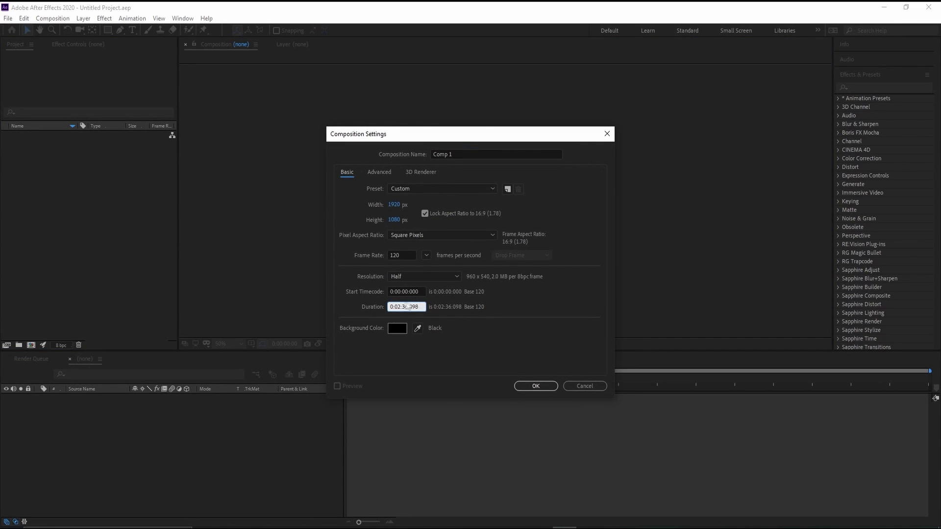
left_click(536, 385)
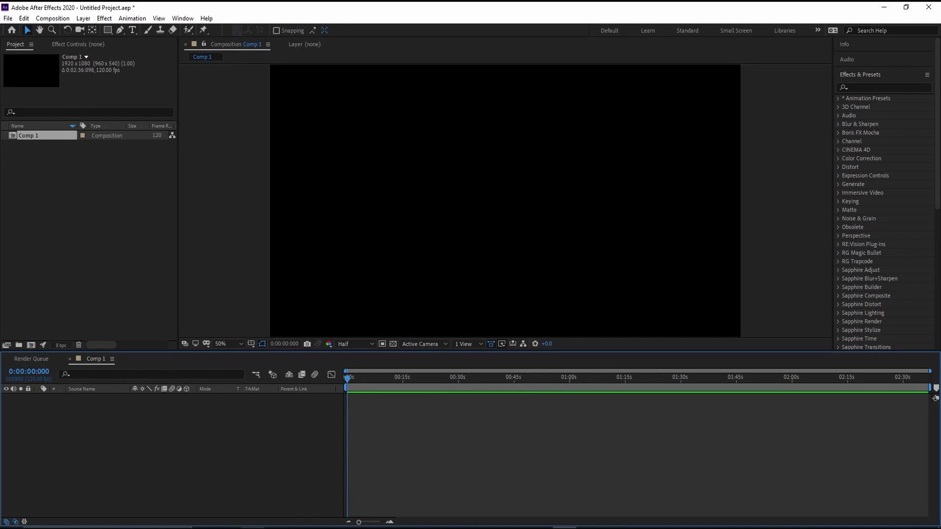
Add the song and the render clip to Comp 1 as layers and slide the clip to start at about 7.5 seconds
left_click_drag(490, 441, 490, 441)
left_click_drag(450, 360, 450, 360)
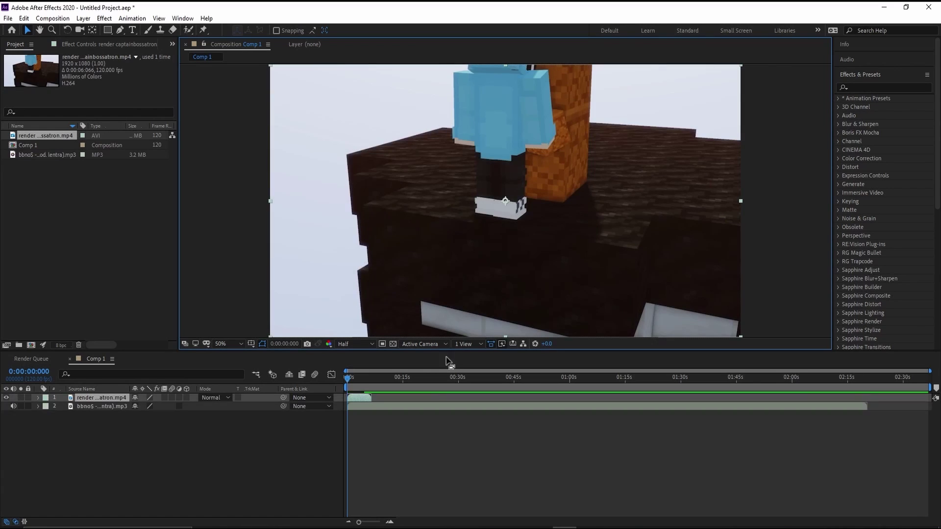
left_click_drag(352, 398, 381, 398)
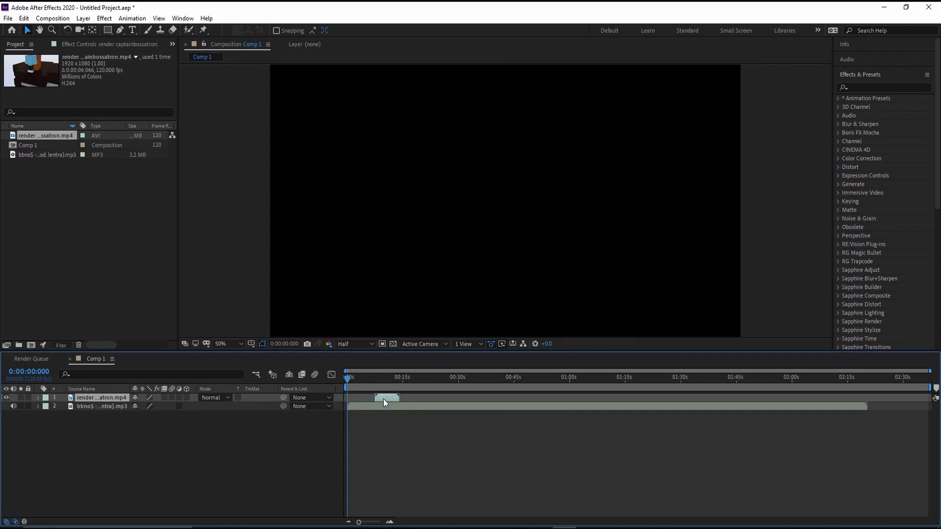
left_click(391, 523)
left_click(391, 523)
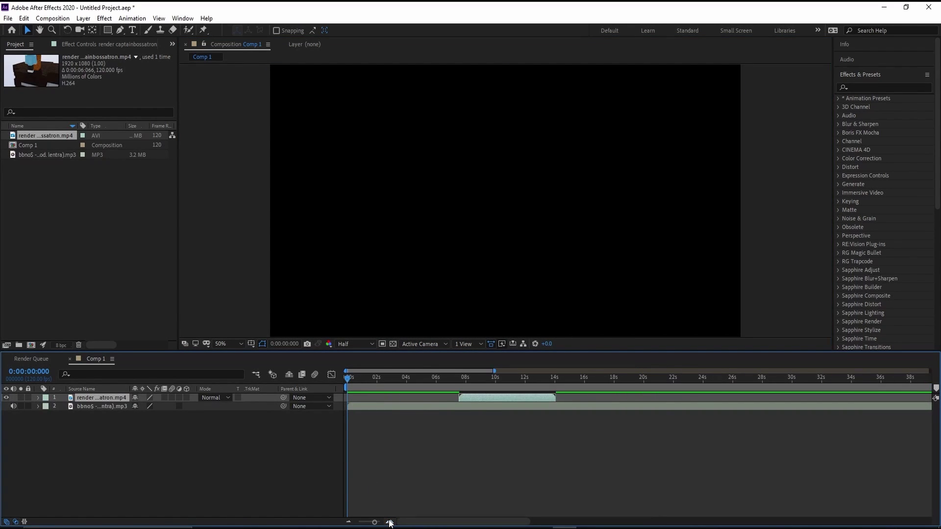
left_click(348, 522)
Try several preview resolutions for the composition, ending with Full, and zoom the viewer in and out
left_click(355, 344)
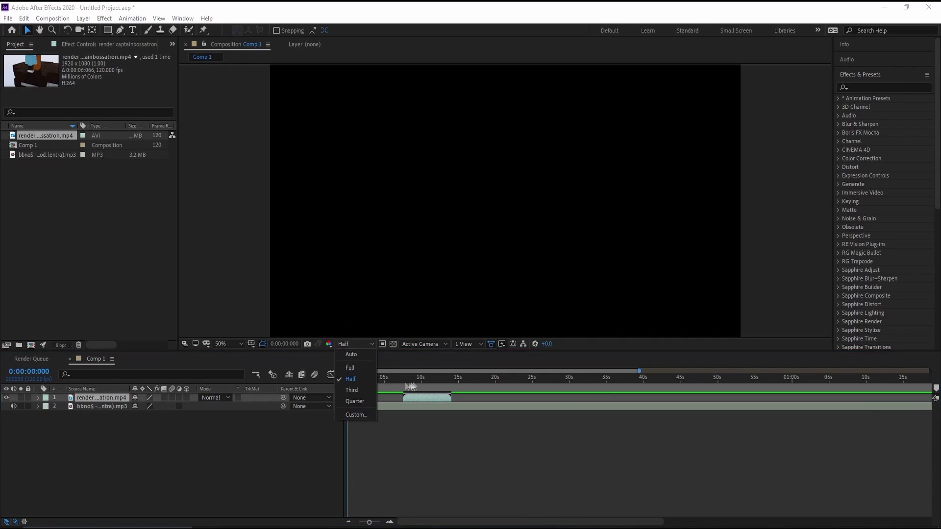
left_click(355, 401)
left_click(356, 344)
left_click(350, 379)
left_click(363, 344)
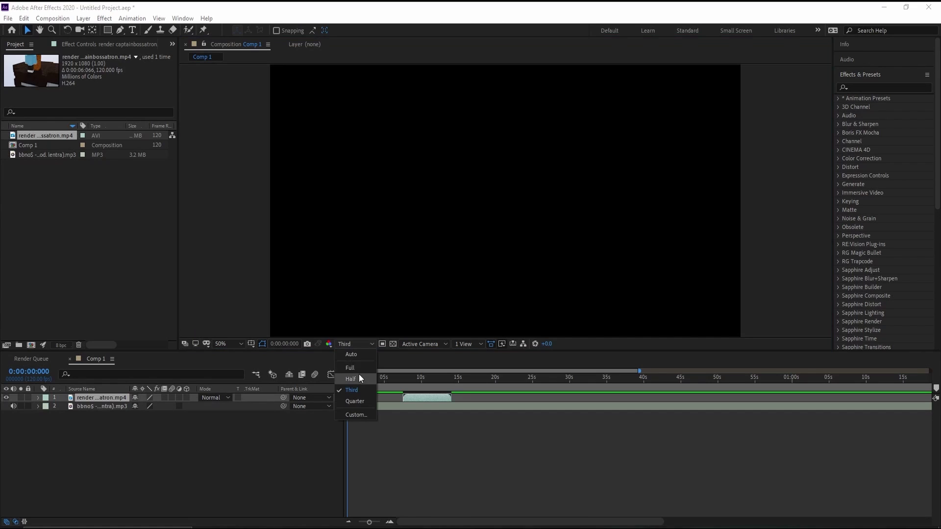
left_click(351, 354)
left_click(356, 344)
left_click(350, 367)
left_click(228, 344)
key("period")
key("period")
Compare the Full and Third preview resolutions and set the composition viewer to Third
left_click(342, 344)
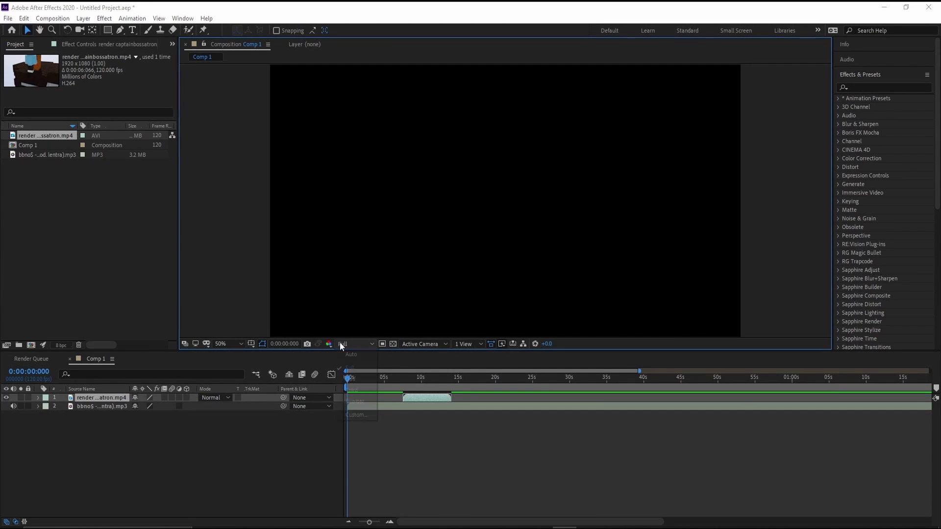
left_click(351, 390)
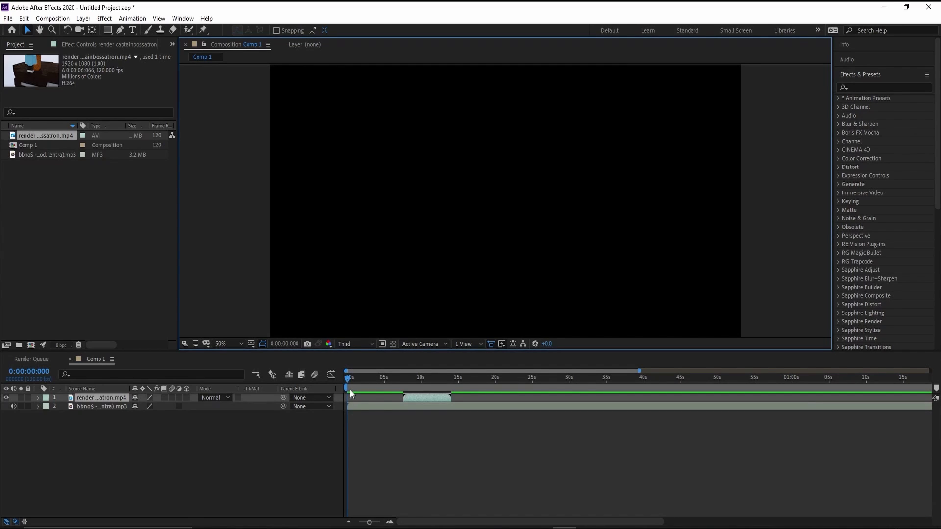
left_click(354, 343)
left_click(350, 367)
left_click(354, 344)
left_click(355, 391)
Preview the music from about 7 seconds and move the render clip to start at about 14.5 seconds
left_click_drag(398, 381, 399, 384)
key("space")
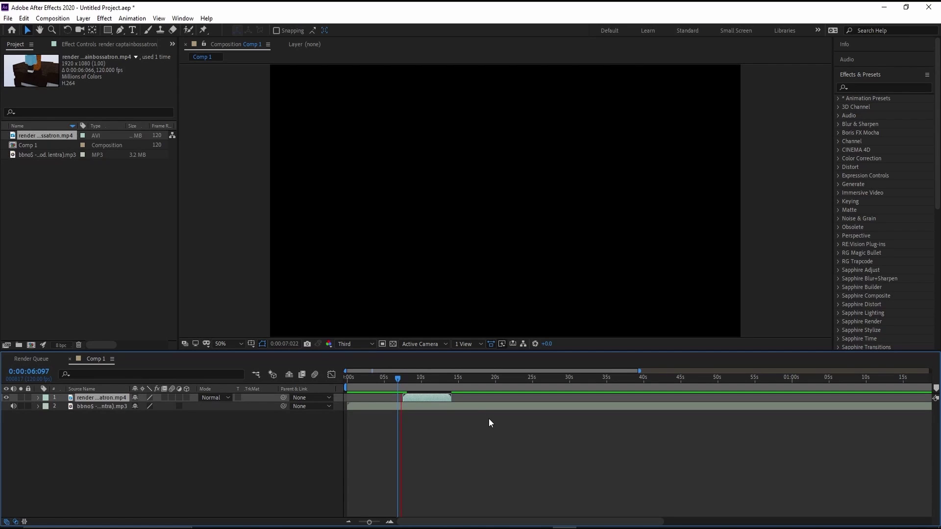
left_click_drag(429, 398, 479, 398)
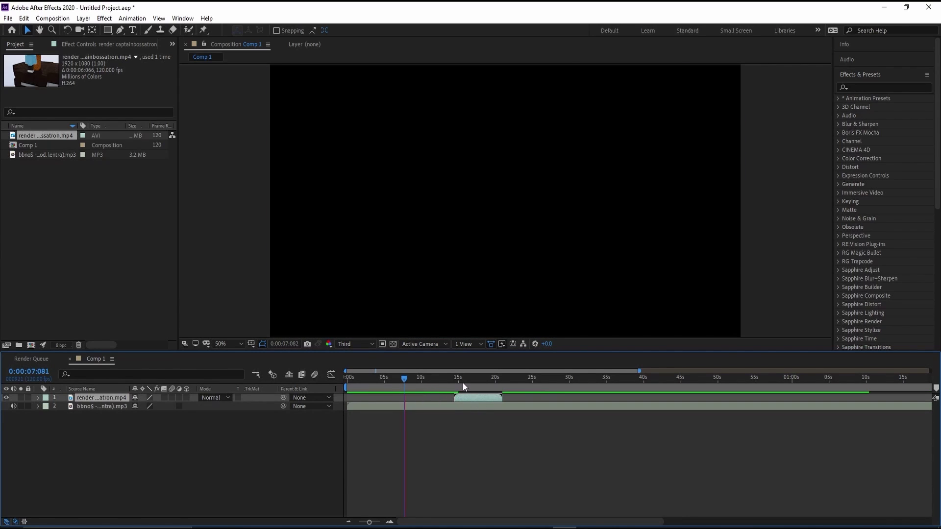
Preview the composition from just before the render clip to check its start against the beat
left_click(446, 380)
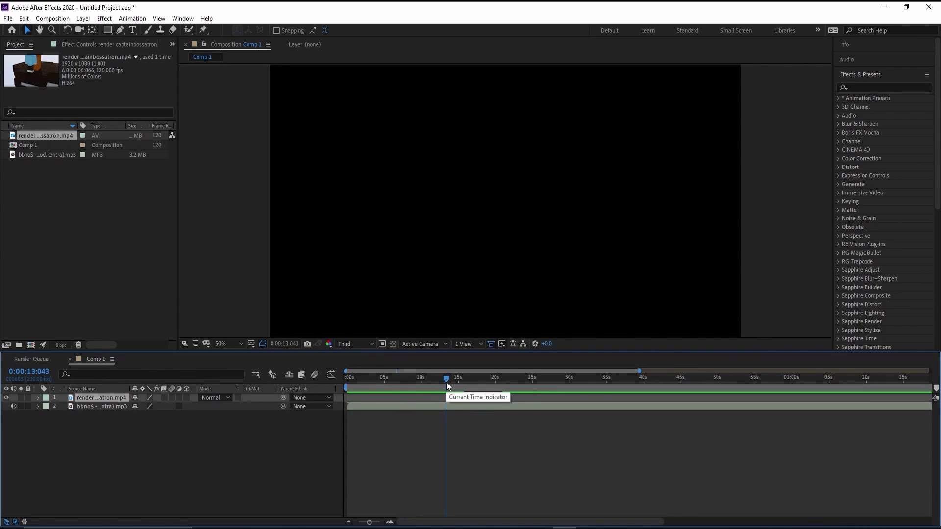
left_click_drag(446, 382, 449, 382)
key("space")
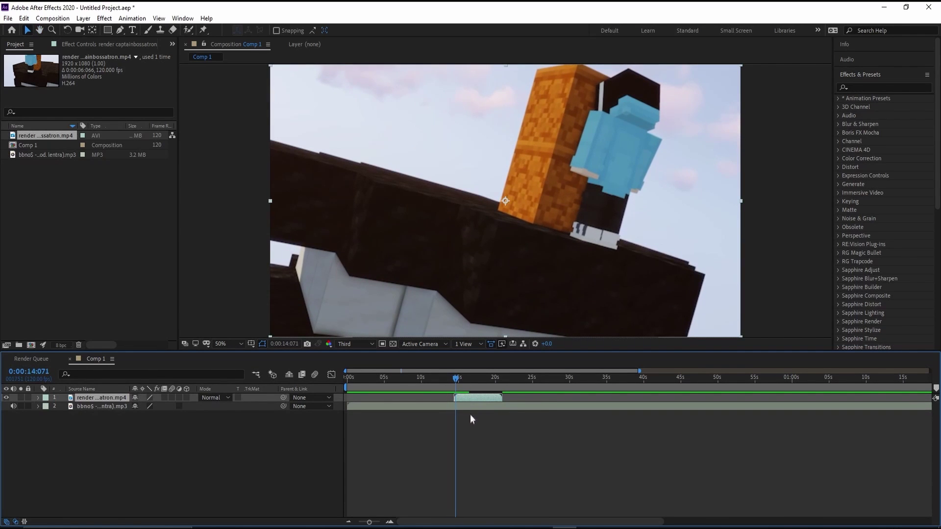
Stop the preview on the next beat at 0:00:16:058 and enable time remapping on the render clip
left_click(390, 522)
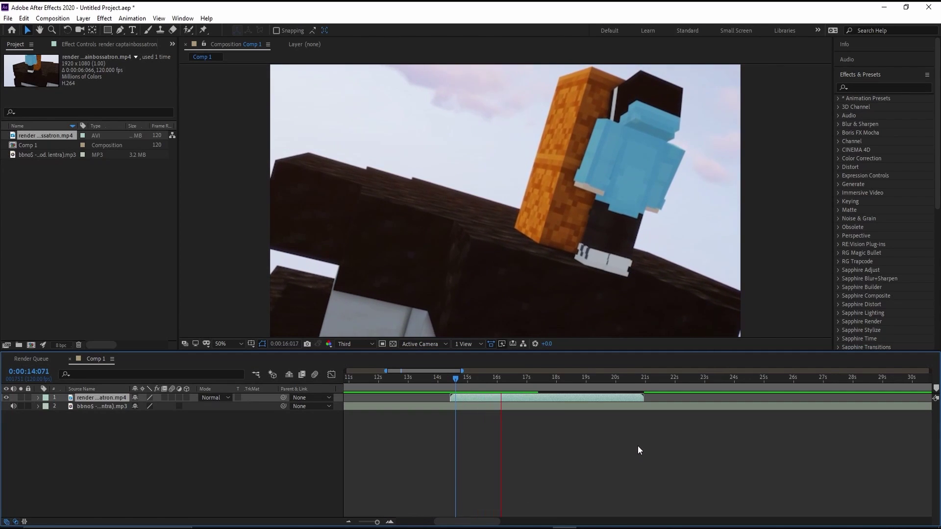
key("space")
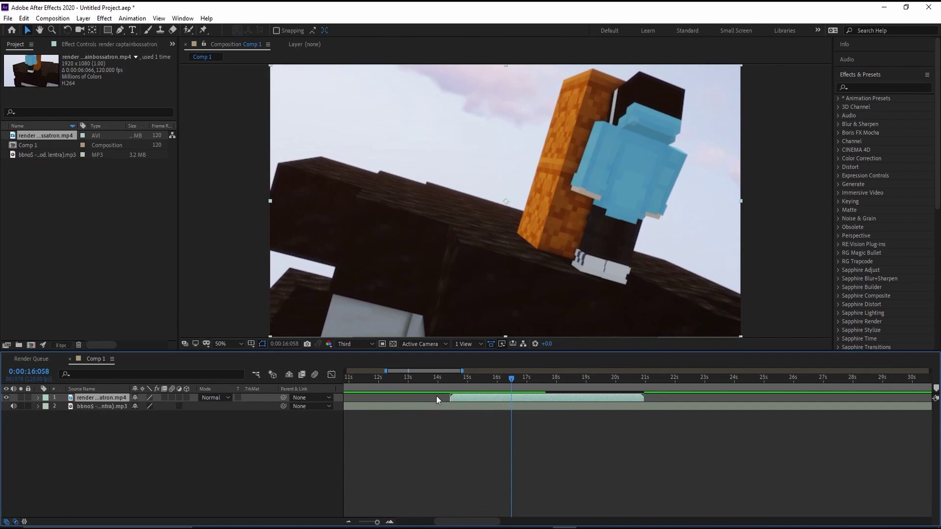
right_click(98, 398)
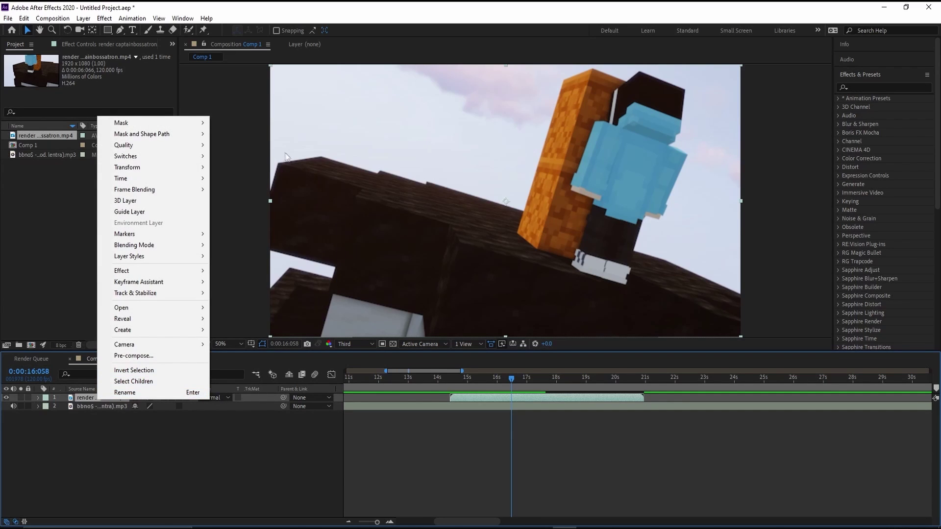
left_click(201, 466)
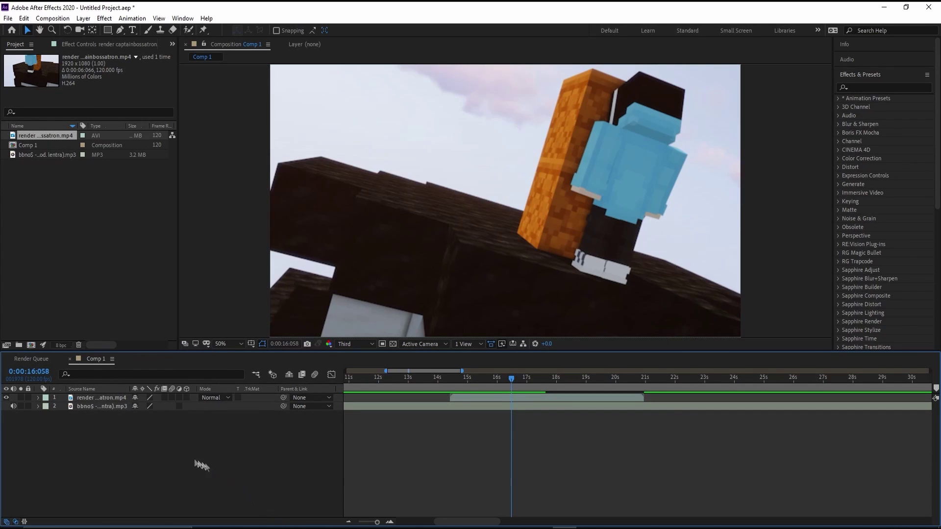
right_click(94, 397)
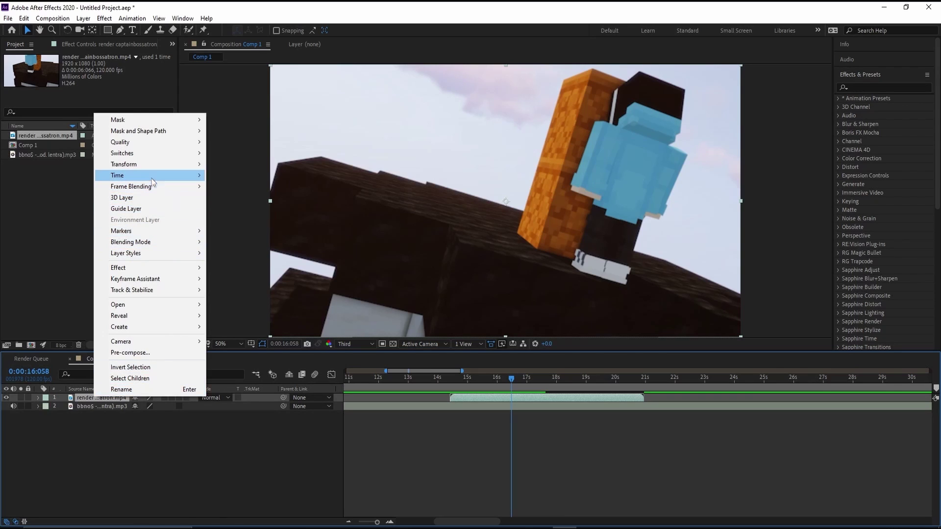
mouse_move(149, 172)
left_click(275, 178)
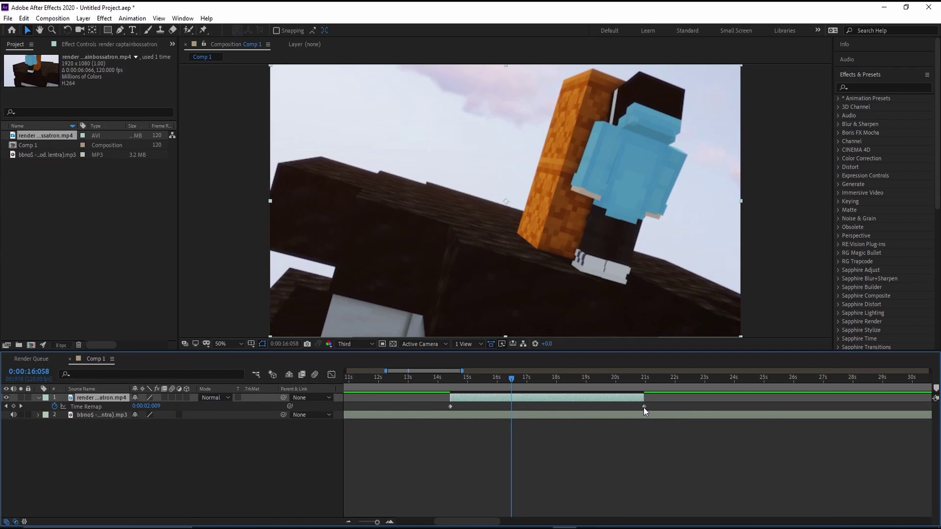
Move the render clip's end Time Remap keyframe to the beat at 0:00:16:058
left_click_drag(644, 407, 512, 405)
left_click(552, 396)
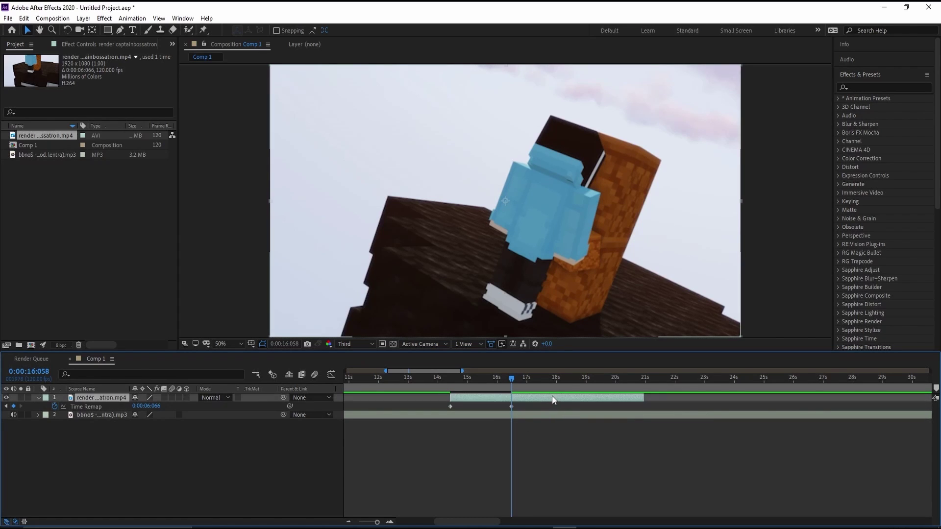
key("shift+a")
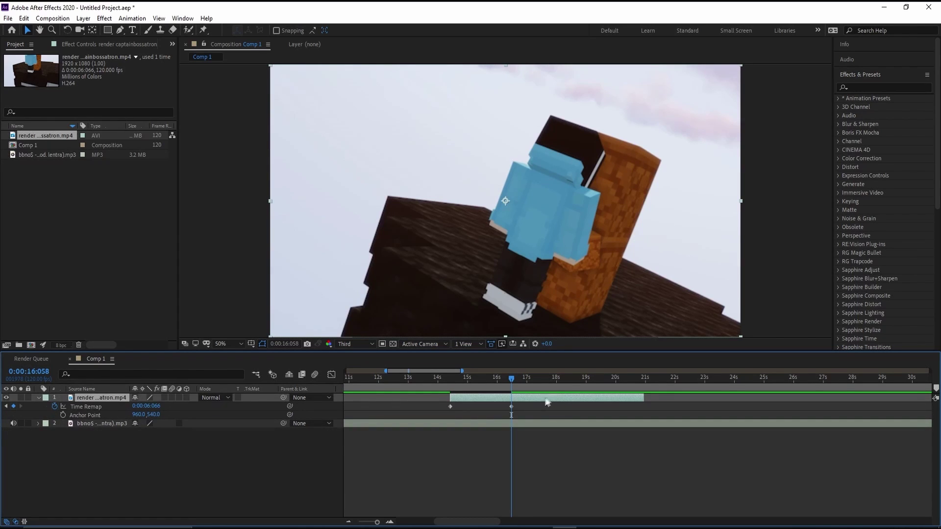
Split the render clip at the end Time Remap keyframe, 0:00:16:058, and delete the leftover part after it
left_click(622, 379)
left_click_drag(619, 382, 558, 377)
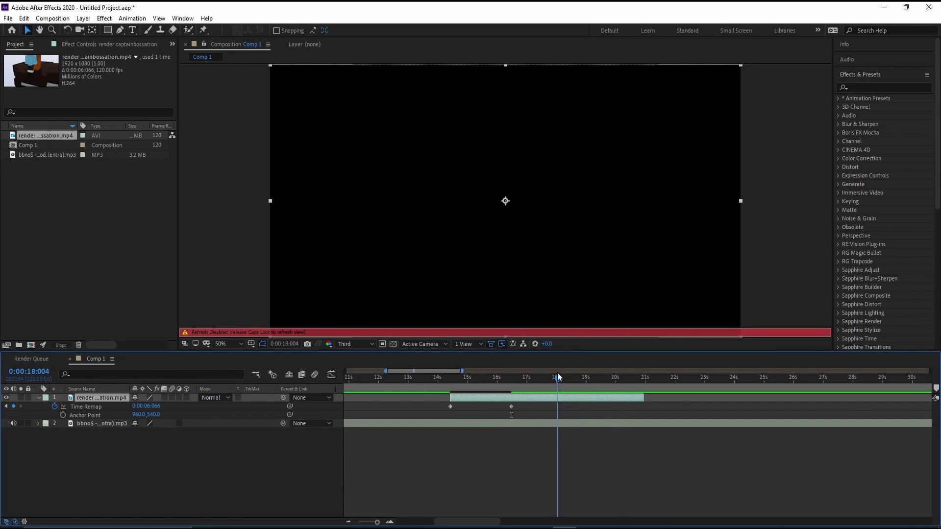
key("j")
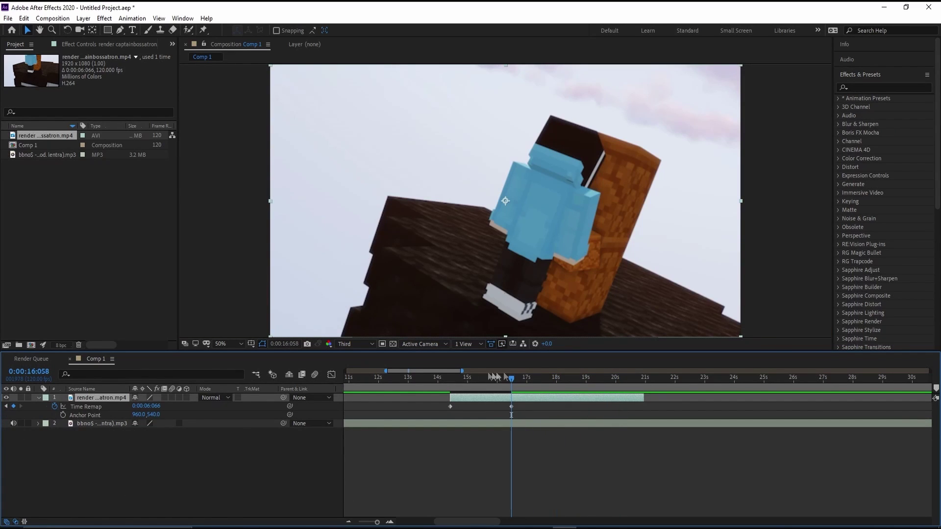
key("ctrl+shift+d")
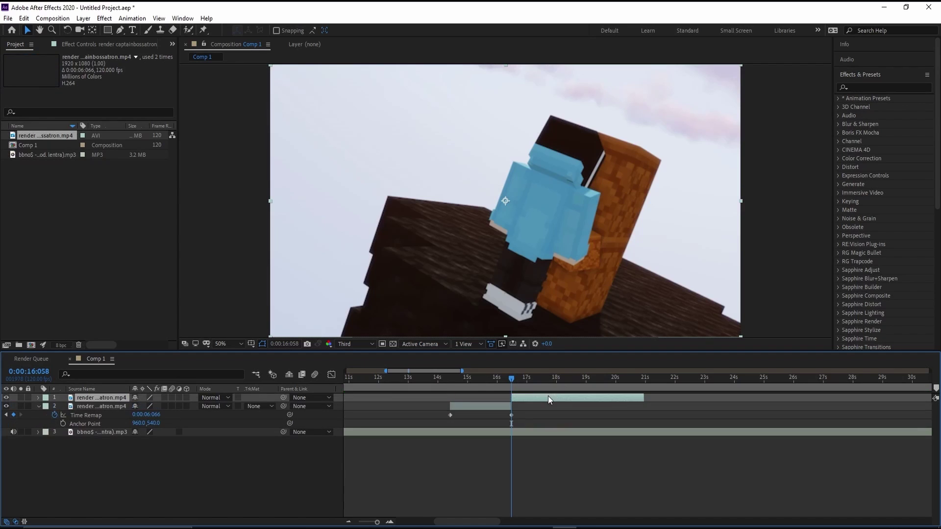
key("Delete")
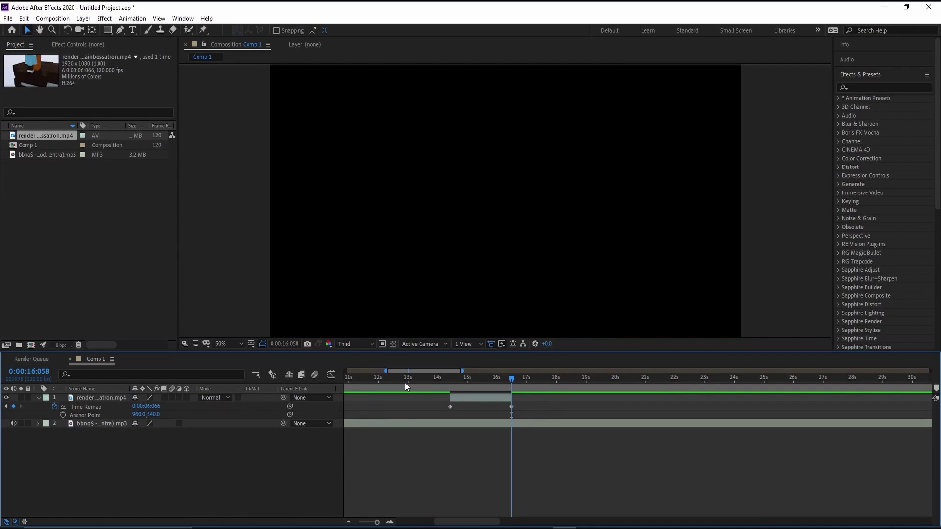
Preview the sped-up render clip from several points to check its timing against the music
left_click(447, 383)
key("space")
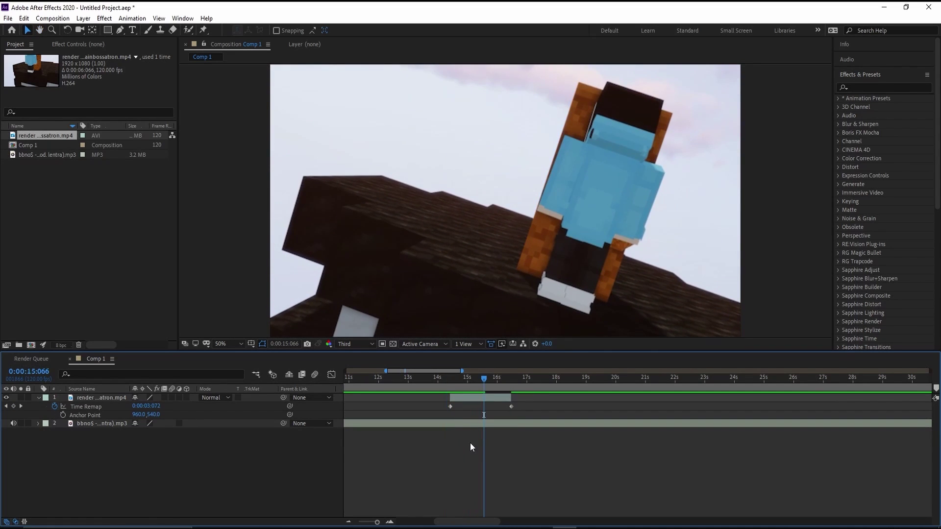
left_click(505, 377)
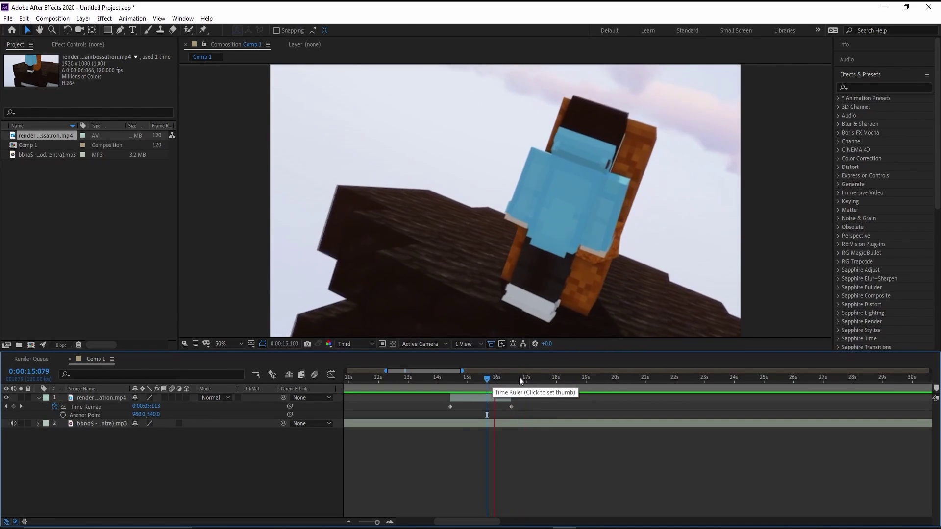
left_click(431, 377)
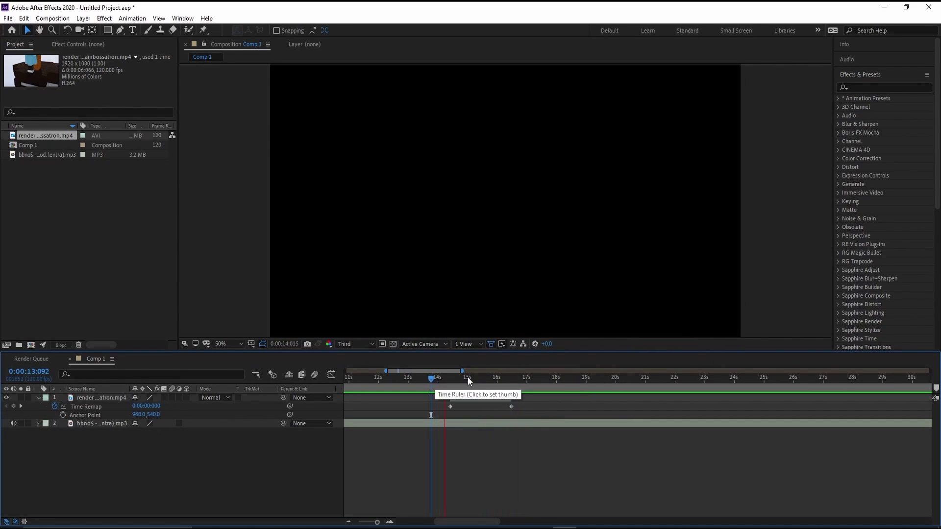
left_click(461, 377)
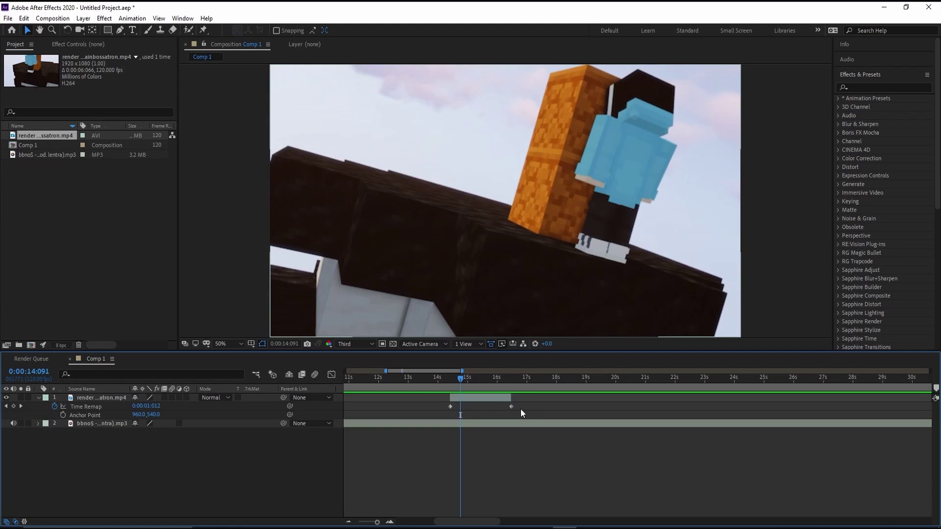
Apply Easy Ease to both Time Remap keyframes and scrub through the start of the clip to check the motion
mouse_move(519, 408)
left_mouse_down()
mouse_move(444, 405)
mouse_move(447, 413)
mouse_move(422, 414)
mouse_move(519, 403)
left_mouse_up()
left_click_drag(438, 413, 491, 394)
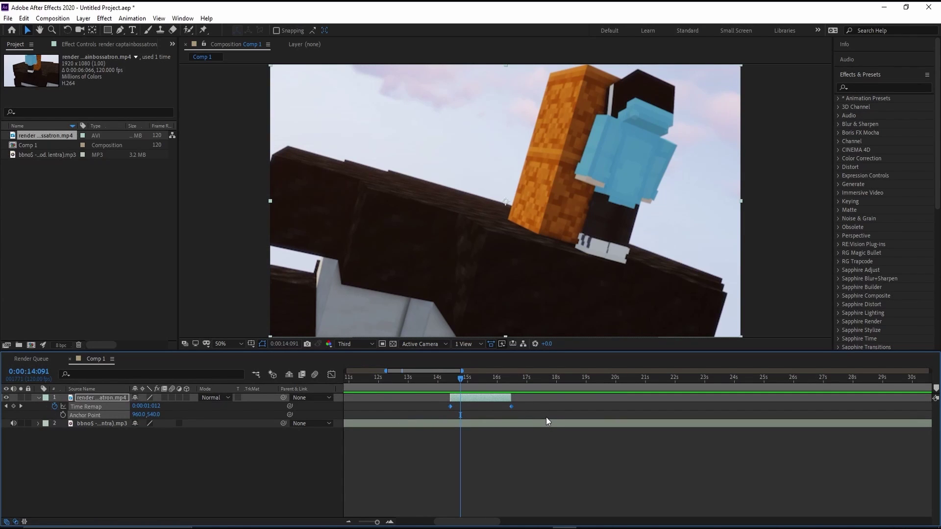
left_click_drag(443, 417, 527, 399)
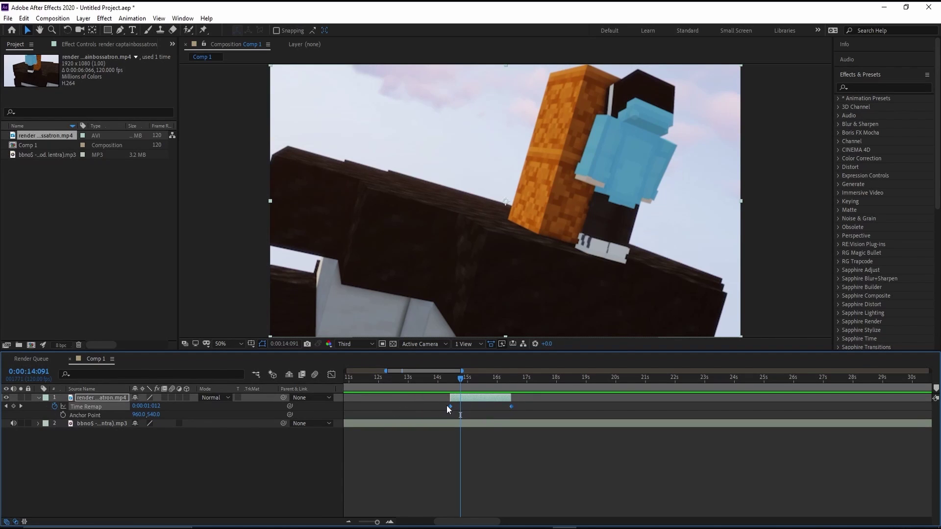
key("F9")
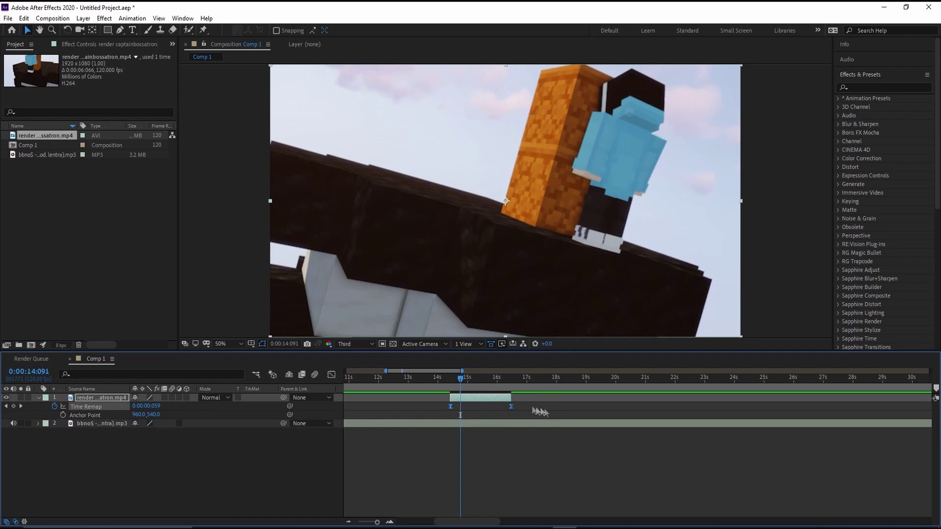
left_click(449, 384)
left_click_drag(449, 384, 477, 380)
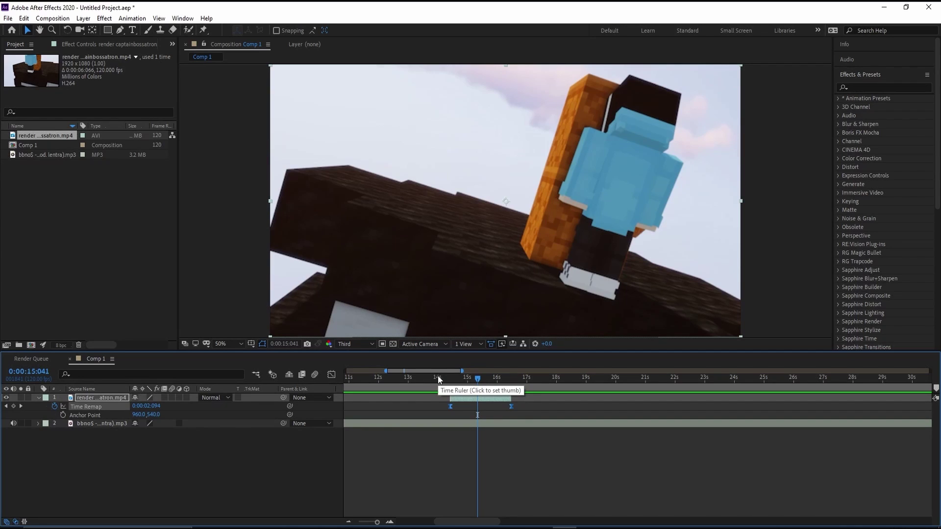
Show the Time Remap curve in the Graph Editor and make both keyframe handles nearly vertical for a fast-slow-fast curve
left_click(331, 375)
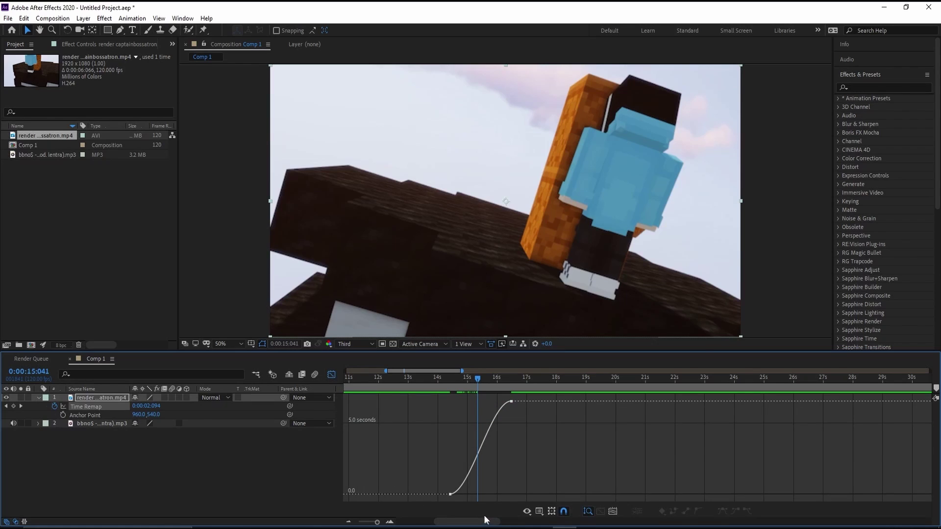
left_click(390, 521)
left_click(485, 436)
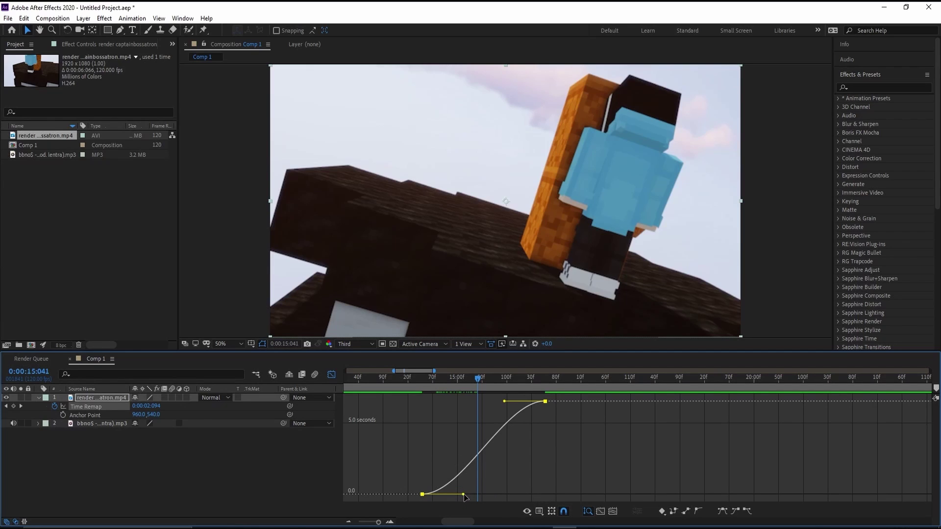
left_click(488, 498)
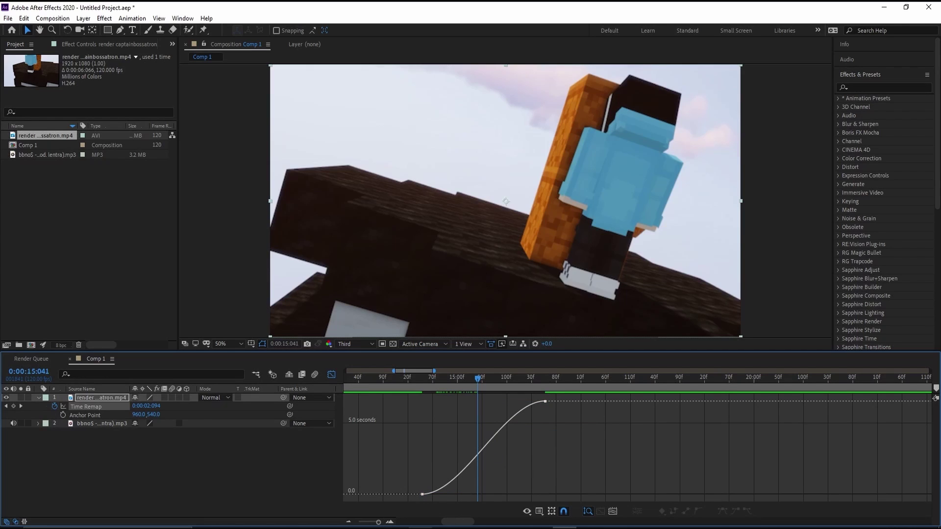
left_click(470, 455)
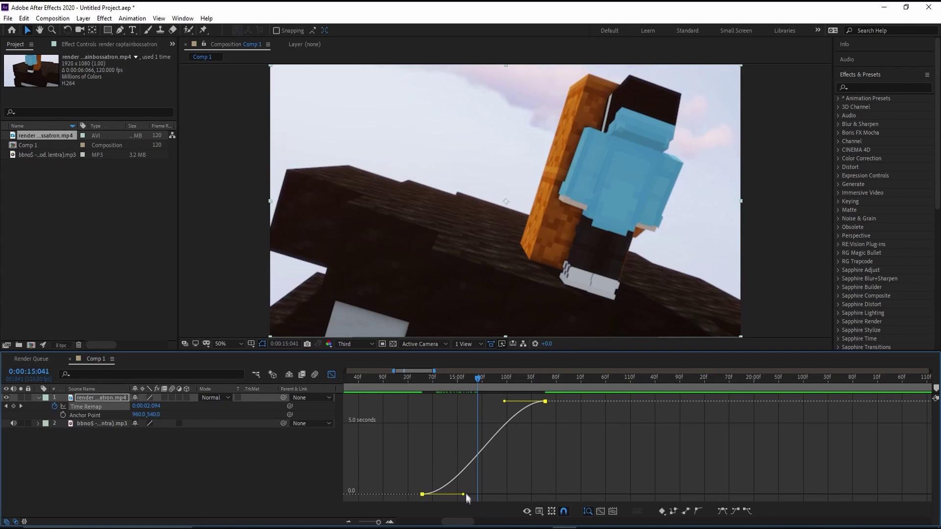
left_click_drag(461, 494, 387, 441)
left_click(474, 461)
left_click(429, 463)
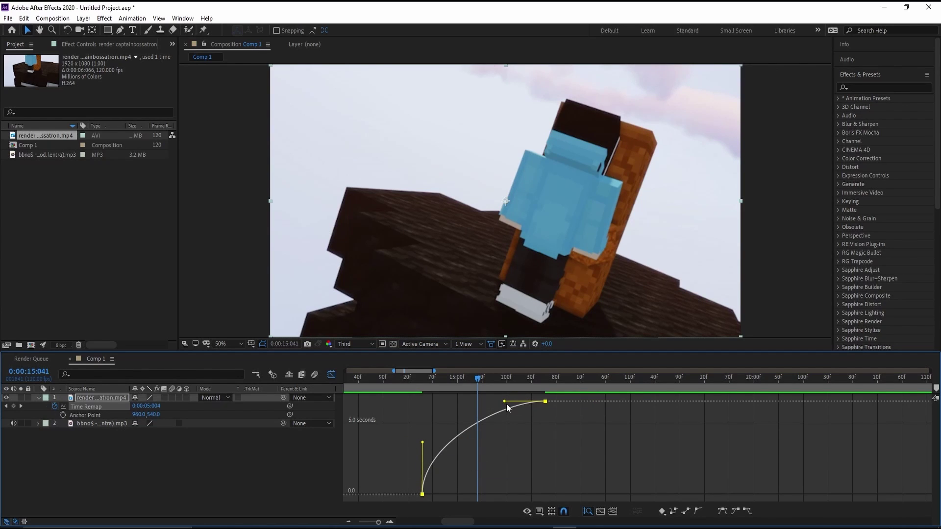
left_click_drag(505, 403, 564, 461)
left_click_drag(421, 444, 423, 433)
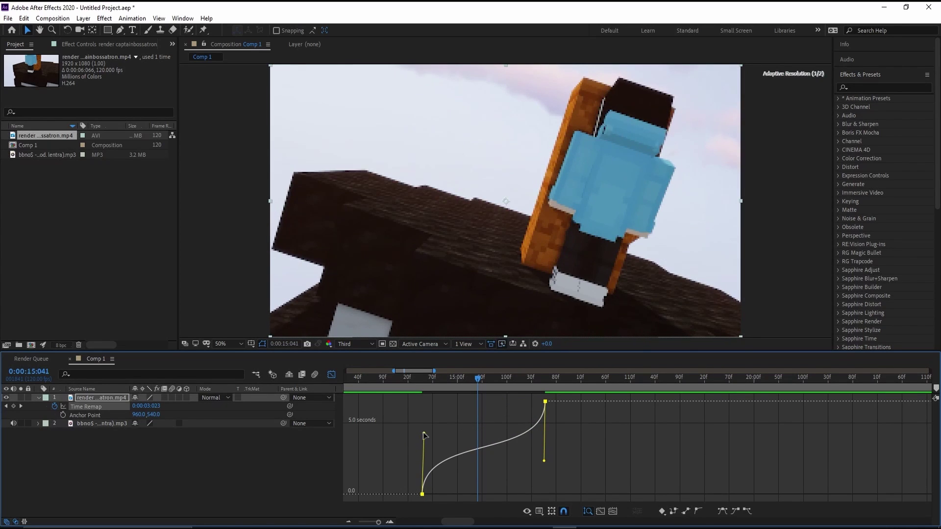
Preview the retimed clip repeatedly from just before its start to check the curve against the beats
left_click(395, 385)
key("space")
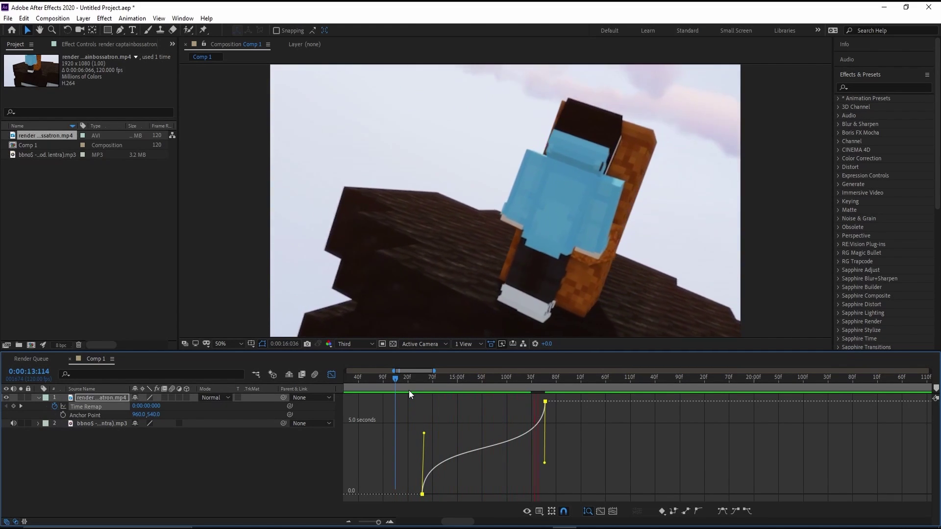
left_click(409, 390)
key("space")
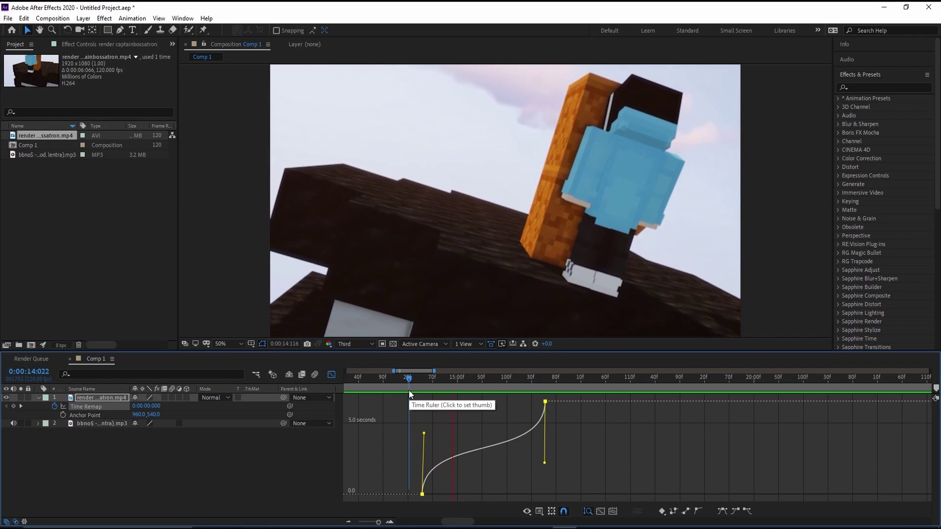
key("space")
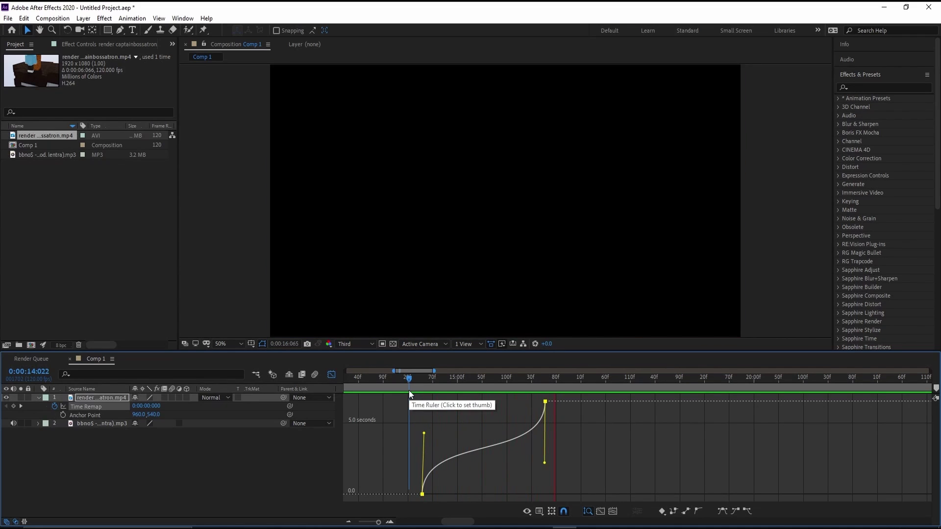
left_click(510, 383)
key("space")
key("space")
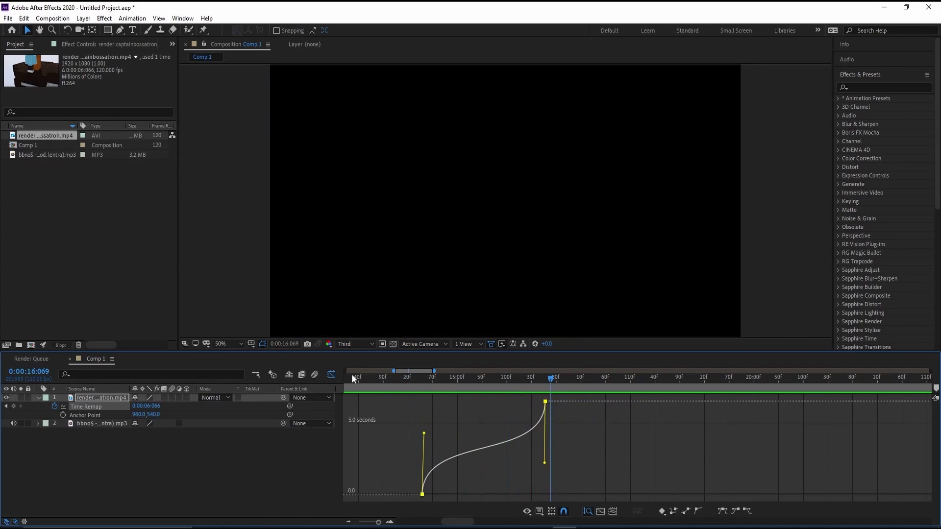
Inspect the eased Time Remap keyframes in the layer view and Graph Editor, and preview again from about 13 seconds
left_click(331, 375)
left_click(6, 406)
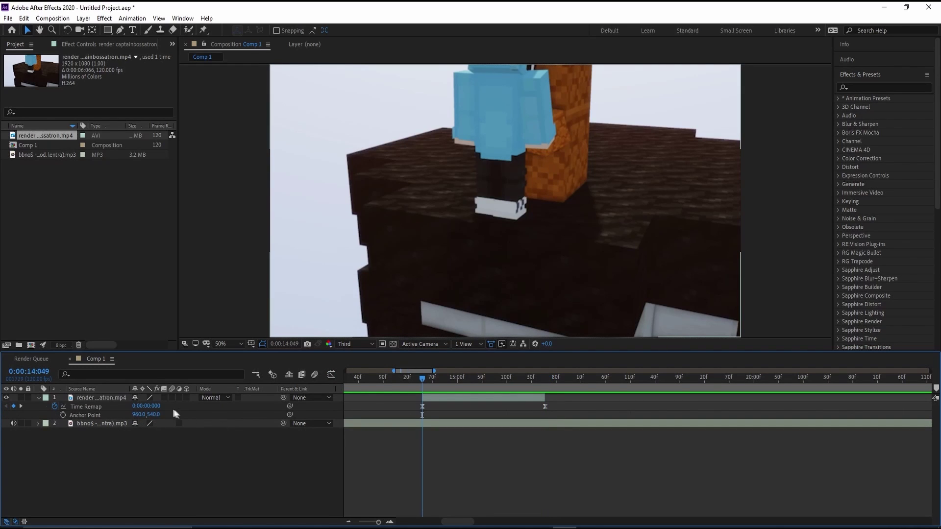
scroll(304, 431, "left", 2)
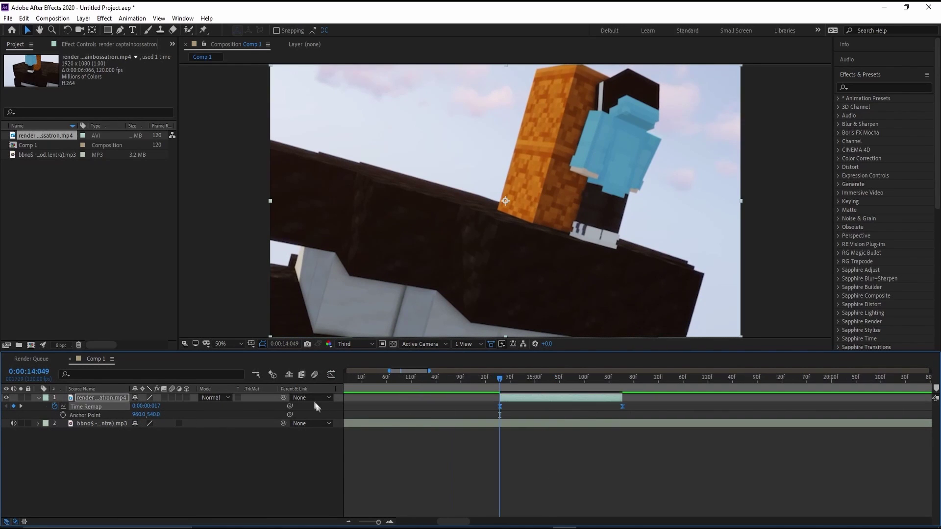
left_click(331, 375)
left_click(619, 416)
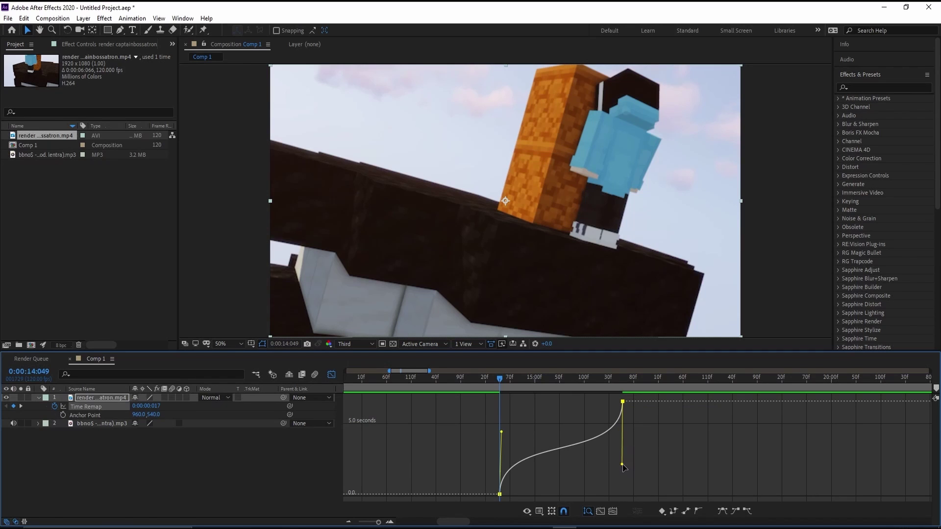
left_click(671, 483)
key("space")
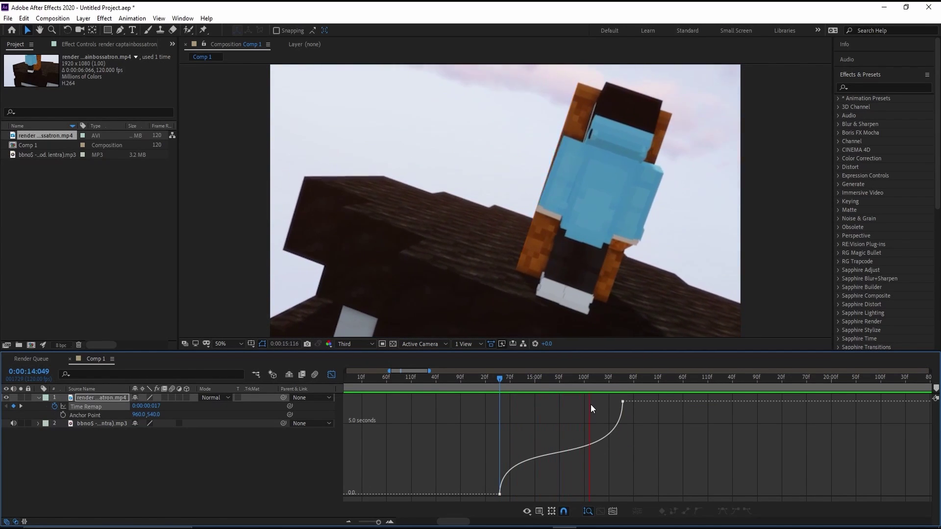
left_click(435, 380)
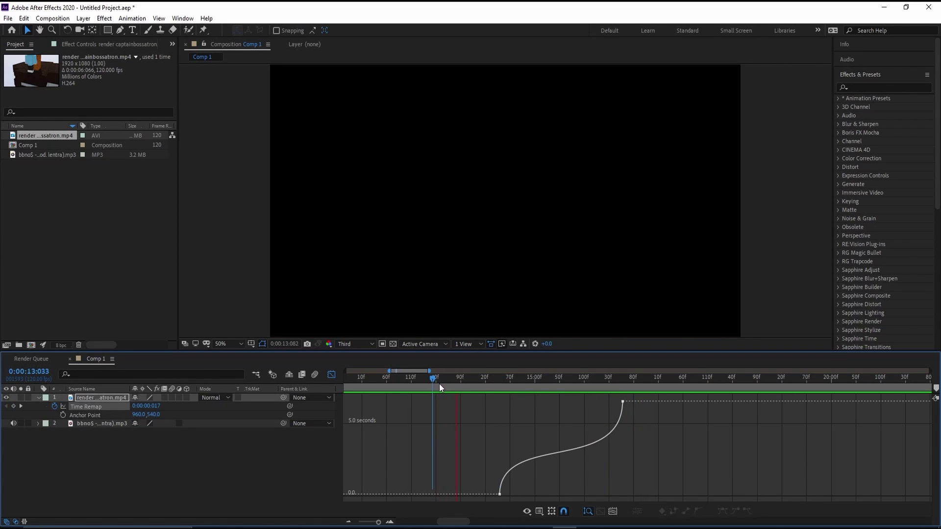
Preview the retimed clip from several points along its Time Remap curve, then return to the layer view
left_click(489, 379)
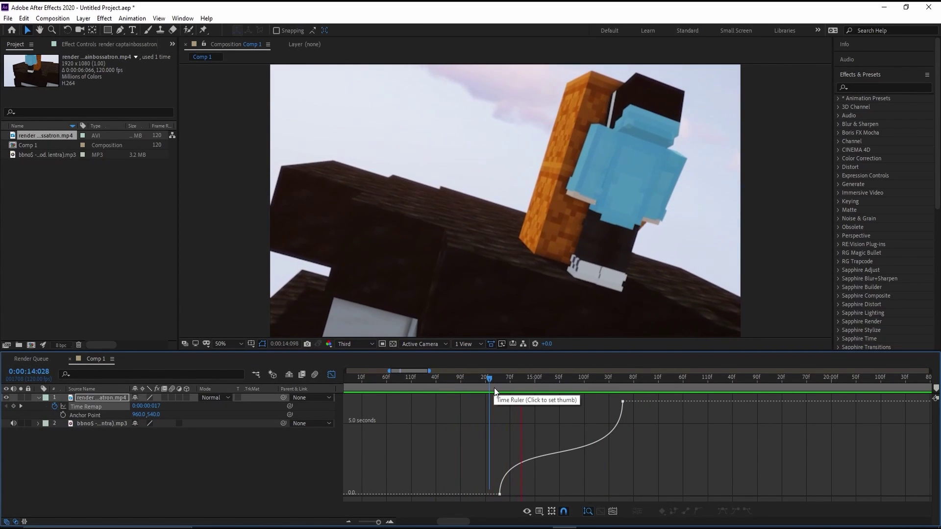
left_click_drag(583, 386, 568, 386)
key("space")
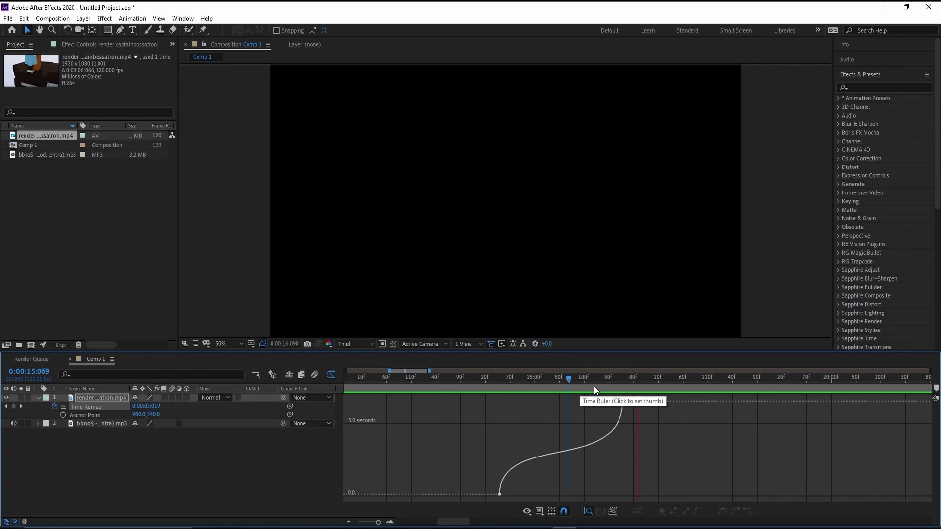
left_click(332, 375)
key("space")
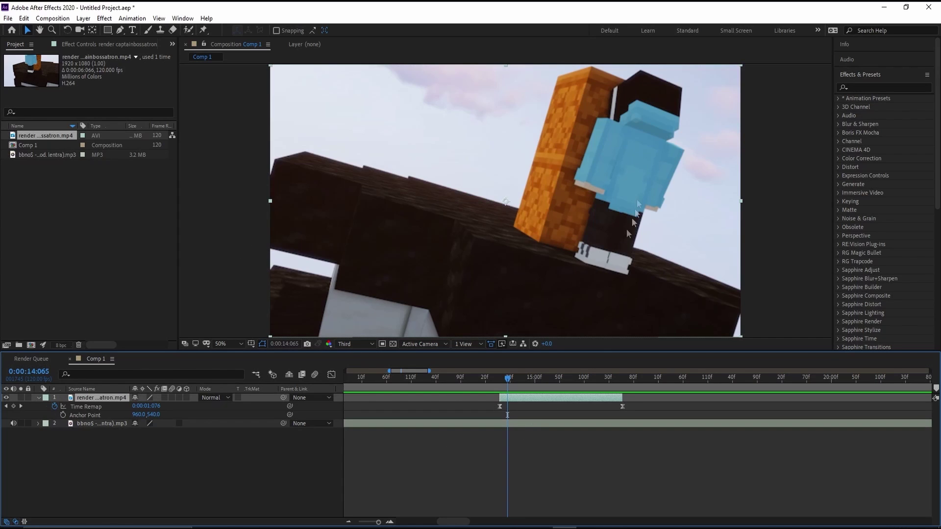
Add "render captainbossatron 1 cpd.mp4" above the render clip and align its start with the retimed clip's start
mouse_move(251, 526)
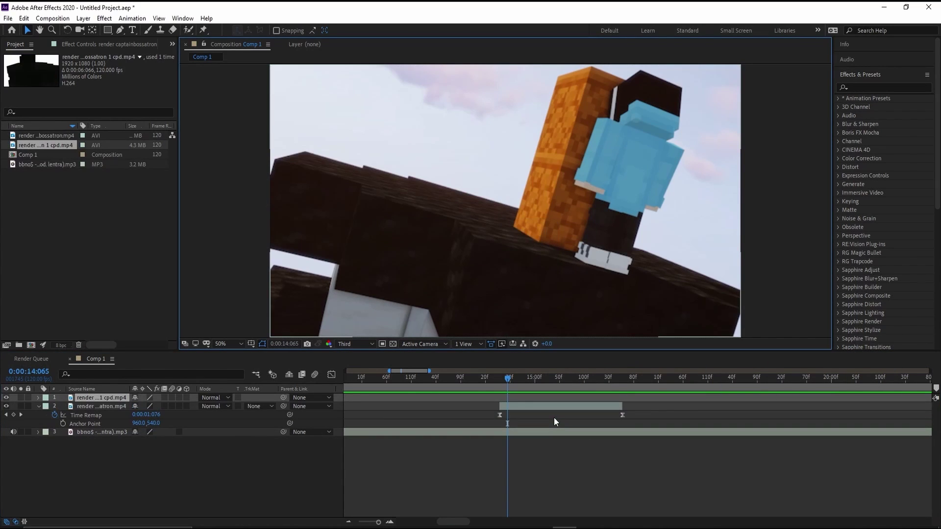
left_click(348, 522)
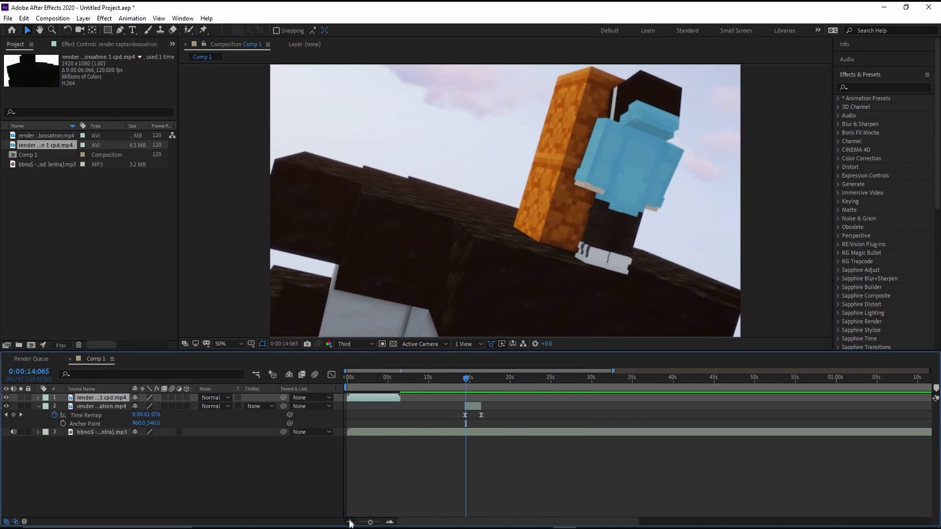
left_click_drag(363, 399, 425, 399)
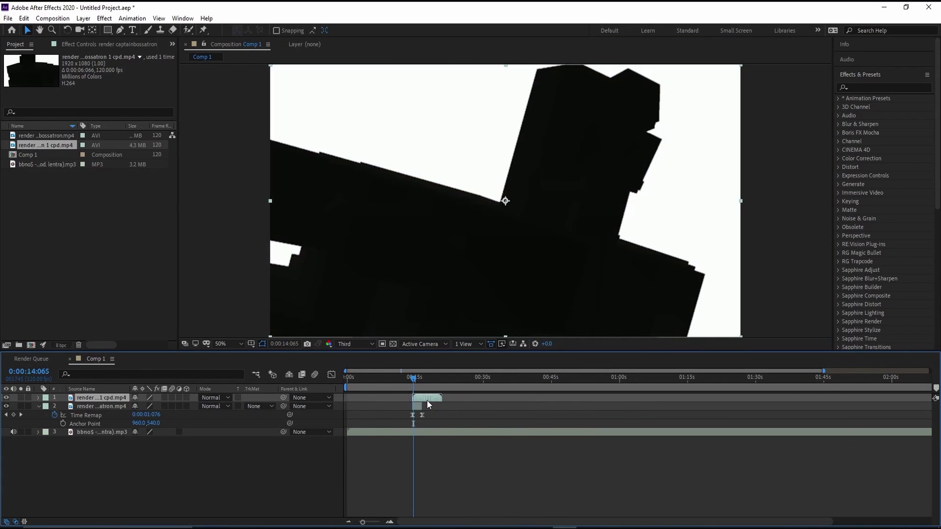
left_click(390, 522)
left_click(390, 522)
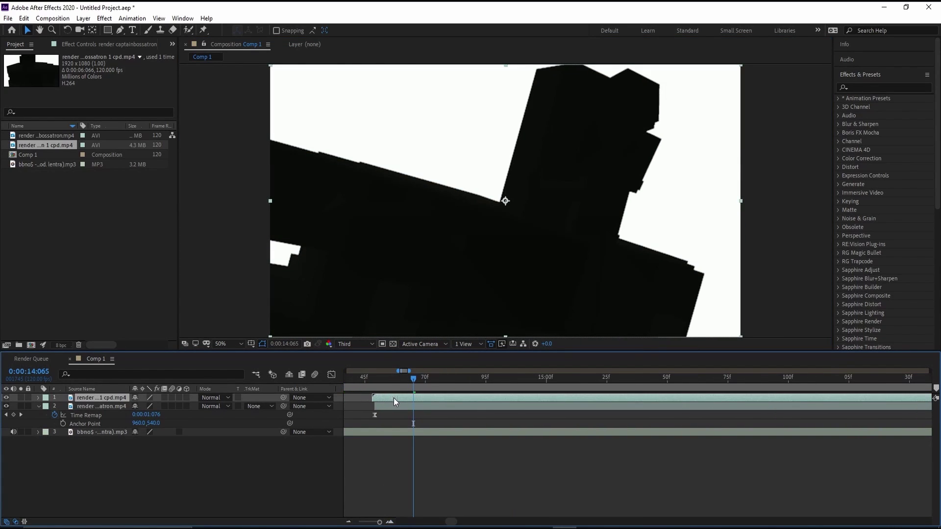
left_click(348, 522)
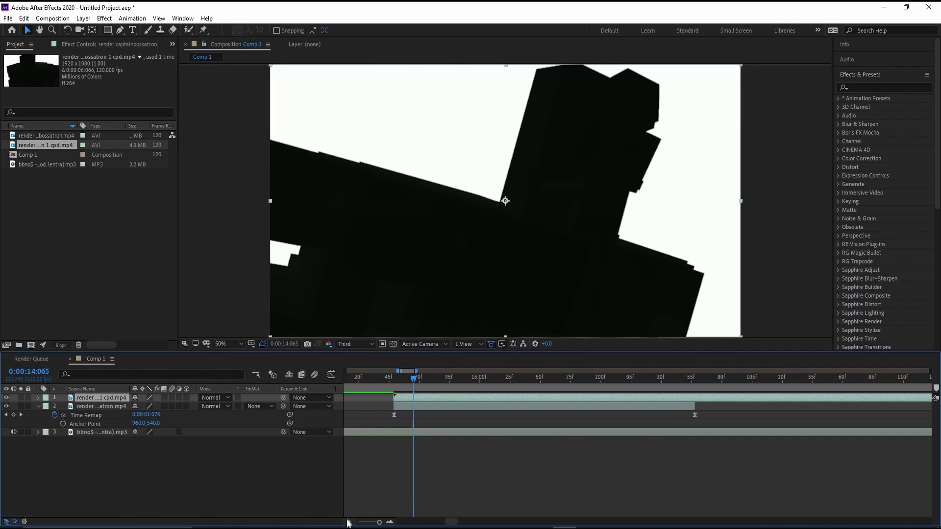
Move the playhead to the render clip's first Time Remap keyframe and copy both of its Time Remap keyframes
left_click(6, 414)
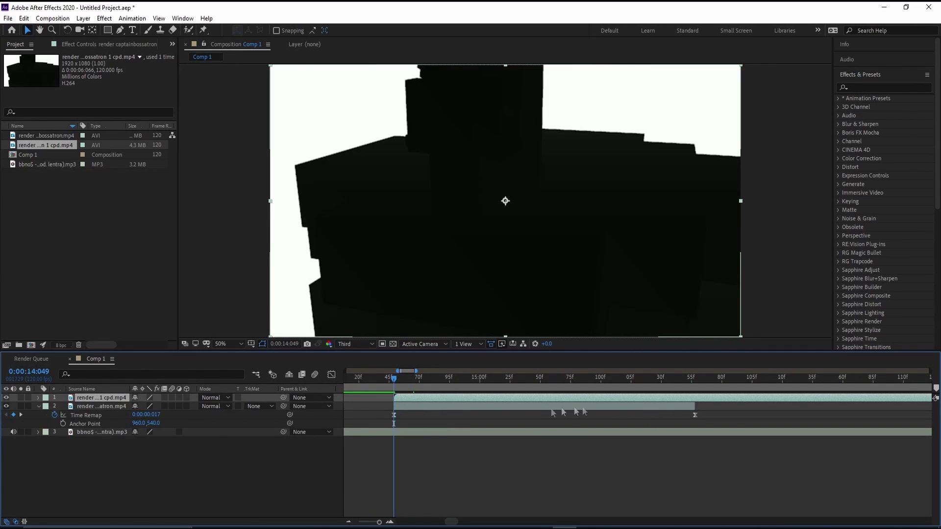
left_click_drag(724, 419, 346, 432)
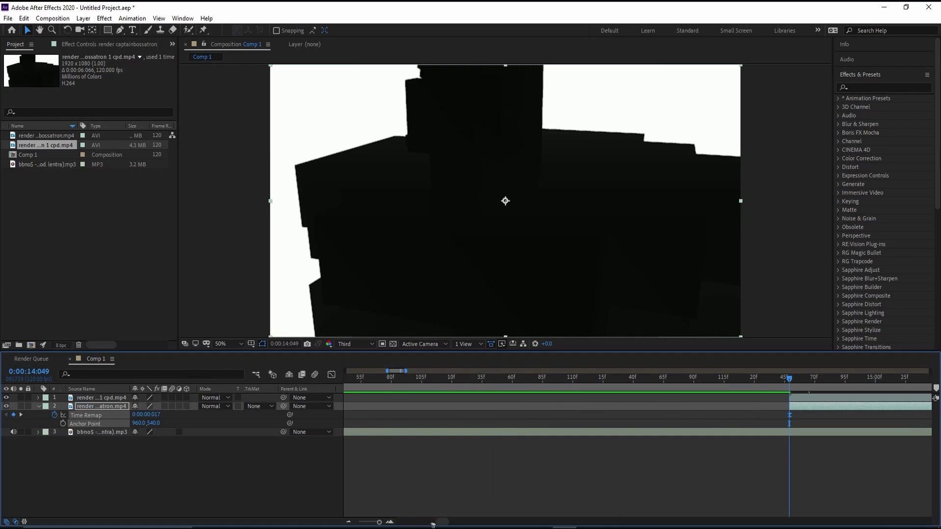
left_click_drag(446, 527, 456, 526)
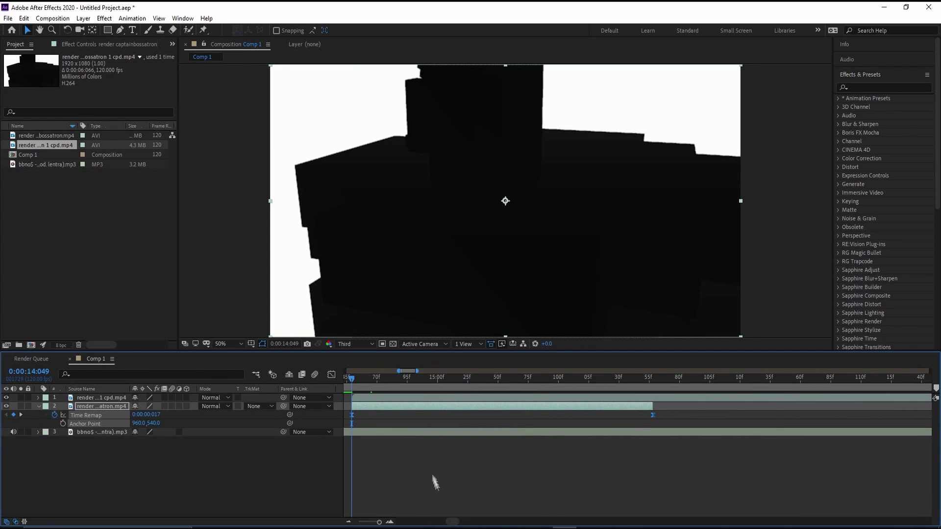
left_click(420, 397)
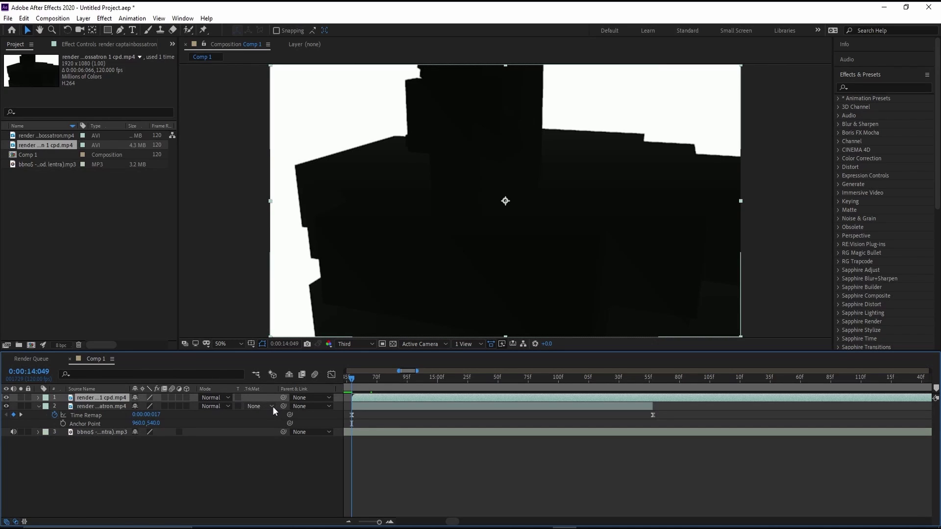
left_click_drag(668, 420, 322, 424)
left_click_drag(439, 522, 451, 522)
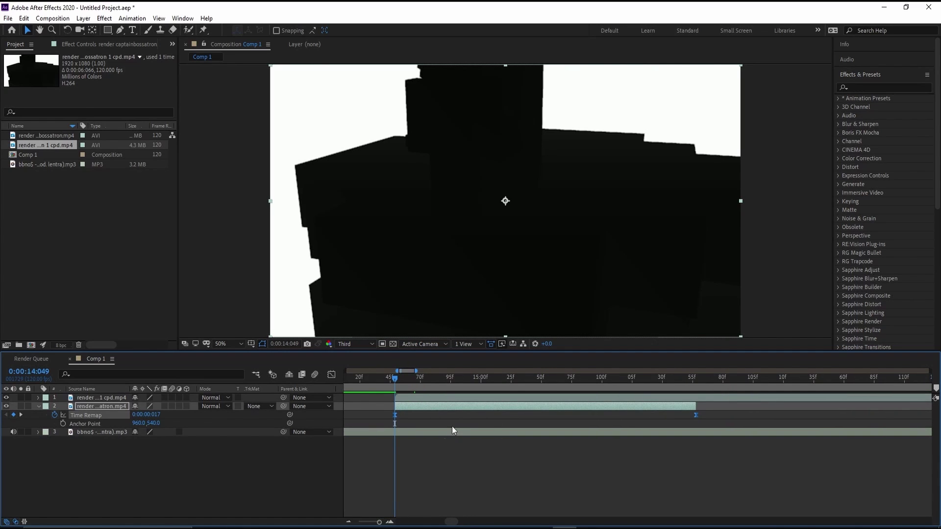
Enable time remapping on the cpd layer and paste the copied Time Remap keyframes at its start
right_click(430, 399)
mouse_move(454, 177)
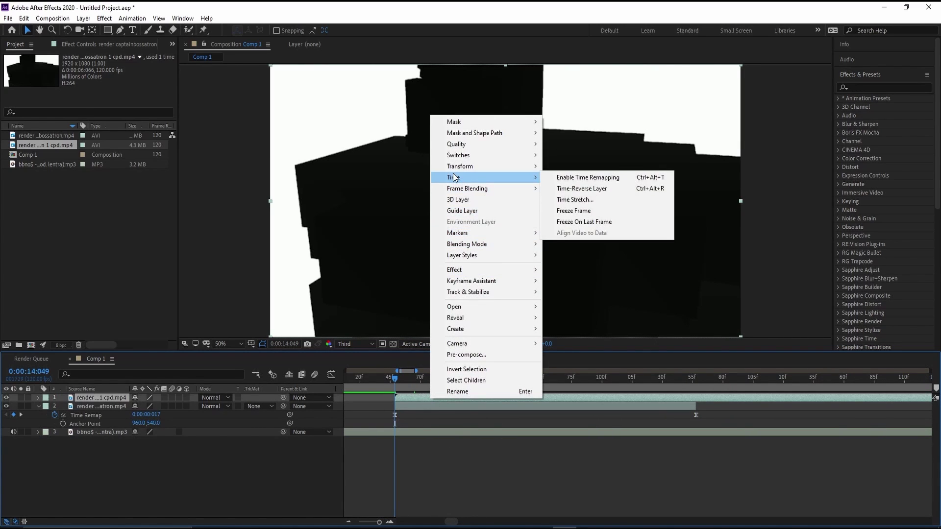
left_click(586, 178)
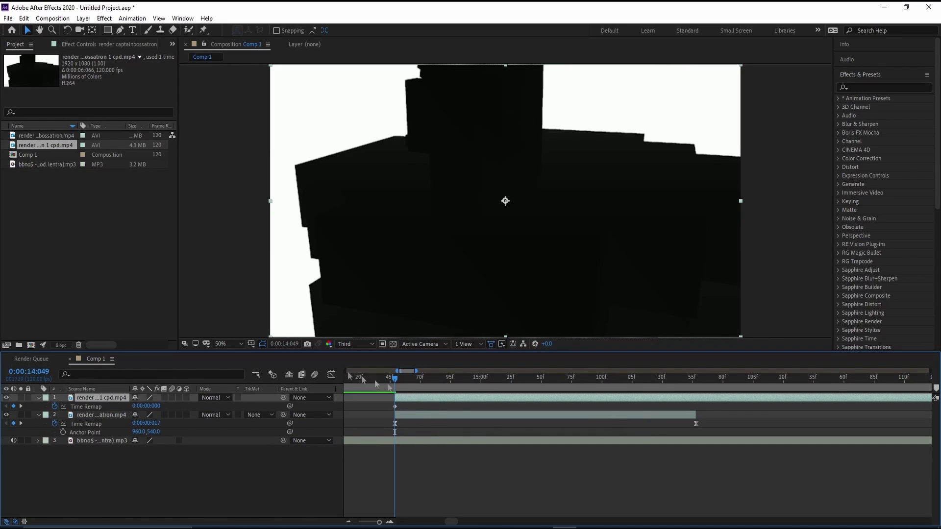
left_click(395, 406)
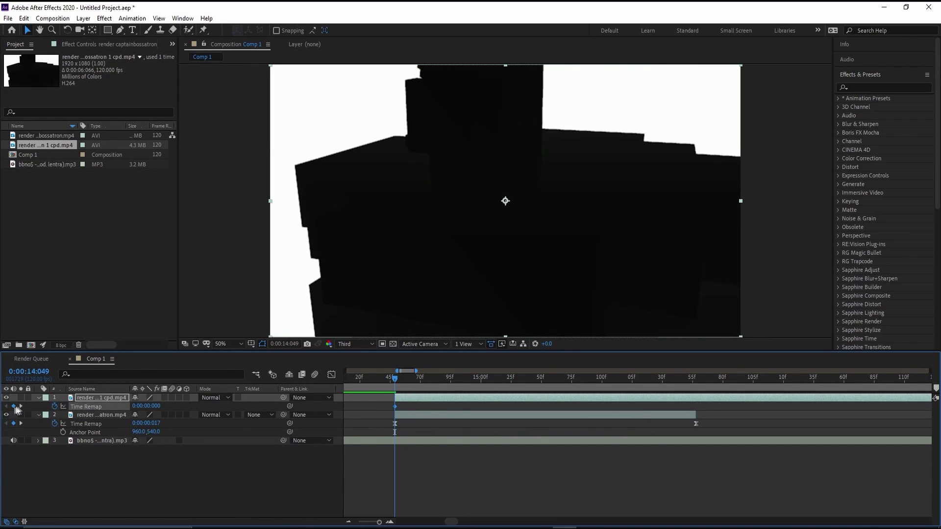
scroll(13, 411, "left", 3)
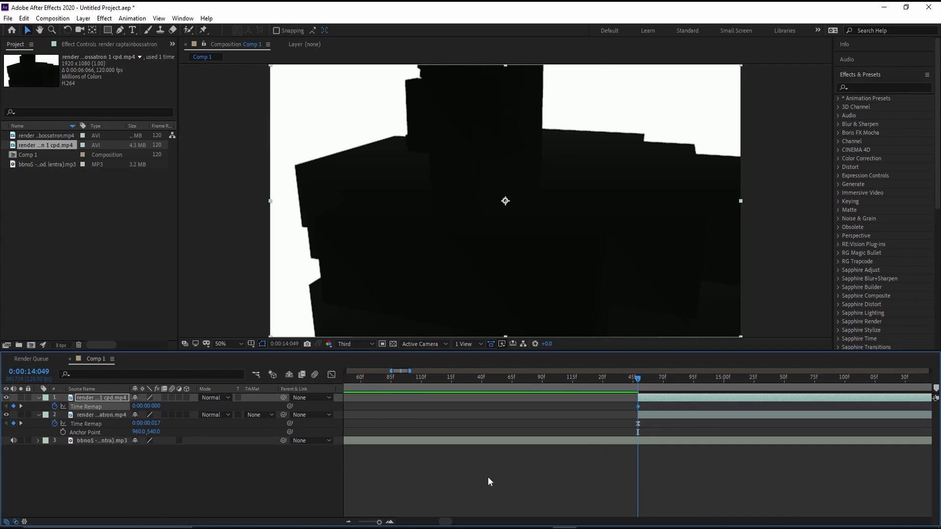
key("ctrl+v")
Split the cpd layer at the second pasted keyframe, 0:00:16:058, and delete the part after it
left_click(349, 522)
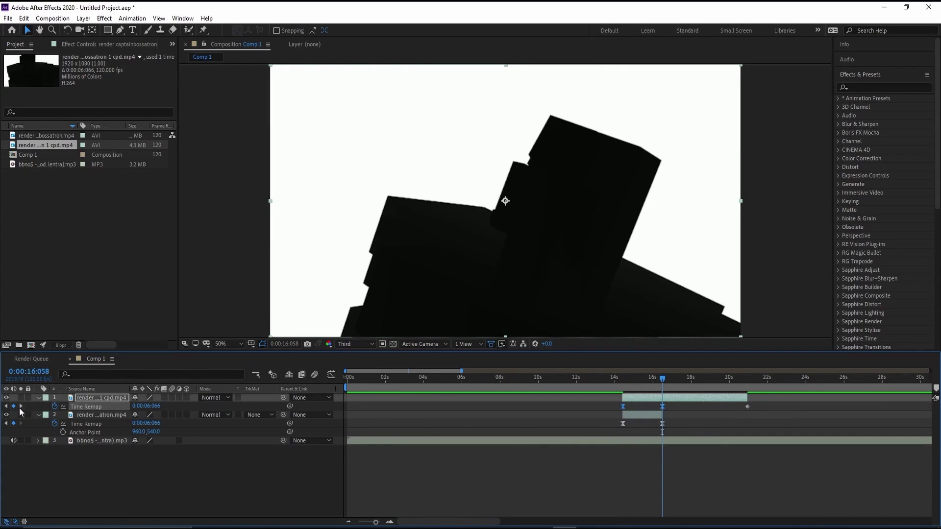
left_click(21, 407)
left_click(679, 412)
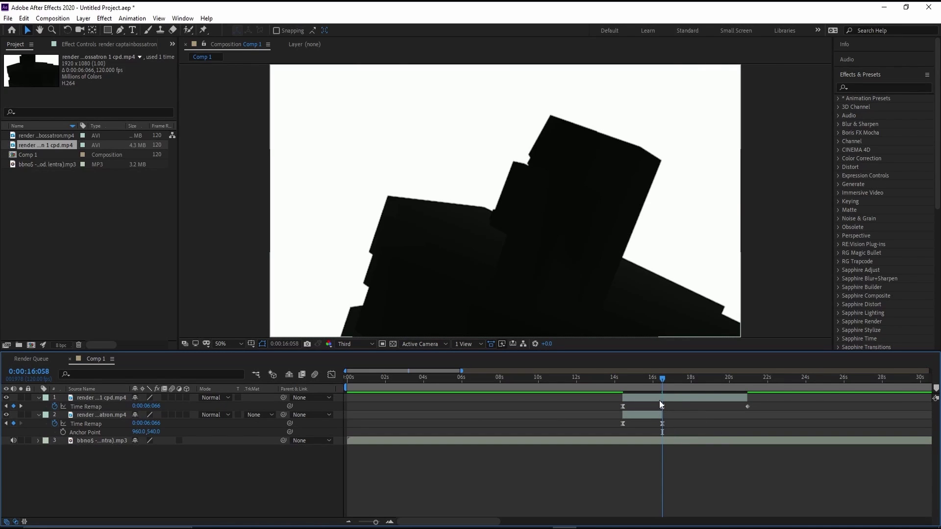
left_click(660, 400)
key("ctrl+shift+d")
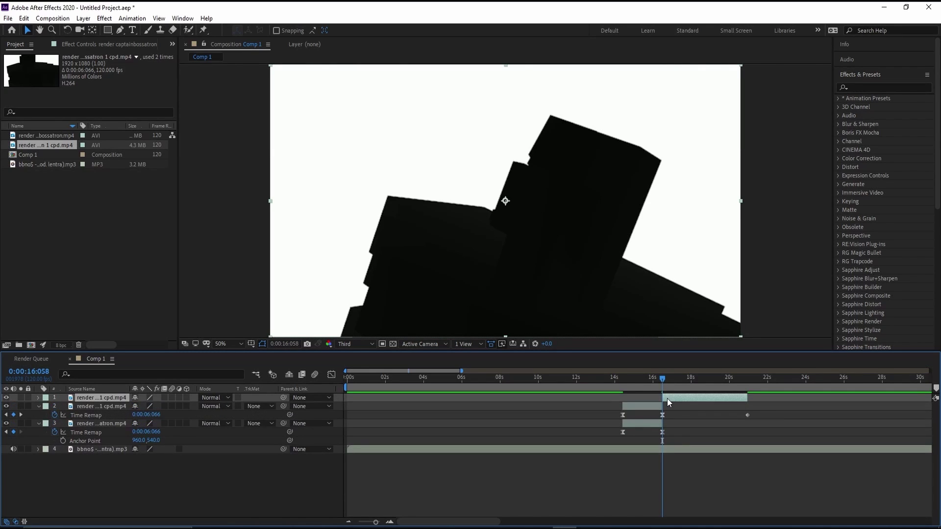
key("Delete")
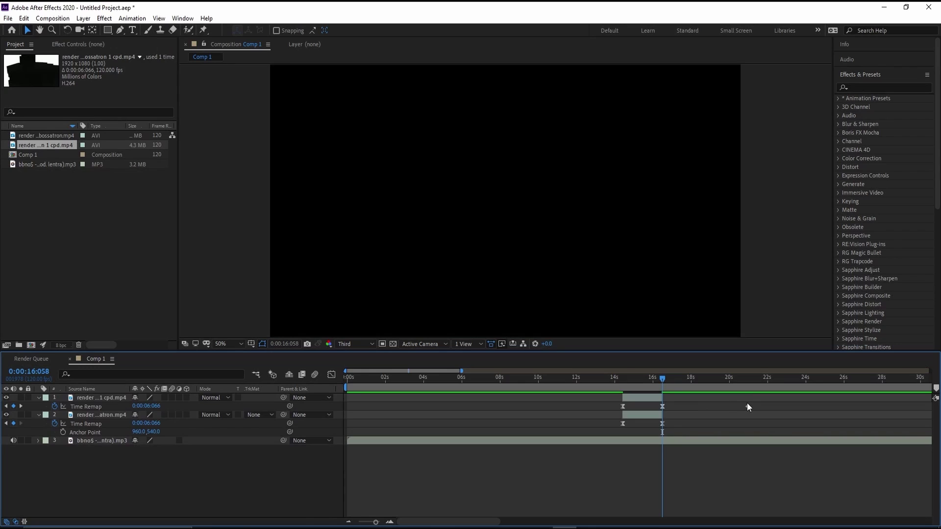
Place the playhead at 0:00:15:000, duplicate the retimed render clip layer, and collapse the original layer's properties
key("ctrl+Down")
key("=")
left_click(794, 405)
left_click(605, 386)
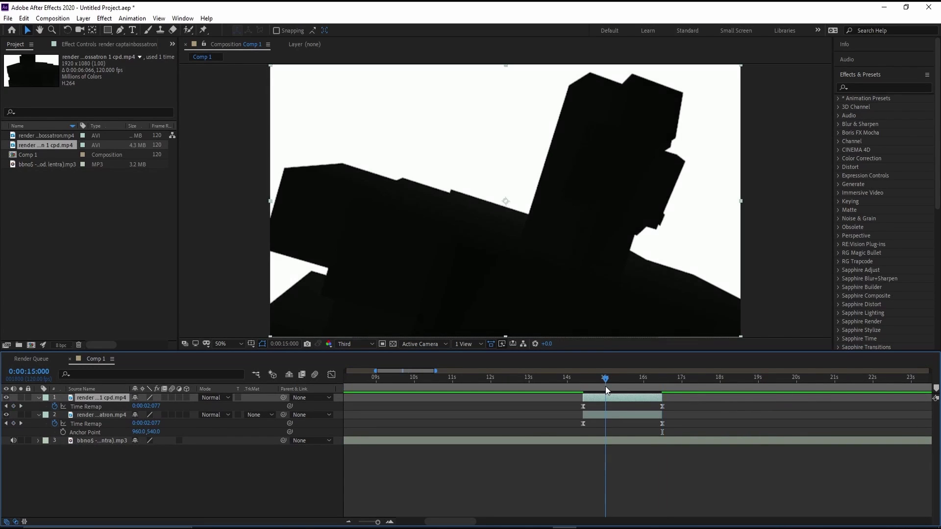
left_click(598, 416)
left_click(608, 415)
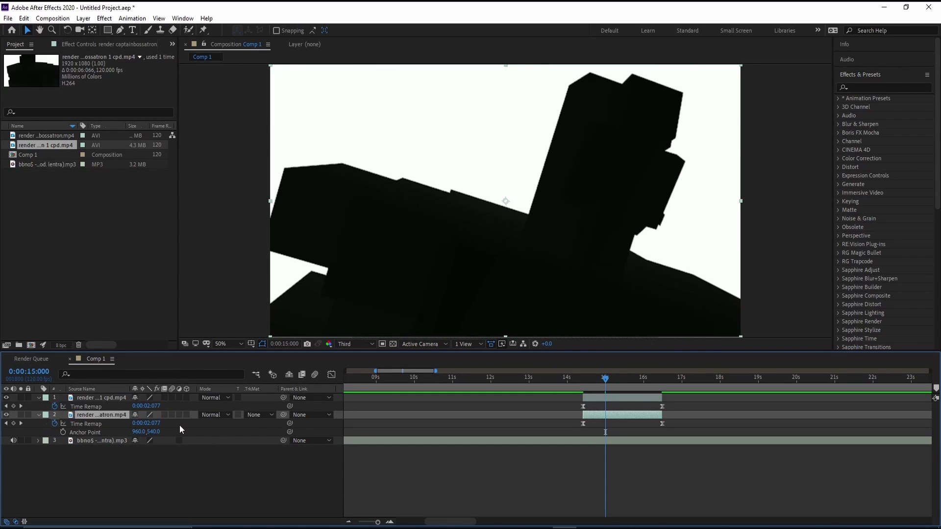
key("ctrl+d")
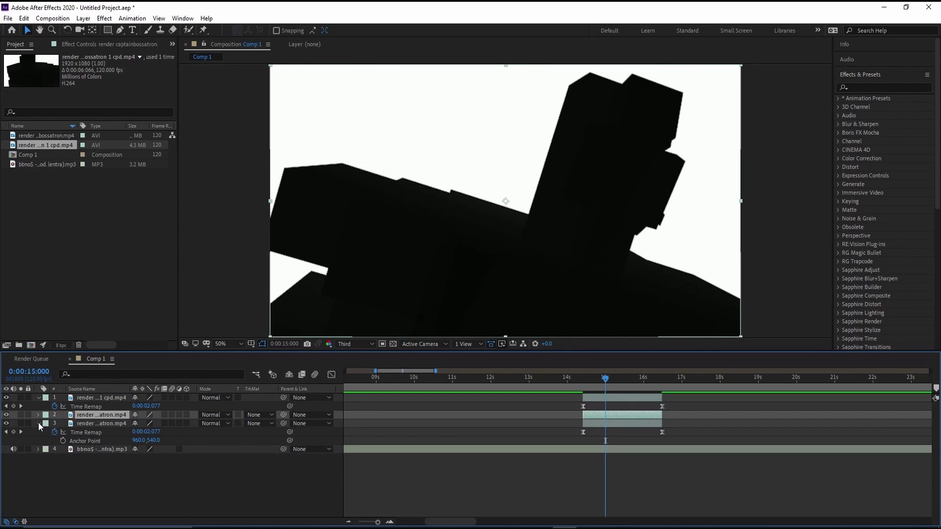
left_click(39, 423)
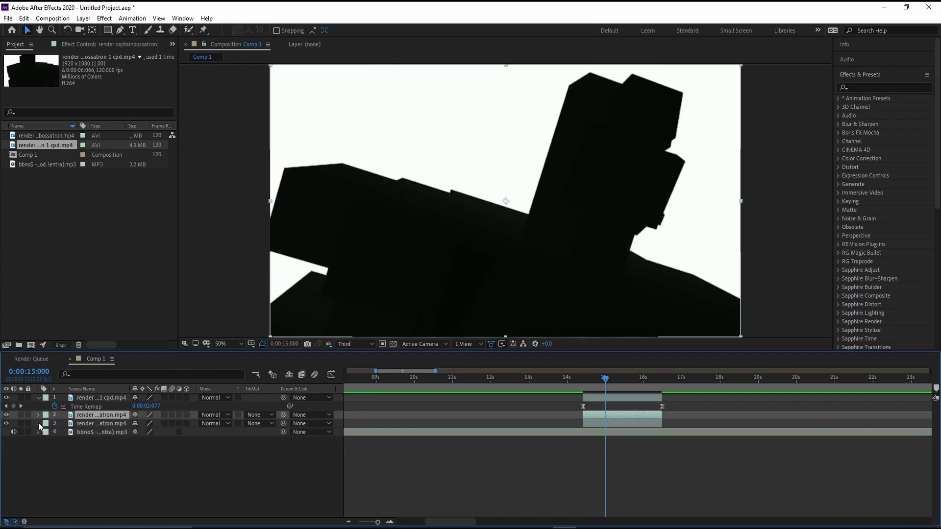
Set the upper render layer's track matte to Luma Inverted Matte "render captainbossatron 1 cpd.mp4" and scrub to check it
left_click(16, 523)
left_click(16, 523)
left_click(257, 416)
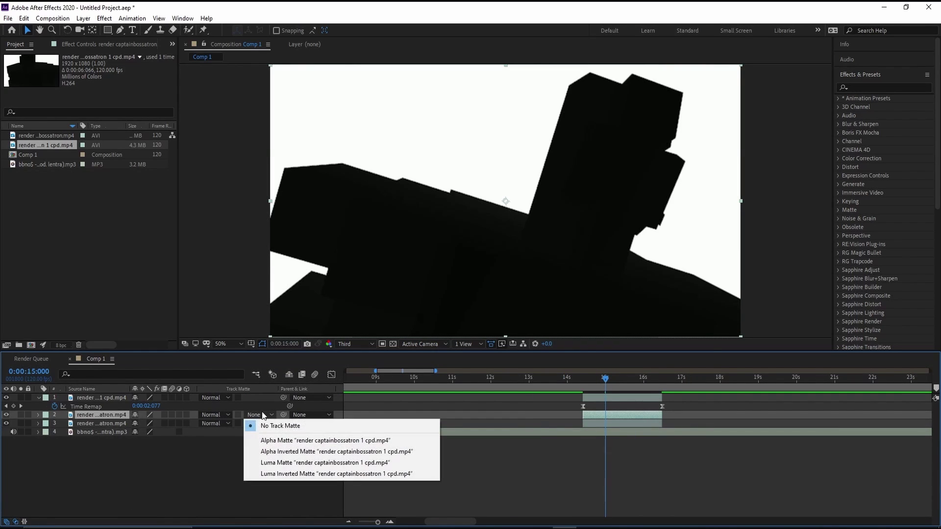
left_click(346, 474)
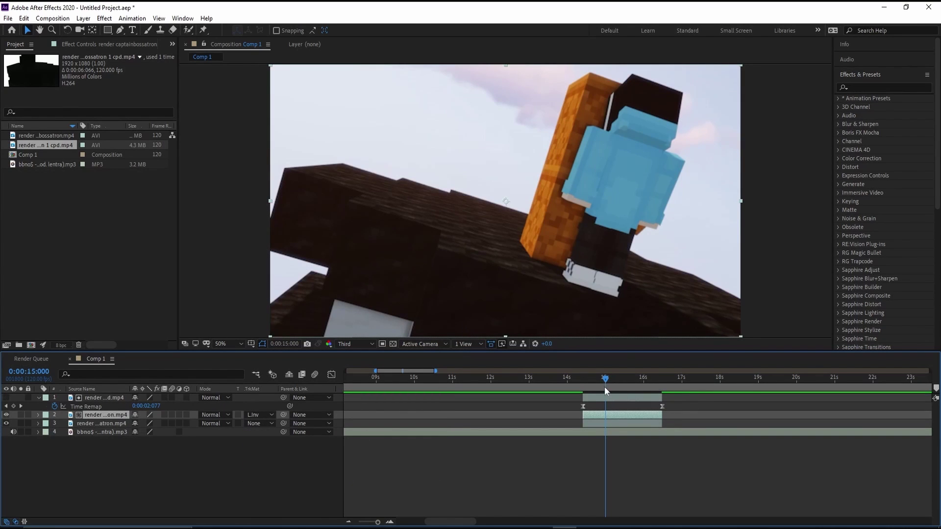
left_click_drag(604, 379, 596, 381)
Find Gaussian Blur by searching the effects for "gaus" and apply it to the lower render layer
left_click(631, 423)
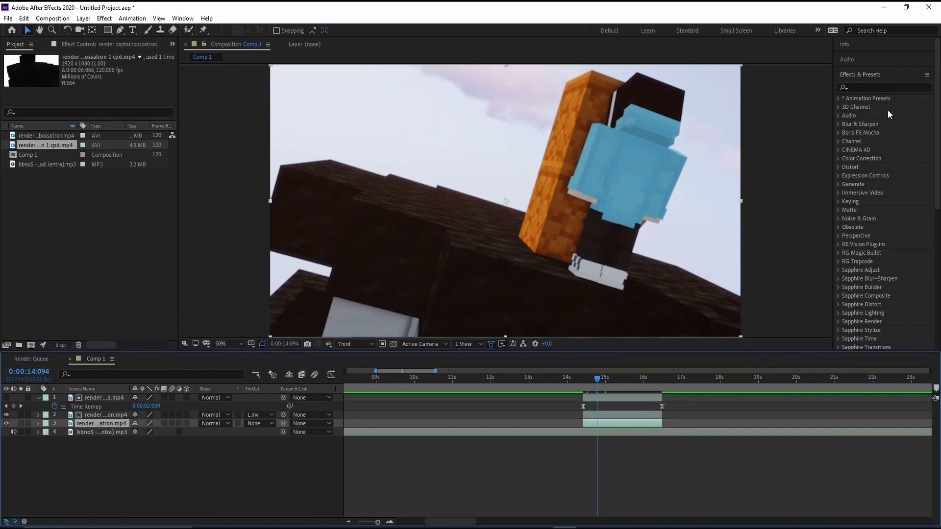
left_click(885, 88)
type("gas")
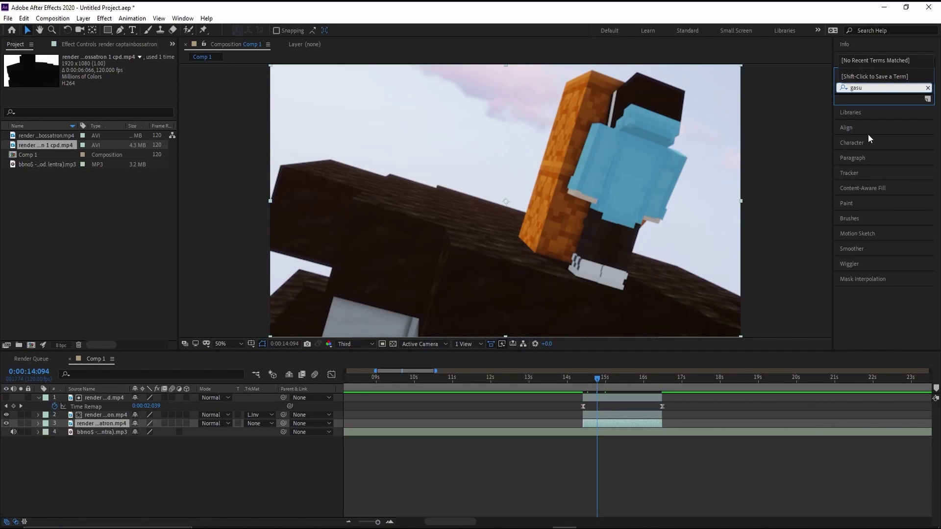
key("BackSpace")
type("us")
left_click_drag(885, 106, 643, 421)
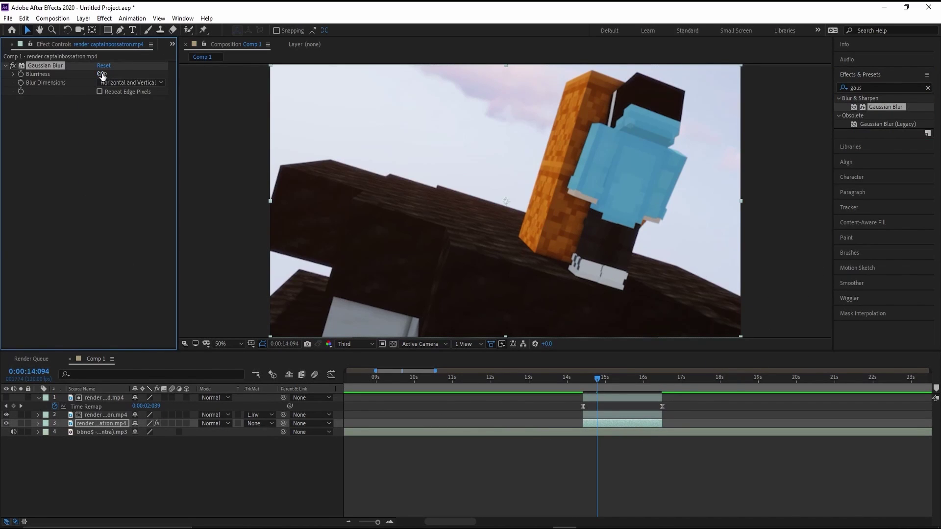
Set the Gaussian Blur's Blurriness to 21.8 and scrub the start of the clip to check the blurred background
left_click_drag(103, 73, 177, 77)
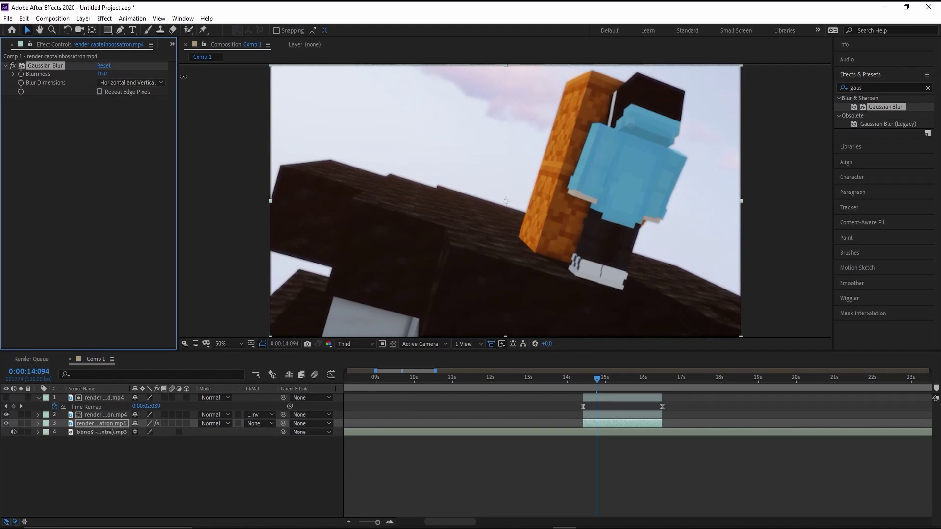
left_click_drag(106, 77, 135, 80)
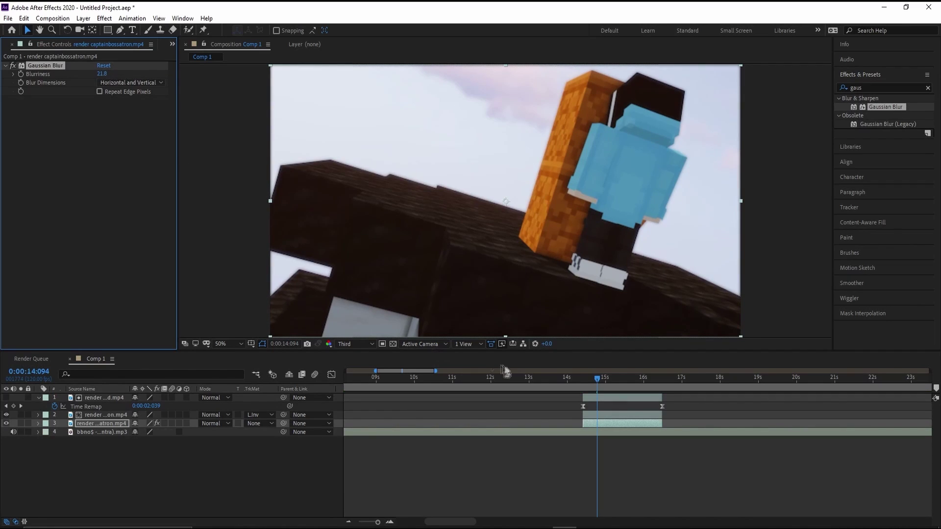
left_click(590, 444)
left_click_drag(583, 384, 595, 383)
Find the Shine effect by searching the effects for "shine" and apply it to the lower render layer
left_click(863, 88)
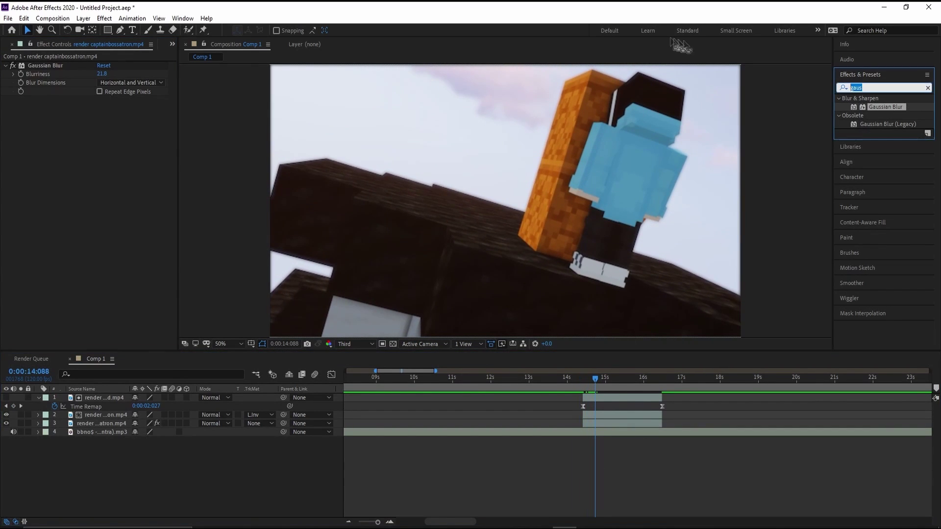
type("s")
left_click(847, 110)
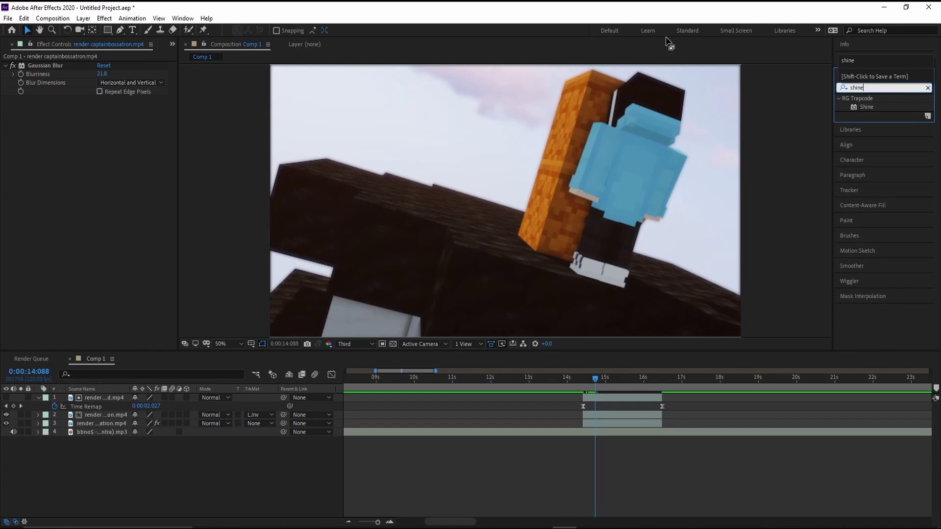
left_click(802, 235)
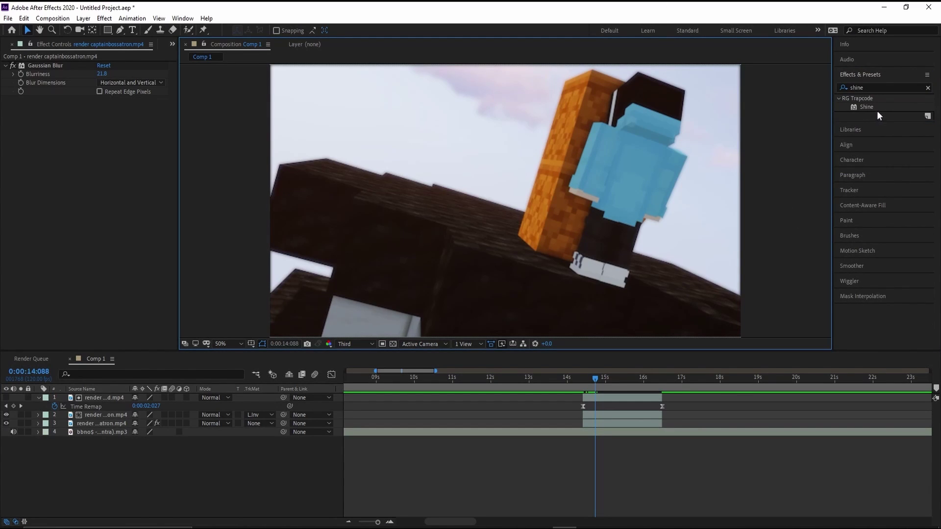
left_click_drag(884, 105, 617, 421)
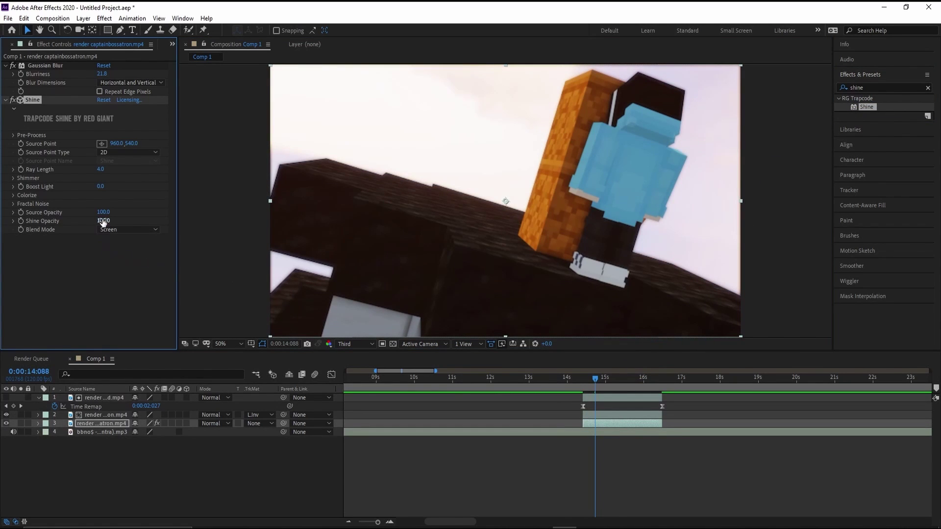
Set the Shine effect's Shine Opacity to 51 and play the clip from just before its start to check it
left_click_drag(83, 220, 64, 221)
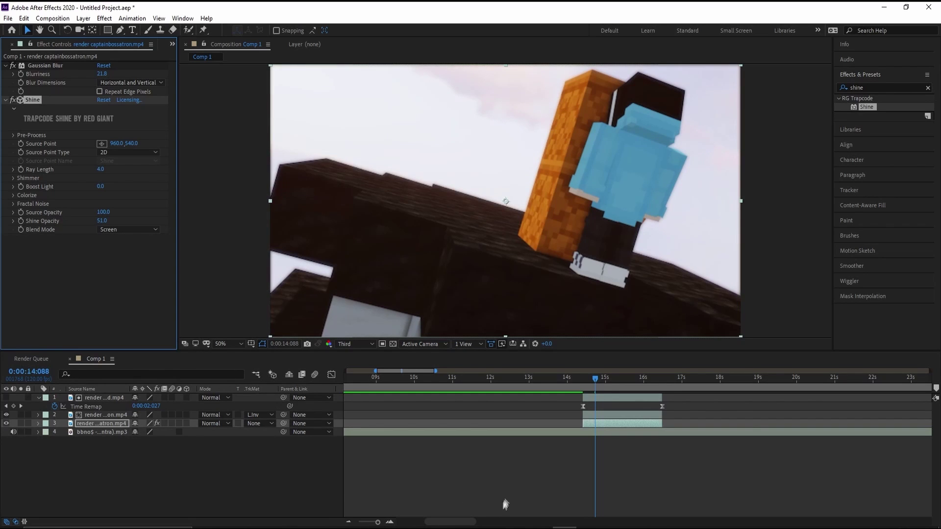
left_click_drag(589, 385, 576, 383)
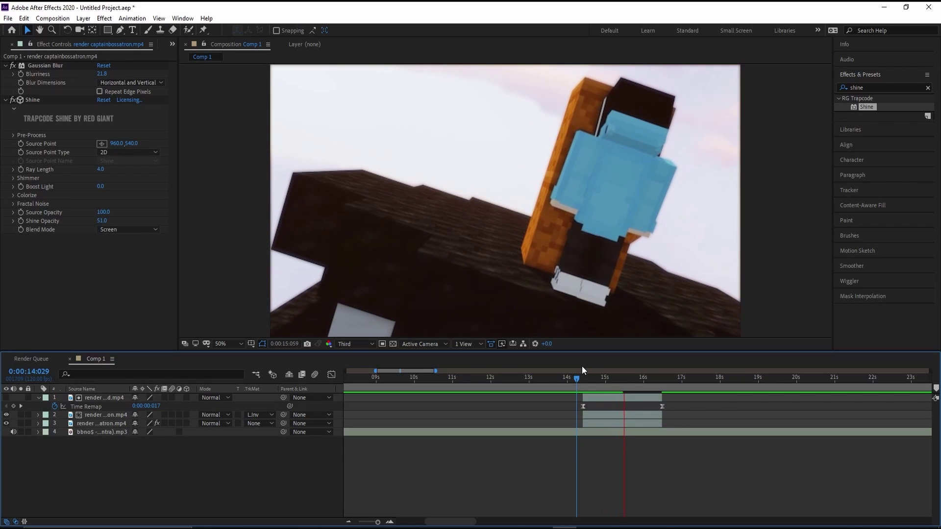
key("space")
left_click(580, 382)
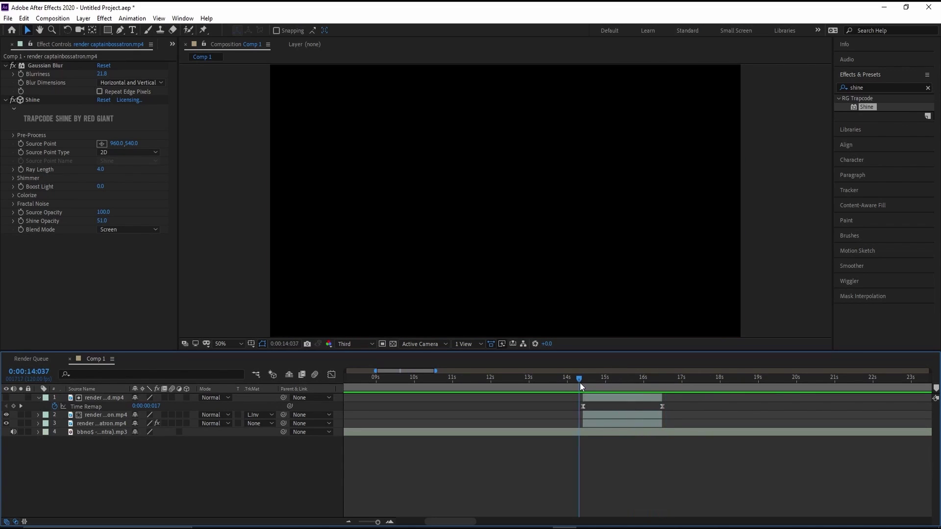
key("space")
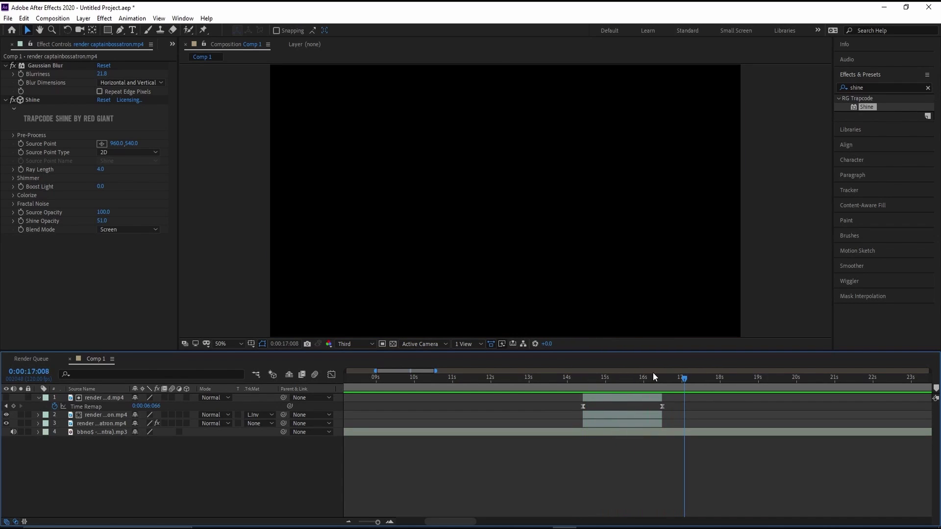
Collapse the top render layer's properties and enable frame blending and motion blur on all three render layers
left_click(41, 398)
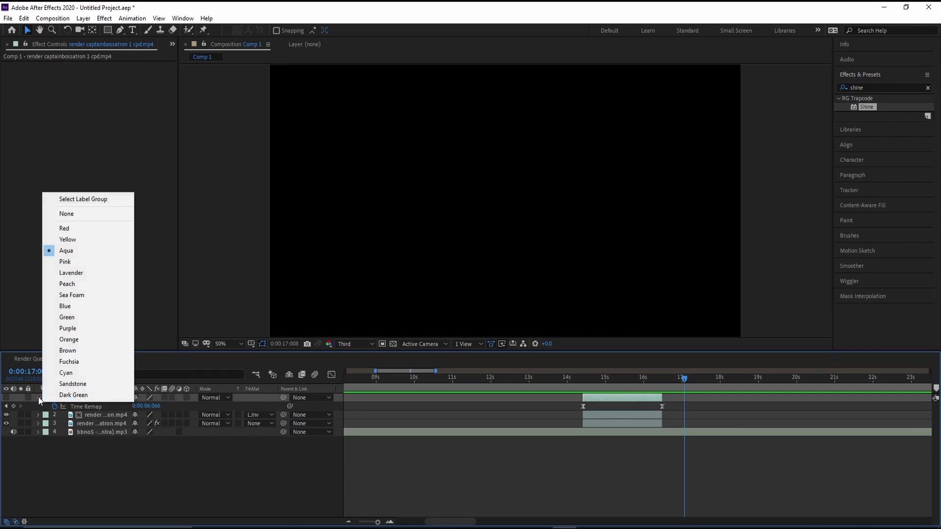
left_click(41, 401)
key("space")
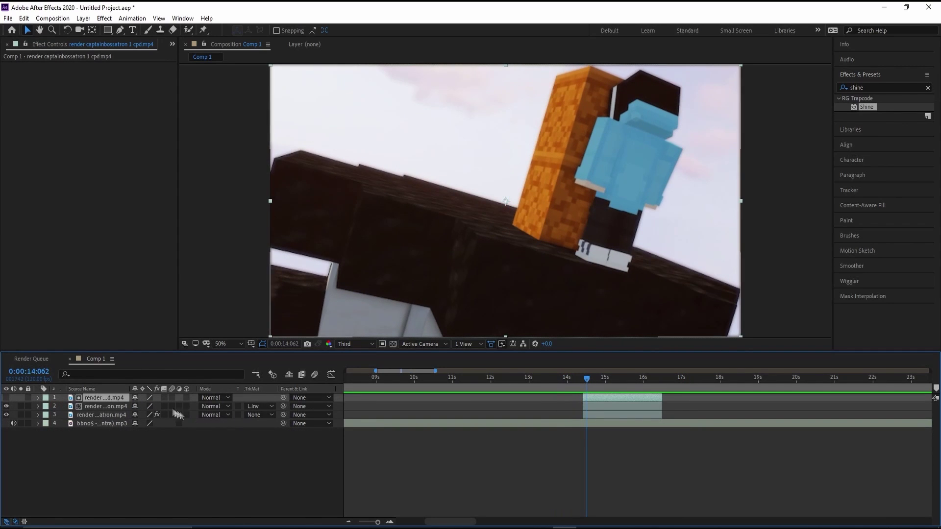
left_click(101, 409, "shift")
left_click(100, 415, "shift")
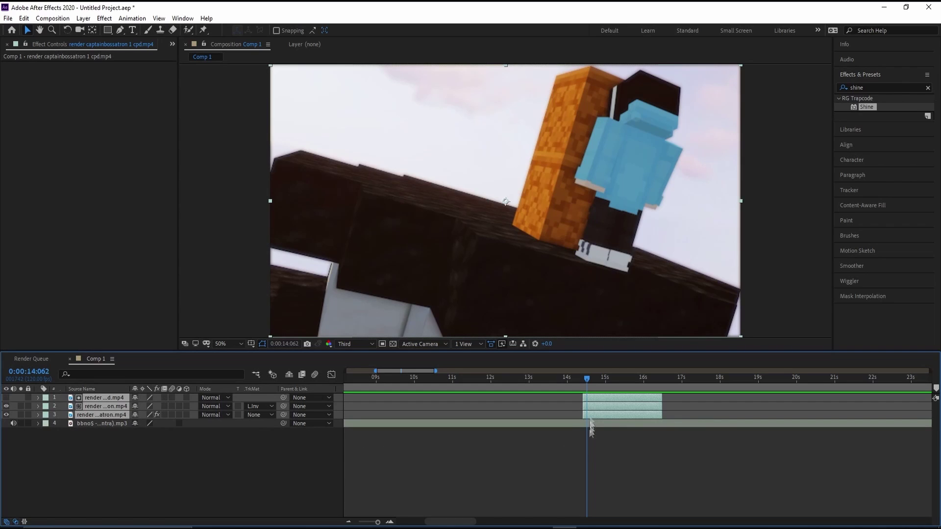
left_click(164, 398)
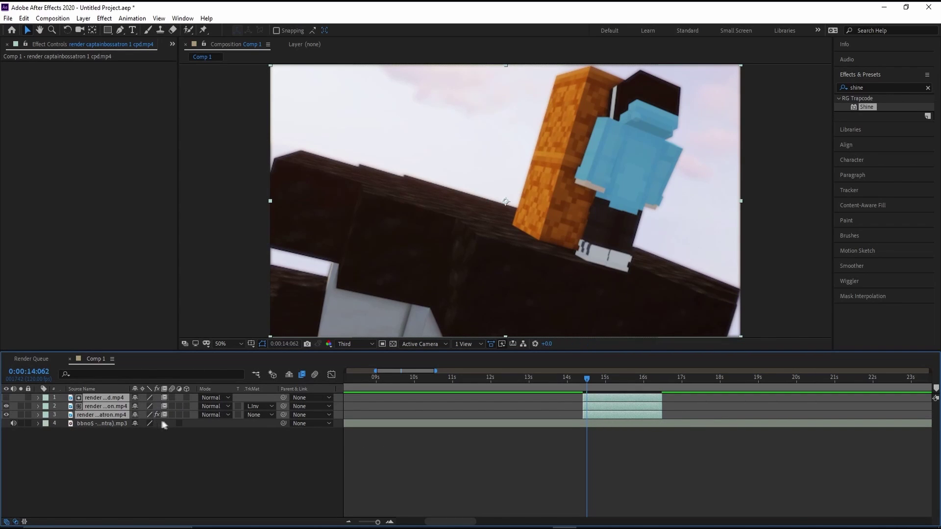
left_click(172, 398)
left_click(7, 523)
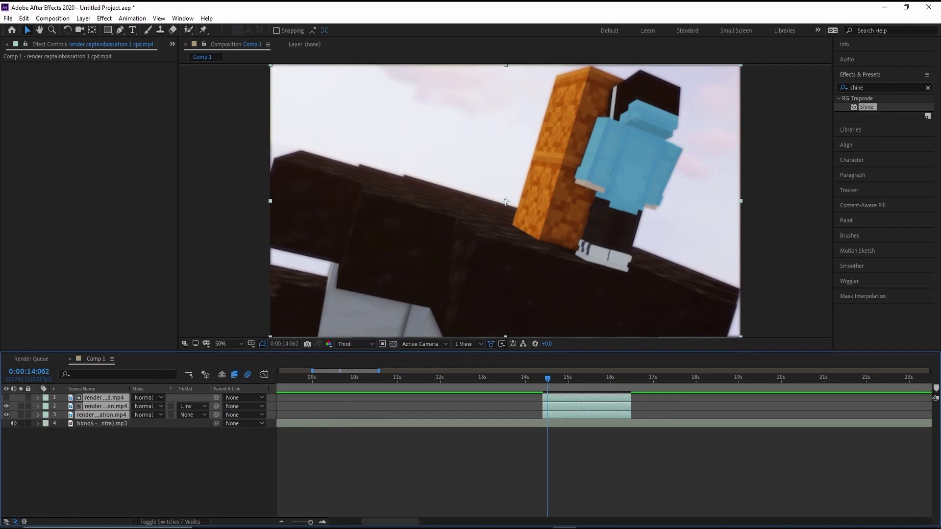
left_click(6, 522)
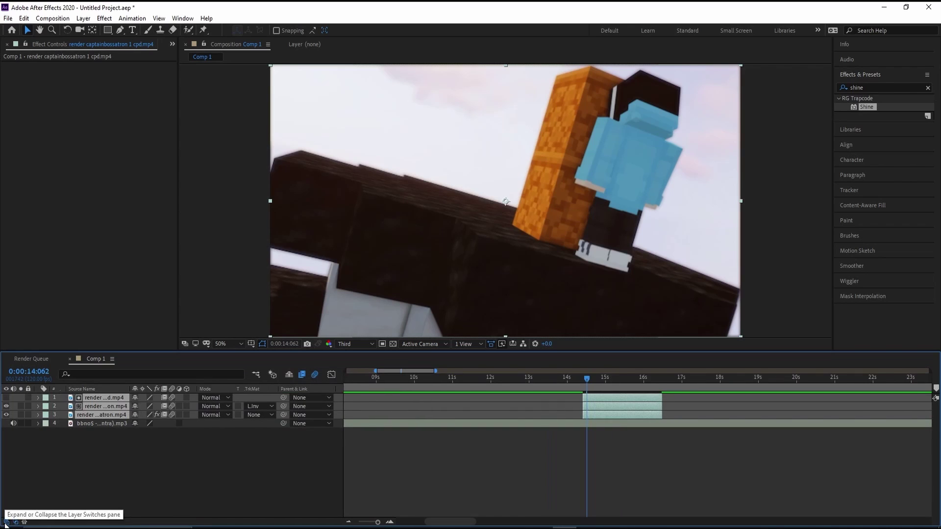
left_click(556, 462)
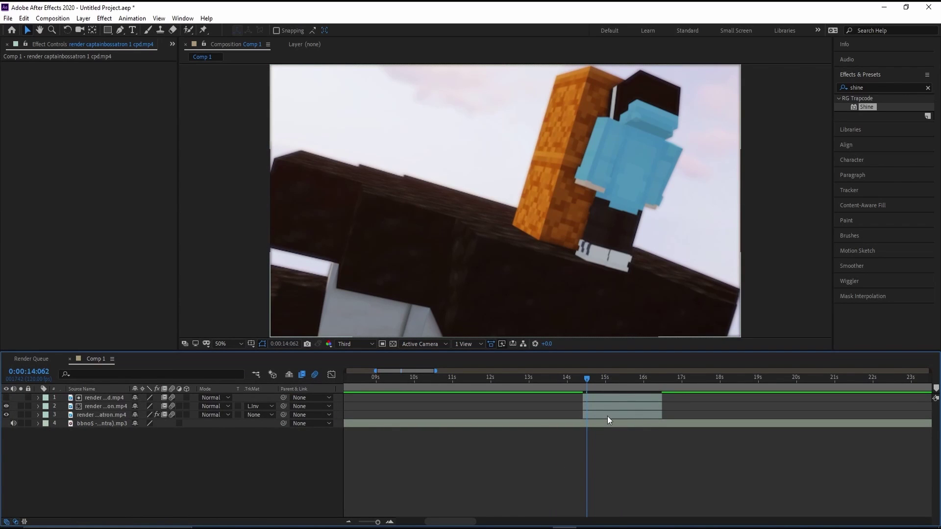
Pre-compose the three render layers into a new composition named "clip 1", moving all attributes into it
left_click_drag(607, 420, 608, 401)
right_click(608, 397)
left_click(644, 353)
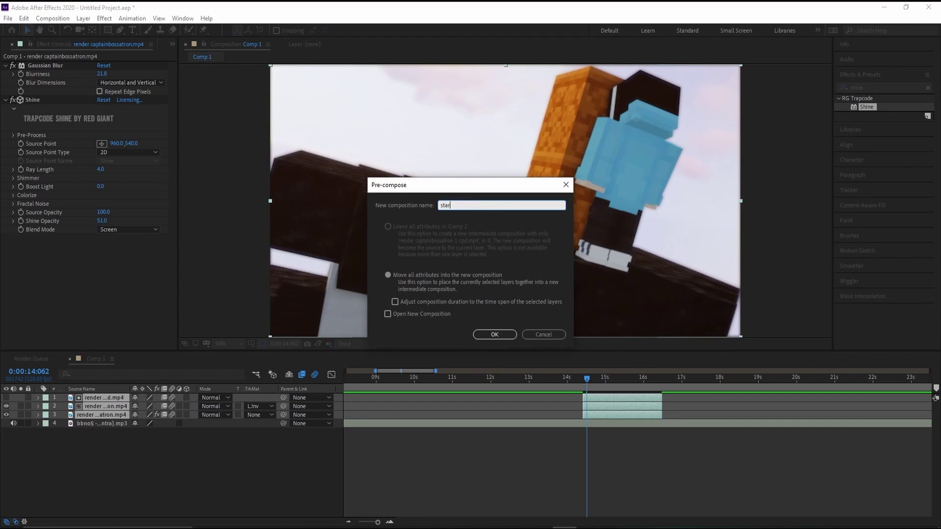
key("BackSpace")
key("BackSpace")
key("BackSpace")
key("BackSpace")
key("BackSpace")
key("BackSpace")
key("BackSpace")
key("BackSpace")
key("BackSpace")
type("clip 1")
key("Return")
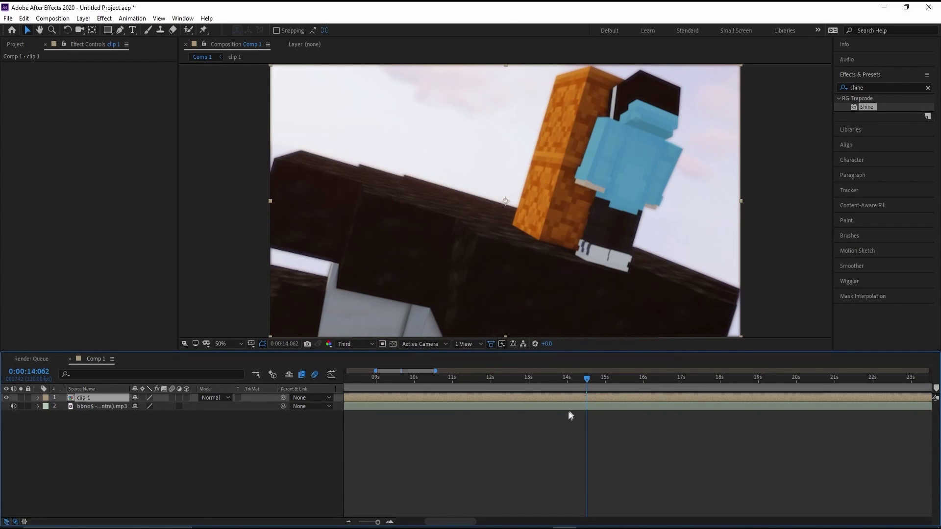
Find Pixel Motion Blur by searching the effects for "pix", apply it to the clip 1 layer, and scrub the clip's start to check it
left_click_drag(585, 386, 587, 379)
key("ctrl+f")
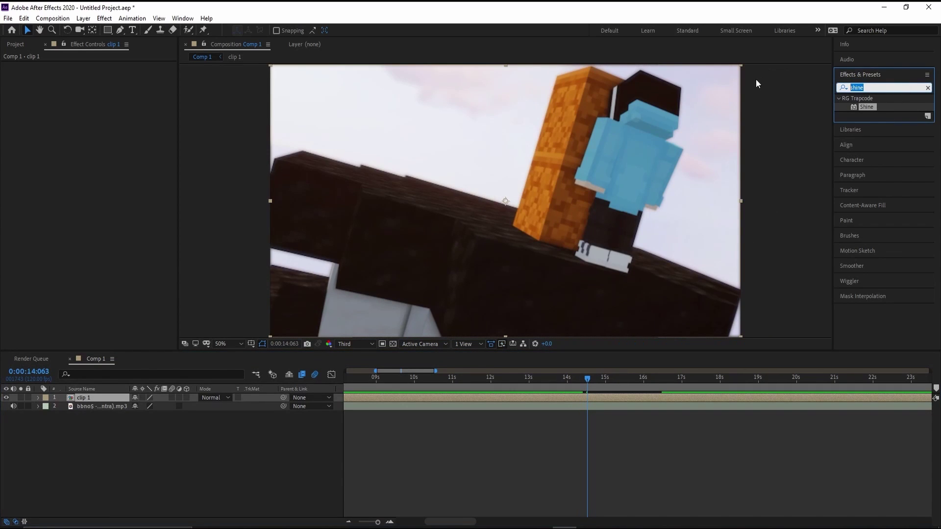
key("BackSpace")
type("pix")
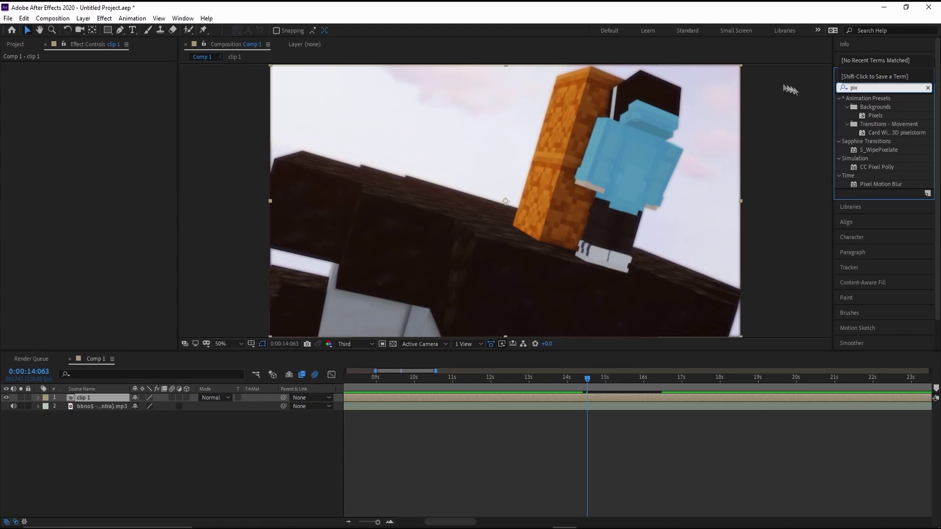
left_click_drag(869, 184, 596, 397)
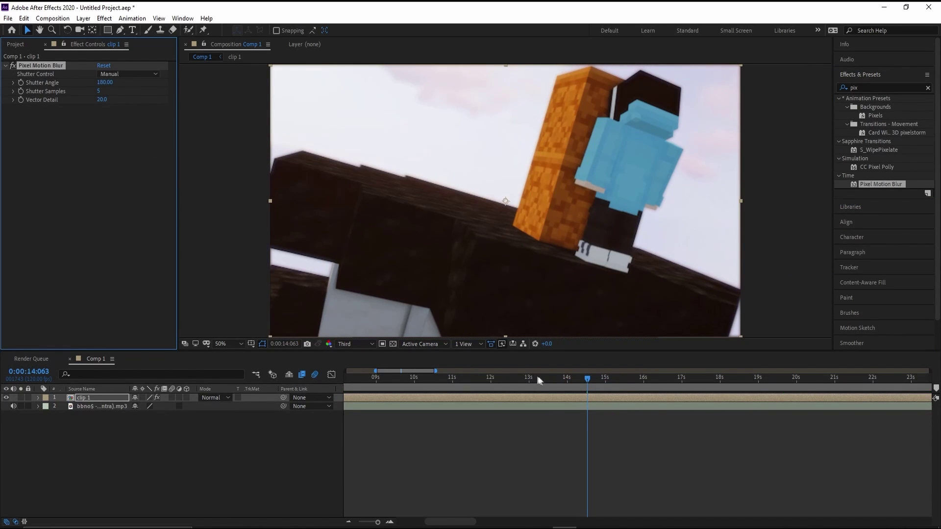
left_click_drag(587, 383, 583, 380)
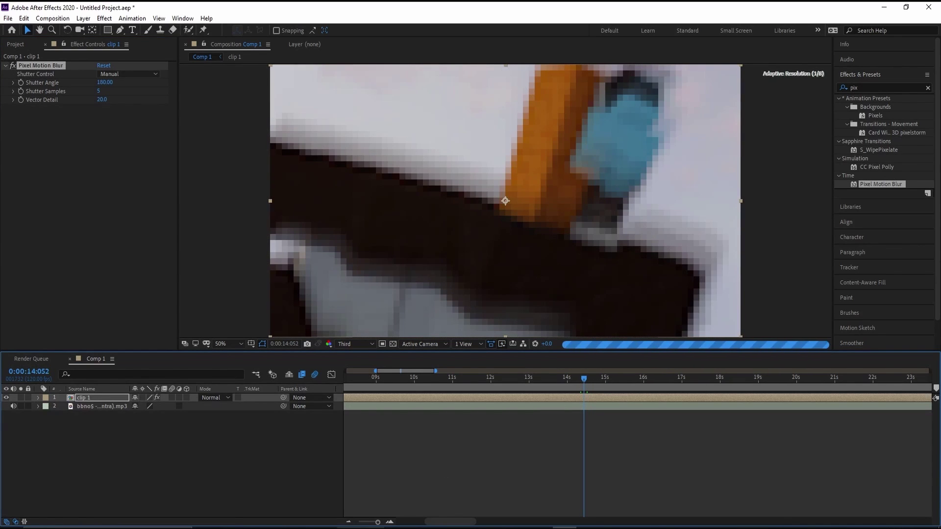
left_click(390, 522)
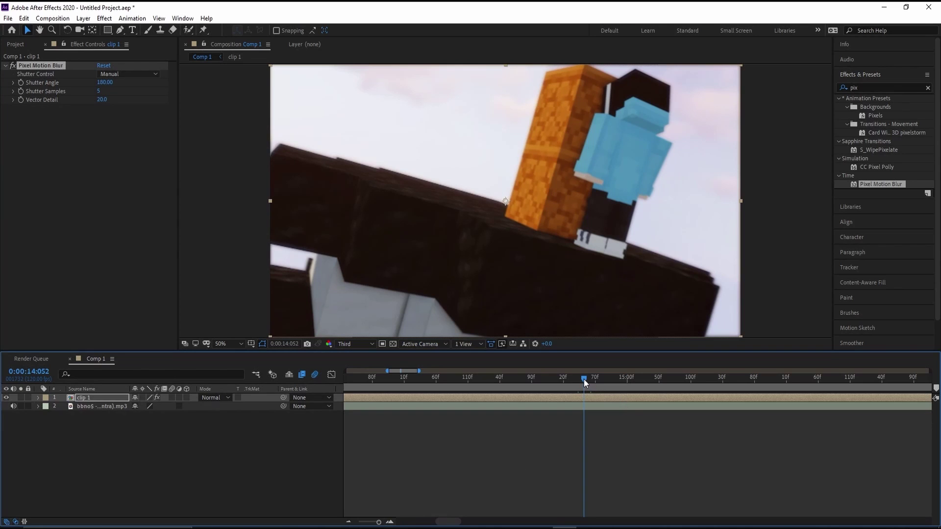
left_click_drag(584, 380, 584, 379)
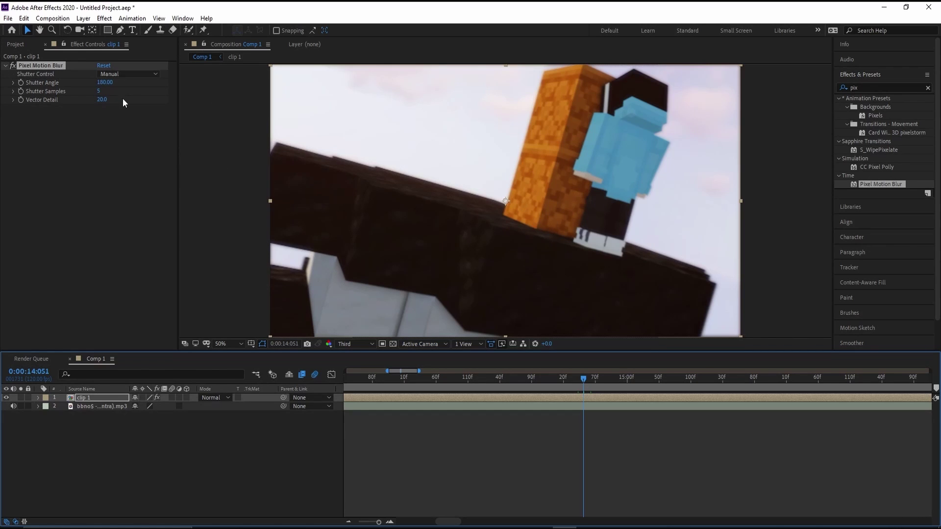
Set Pixel Motion Blur's Shutter Samples to 19, Shutter Angle to 233 and Vector Detail to 23, and scrub to check the blur
left_click(110, 160)
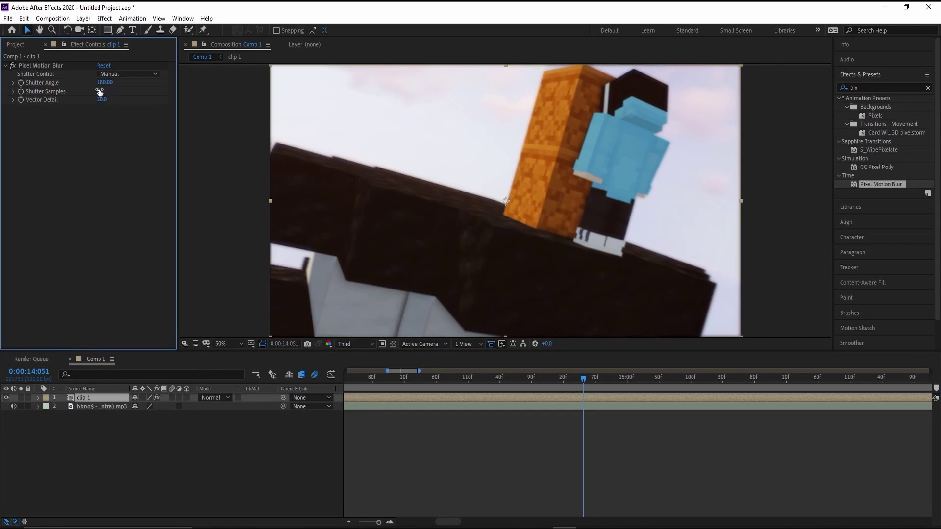
left_click_drag(98, 91, 105, 90)
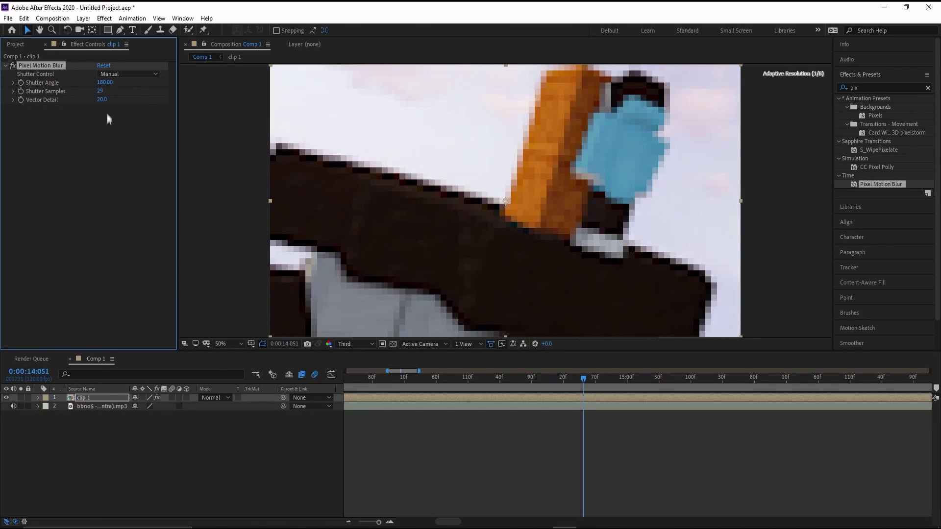
left_click_drag(99, 92, 118, 82)
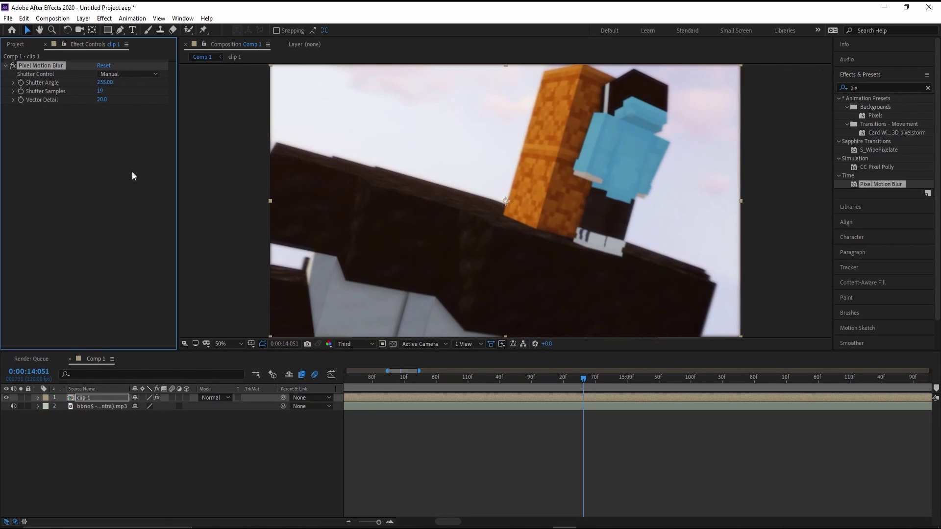
left_click_drag(103, 100, 106, 100)
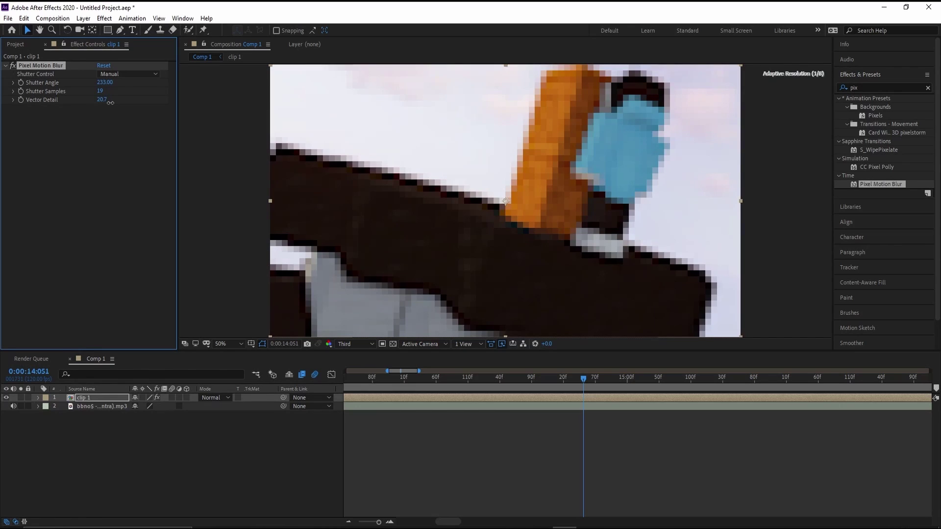
left_click(102, 99)
type("23")
key("Return")
mouse_move(592, 378)
left_mouse_down()
mouse_move(577, 380)
mouse_move(586, 375)
left_mouse_up()
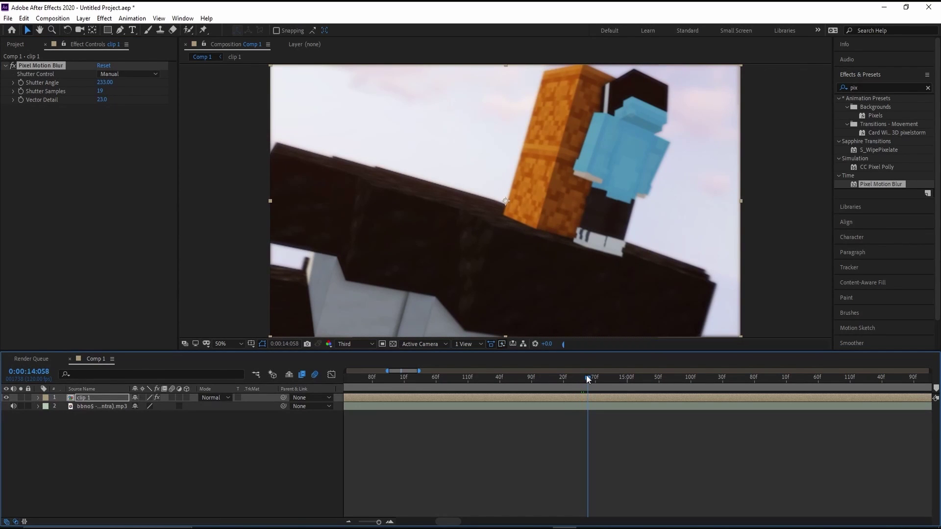